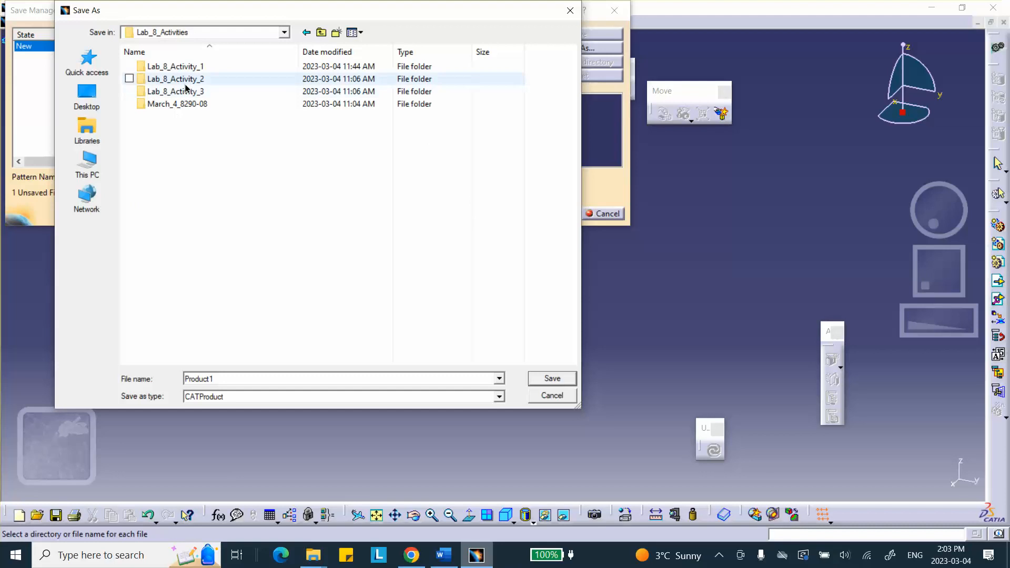
Step: Save the assembly as Product1 in the Lab_8_Activity_2 folder and confirm the save list
{"action": "double_click", "coordinate": [185, 80]}
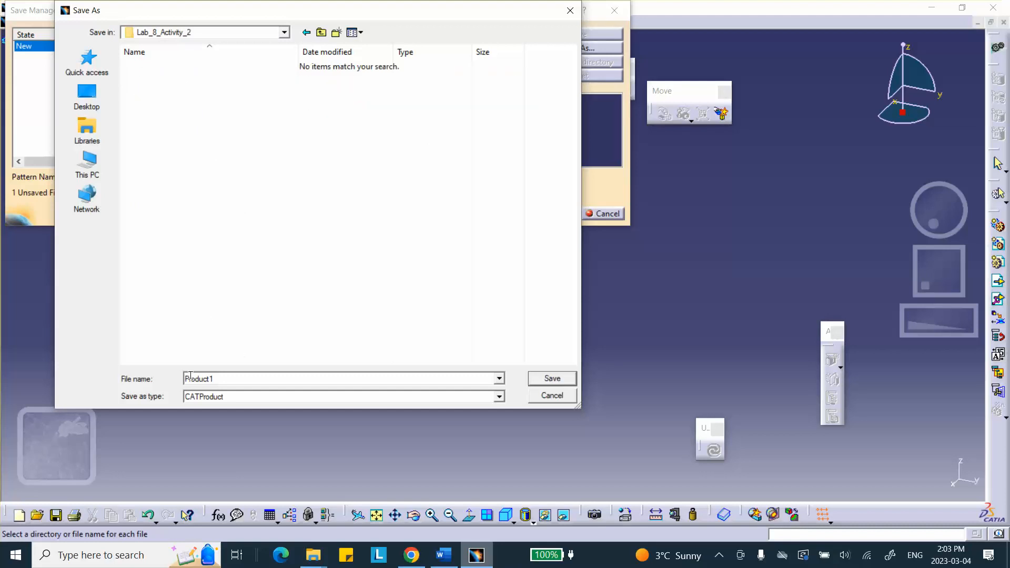
{"action": "left_click", "coordinate": [552, 379]}
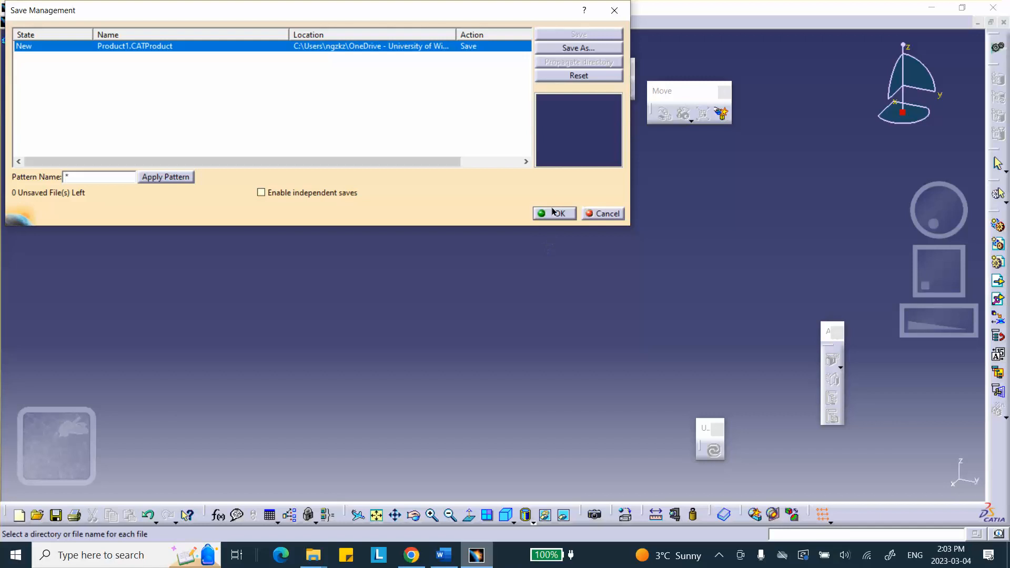
{"action": "left_click", "coordinate": [551, 211]}
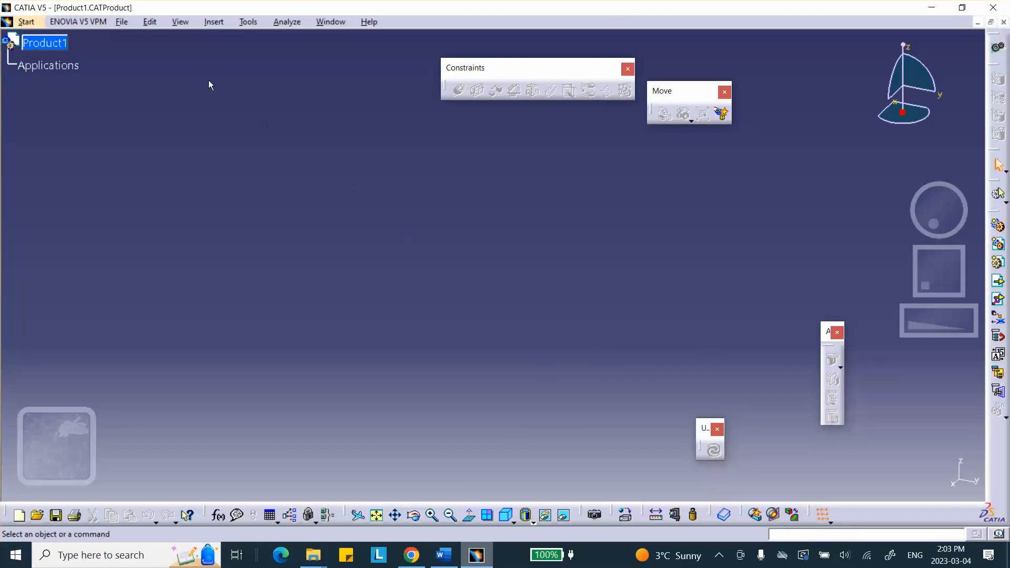
Step: Insert a new part into the Product1 assembly
{"action": "left_click", "coordinate": [214, 22]}
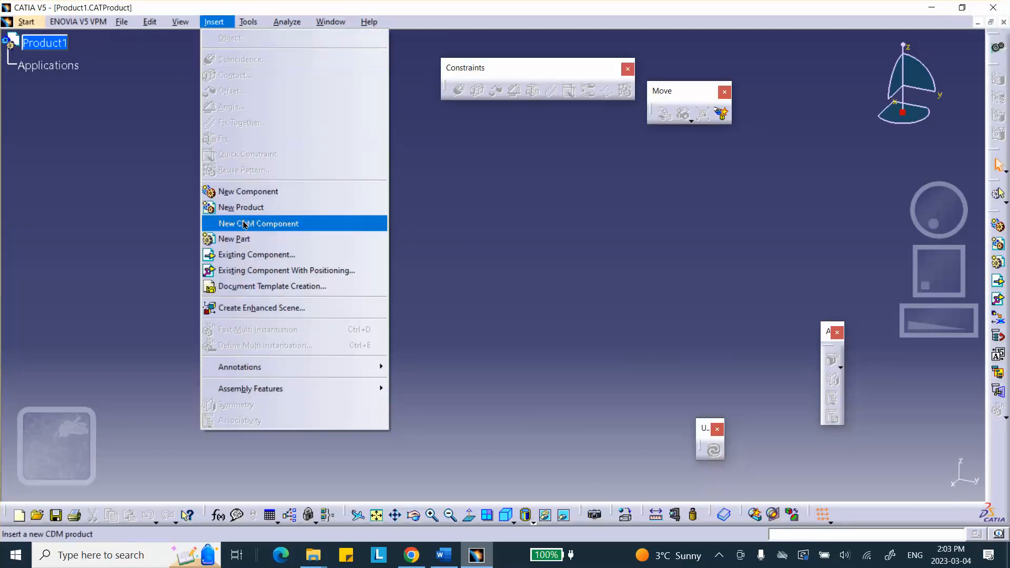
{"action": "left_click", "coordinate": [245, 238]}
{"action": "left_click", "coordinate": [60, 46]}
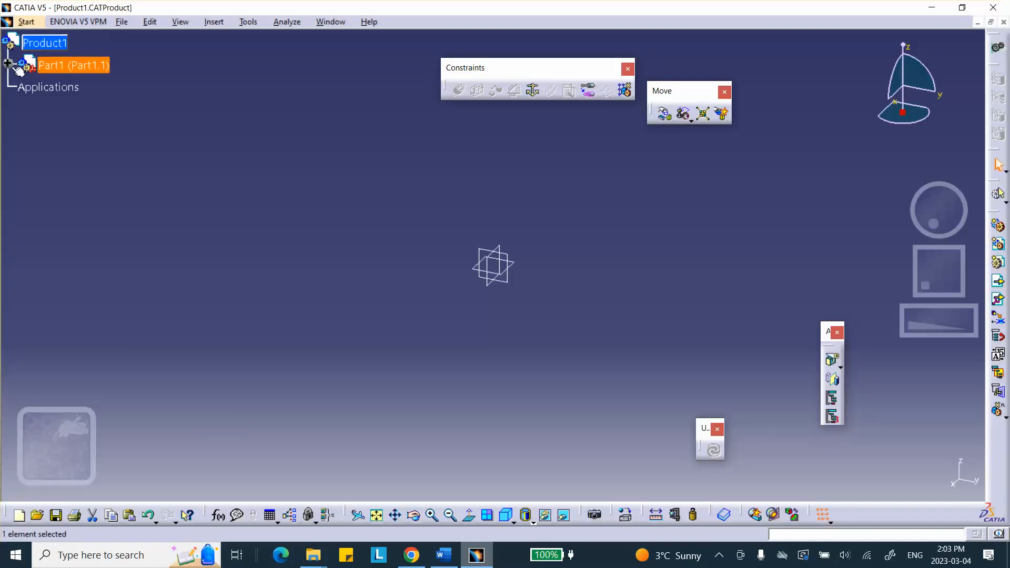
Step: Set both the part number and the instance name of the new part to block
{"action": "right_click", "coordinate": [80, 71]}
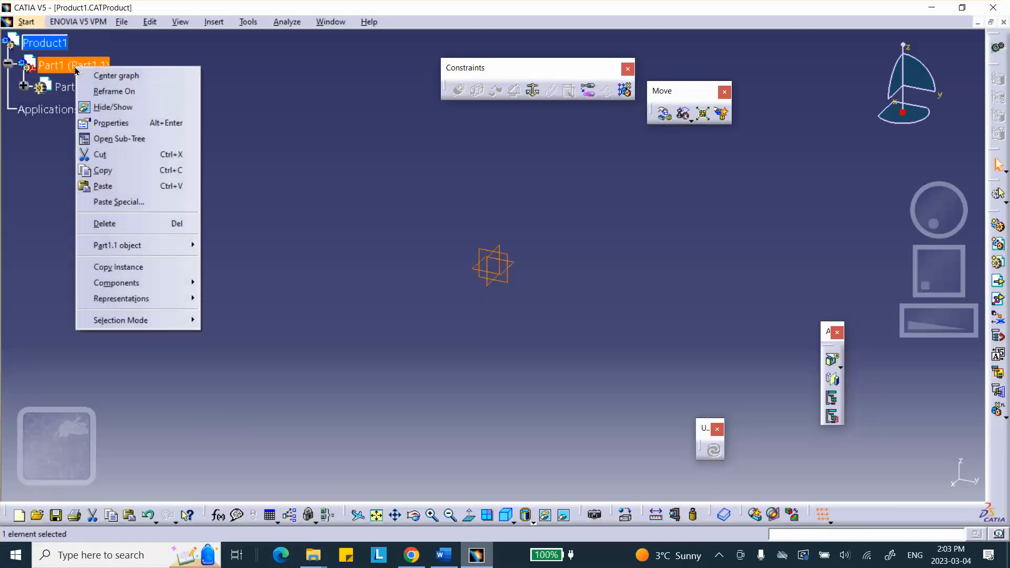
{"action": "left_click", "coordinate": [105, 121]}
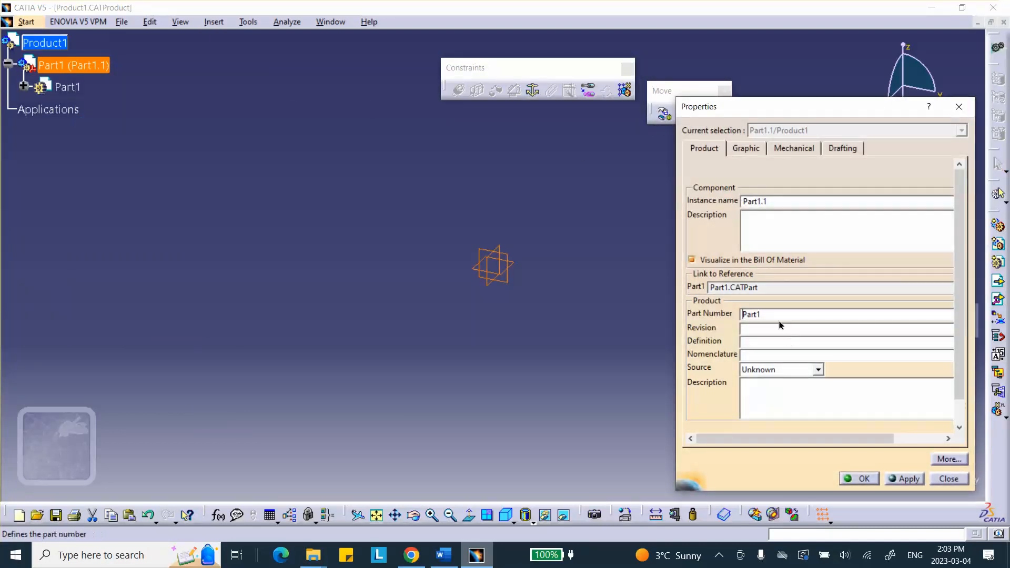
{"action": "double_click", "coordinate": [774, 314]}
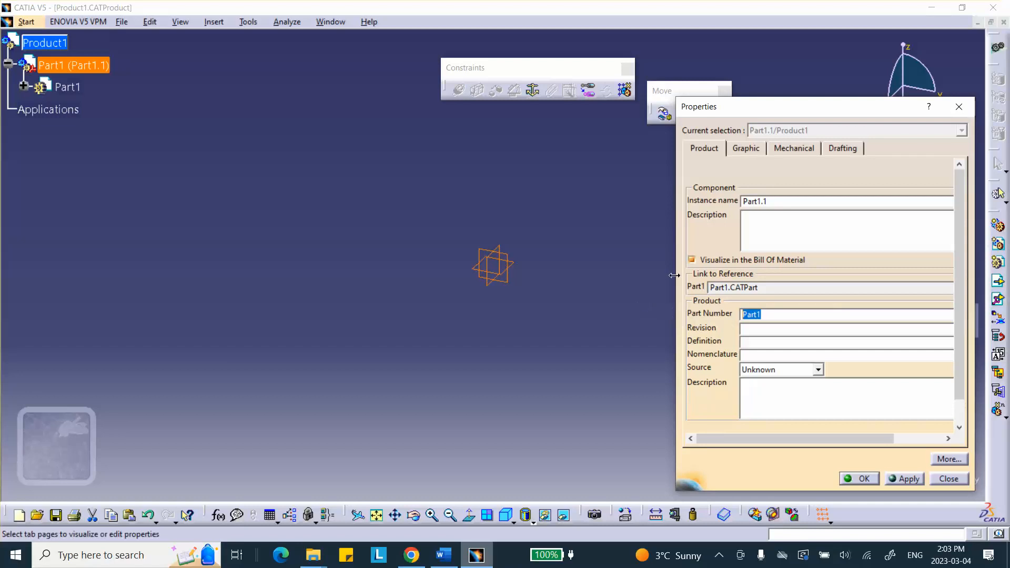
{"action": "type", "text": "block"}
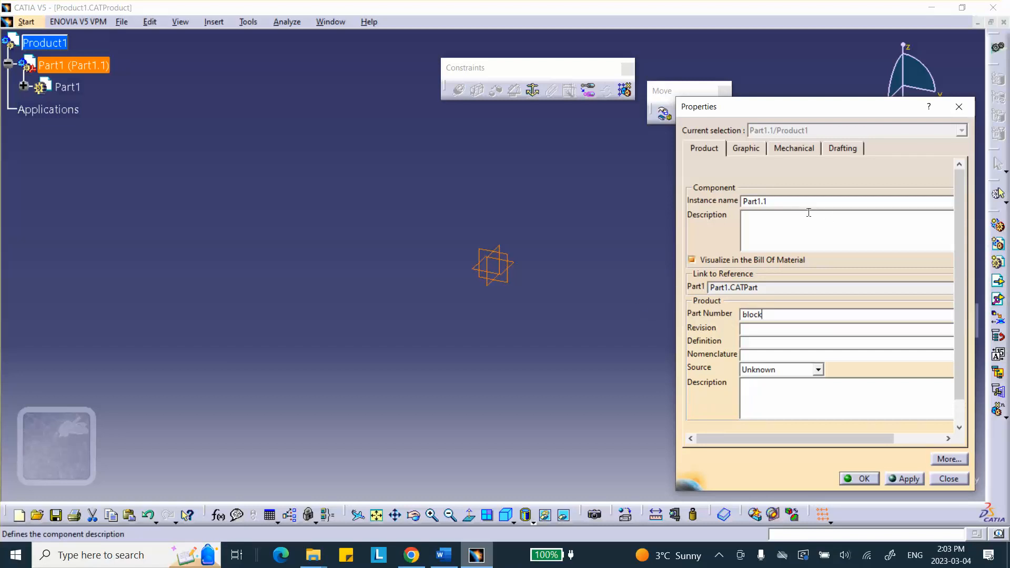
{"action": "double_click", "coordinate": [787, 202]}
{"action": "type", "text": "block"}
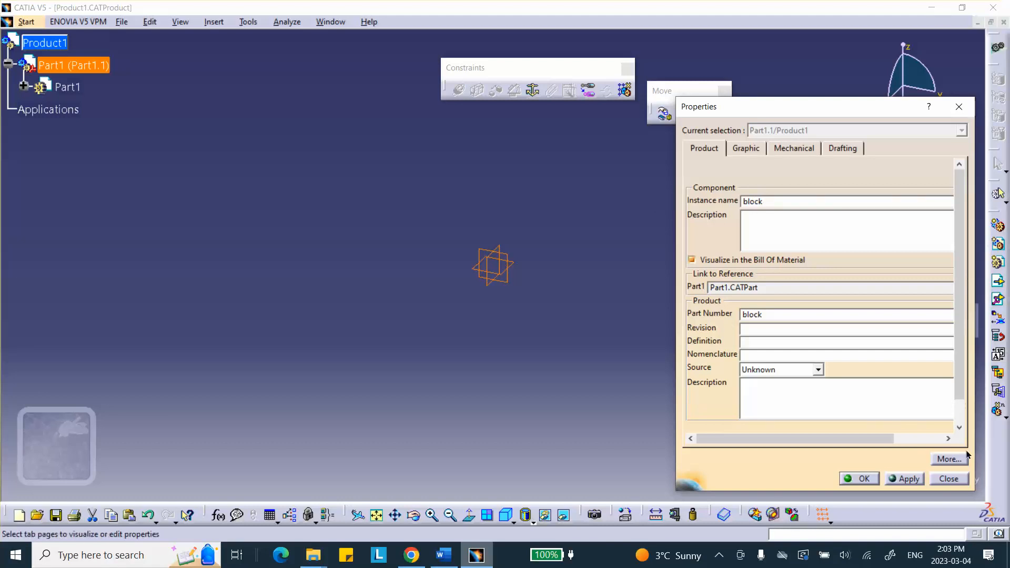
{"action": "left_click", "coordinate": [864, 479]}
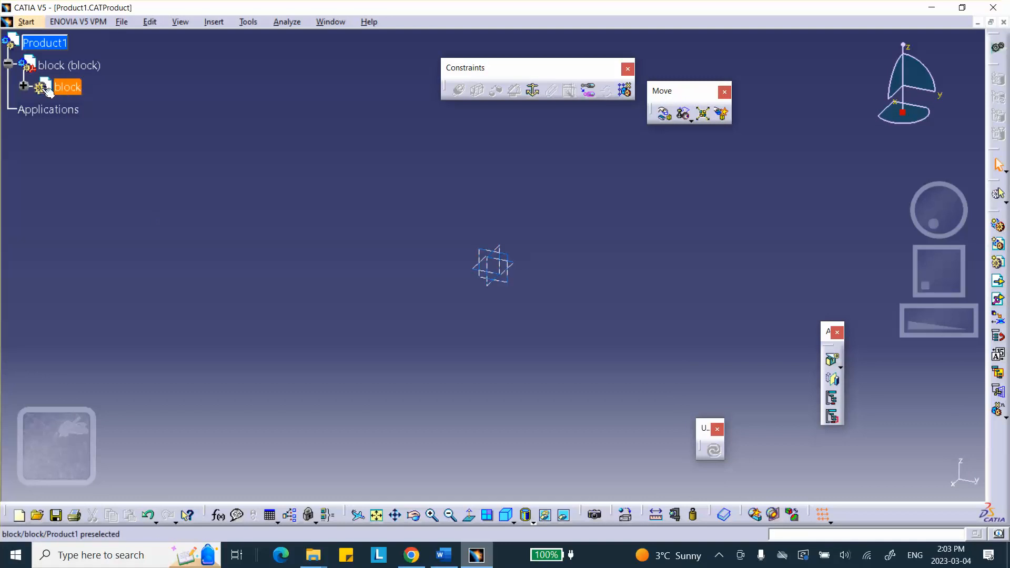
Step: In the block part, sketch a rectangle centred on the origin of the zx plane, about 4 in wide and 9 in high
{"action": "double_click", "coordinate": [73, 87]}
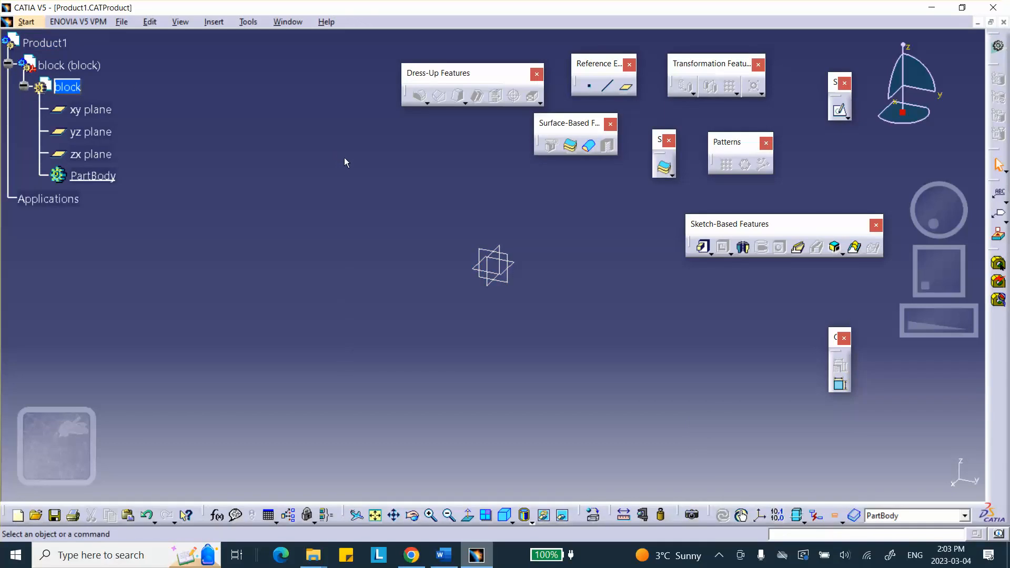
{"action": "left_click", "coordinate": [497, 252]}
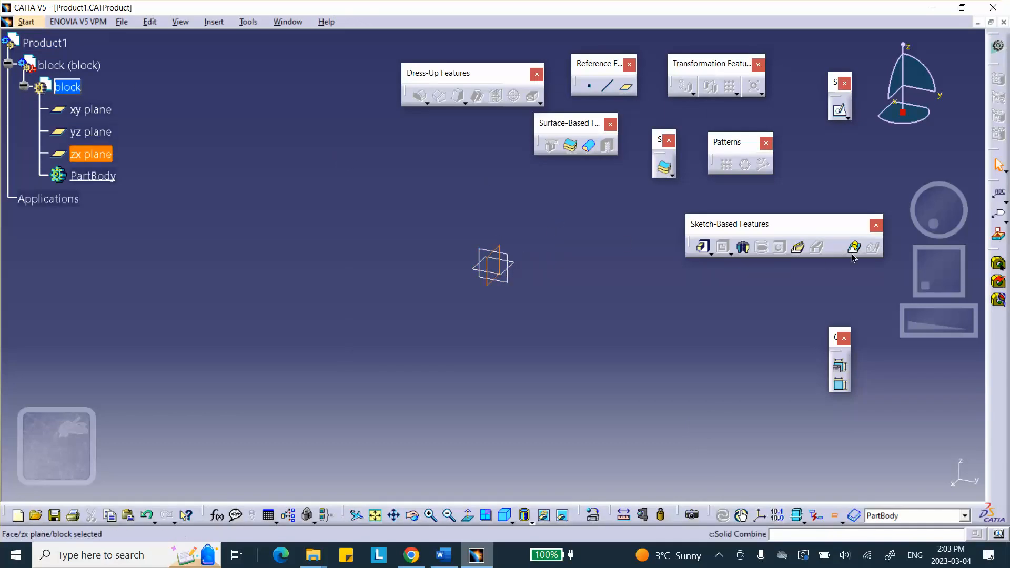
{"action": "left_click", "coordinate": [840, 110]}
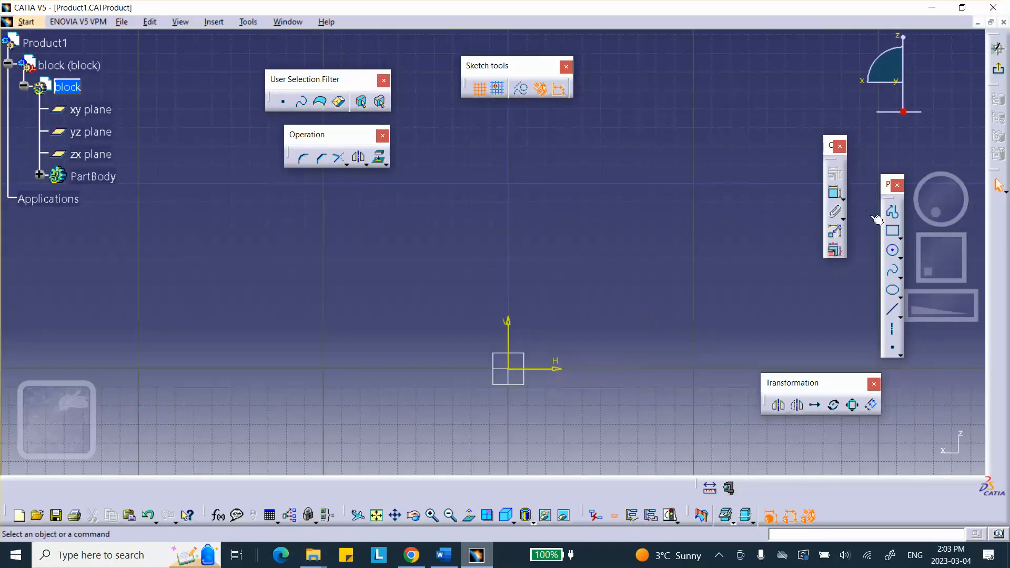
{"action": "left_click", "coordinate": [899, 234]}
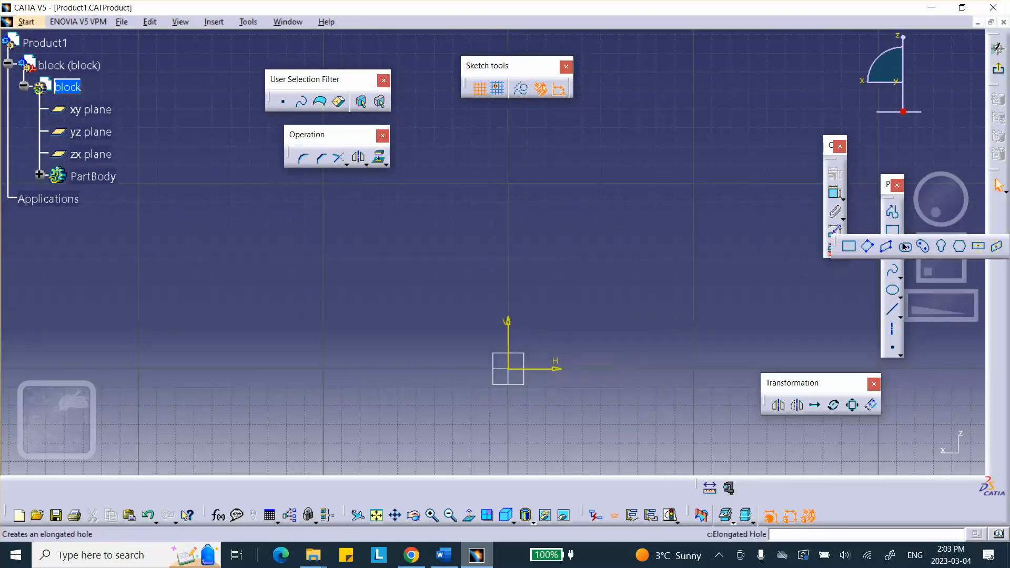
{"action": "left_click", "coordinate": [978, 247]}
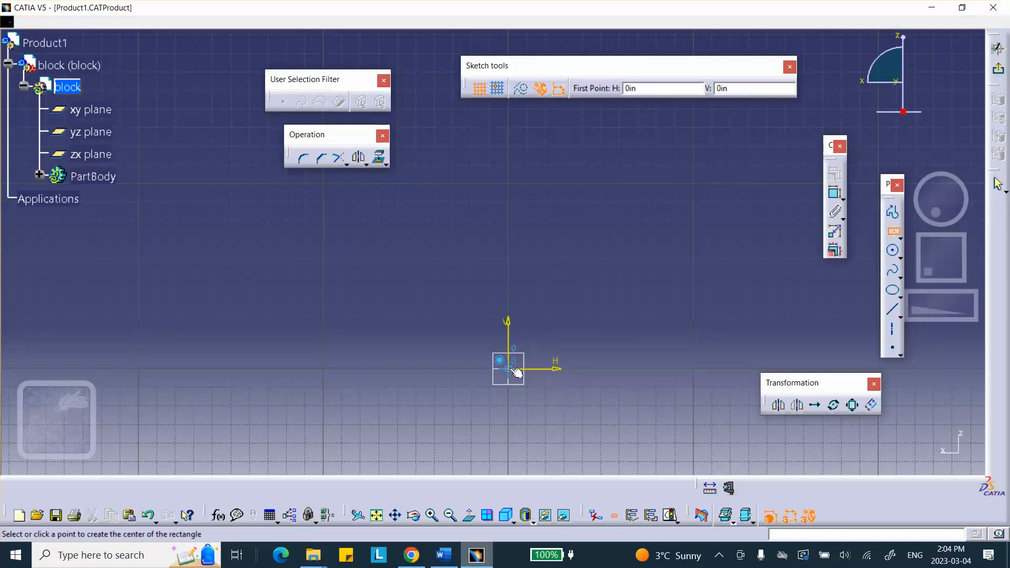
{"action": "left_click", "coordinate": [511, 369]}
{"action": "left_click", "coordinate": [414, 157]}
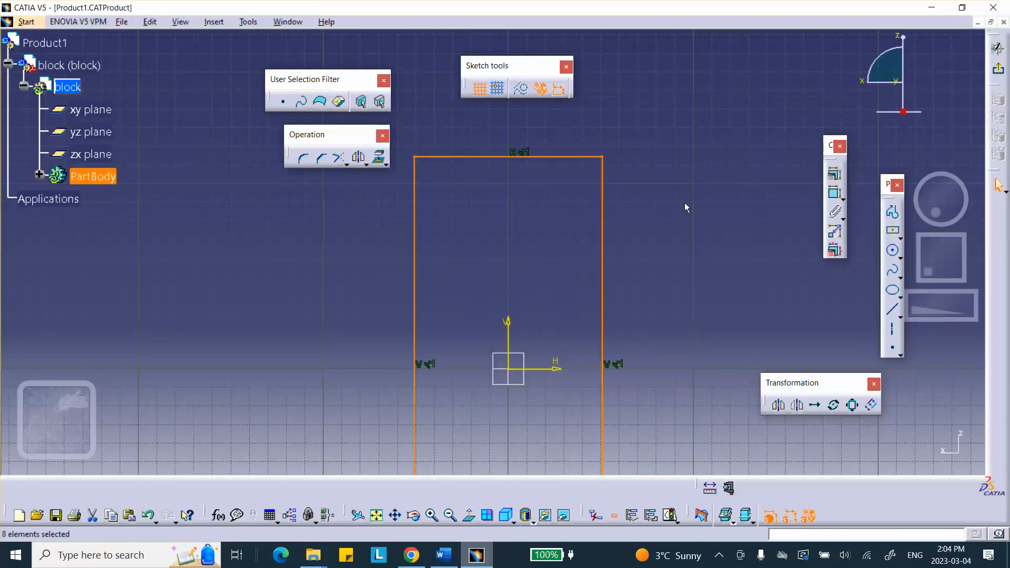
{"action": "middle_click_drag", "start_coordinate": [693, 192], "coordinate": [702, 248], "text": "ctrl"}
{"action": "left_click", "coordinate": [699, 242]}
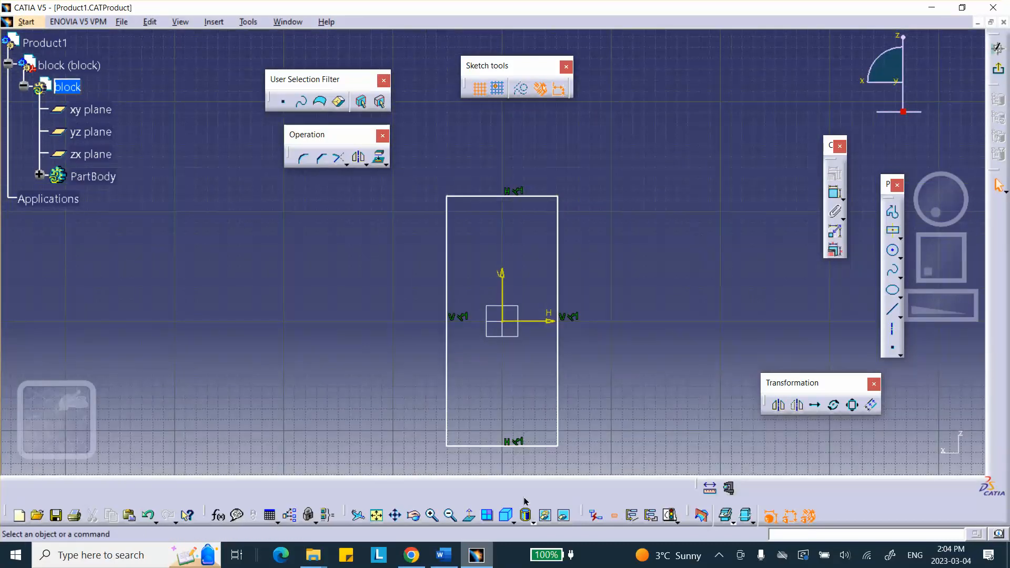
Step: Consult the Activity 2 block drawing in Word and dimension the rectangle's height at 10 in
{"action": "left_click", "coordinate": [445, 558]}
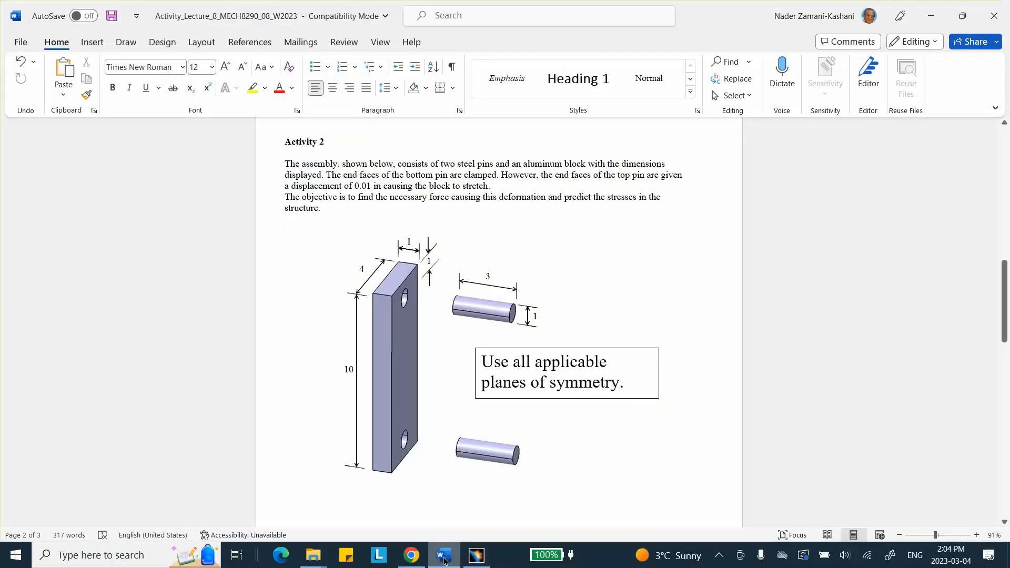
{"action": "left_click", "coordinate": [445, 559]}
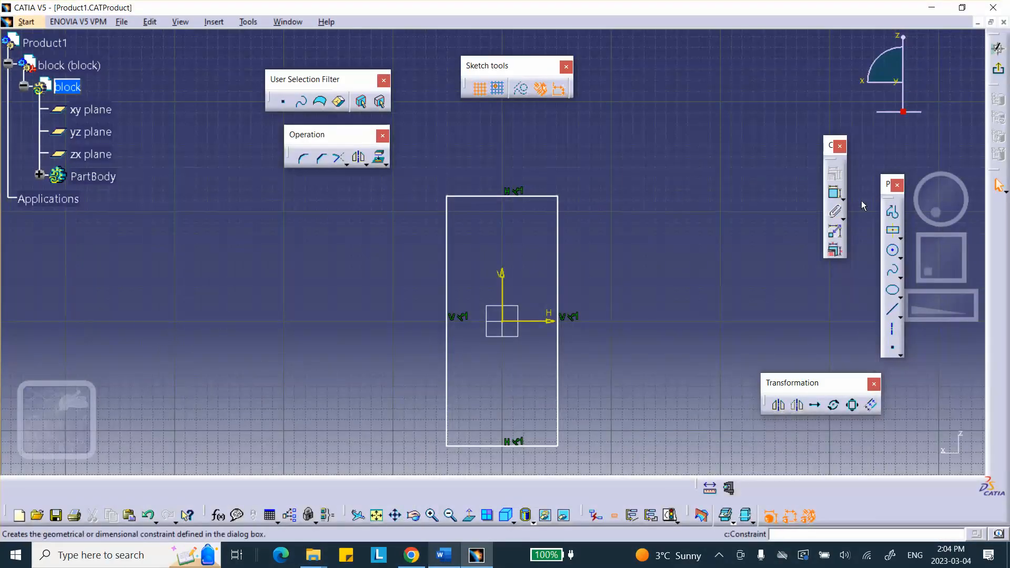
{"action": "left_click", "coordinate": [836, 192]}
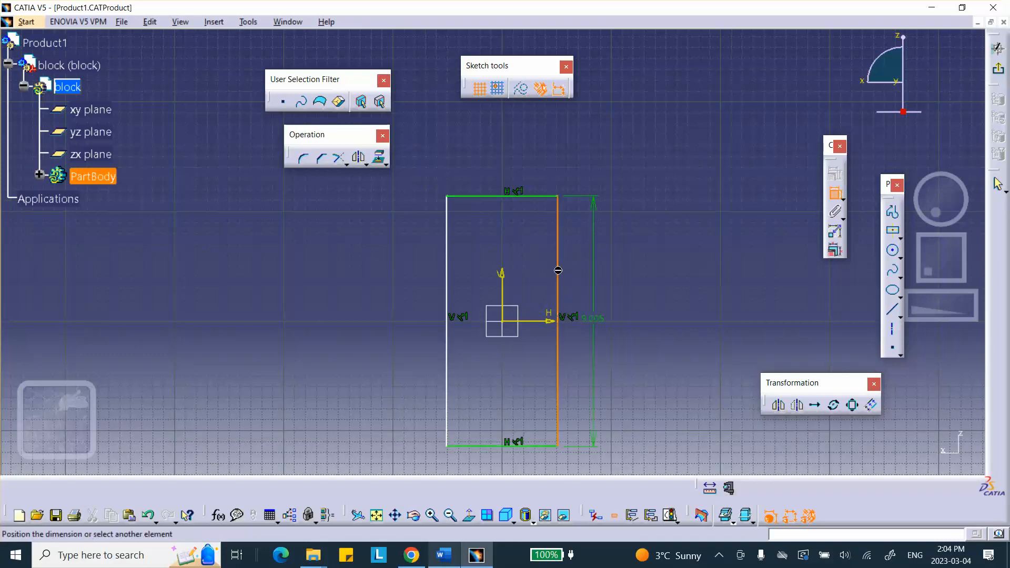
{"action": "left_click", "coordinate": [558, 269]}
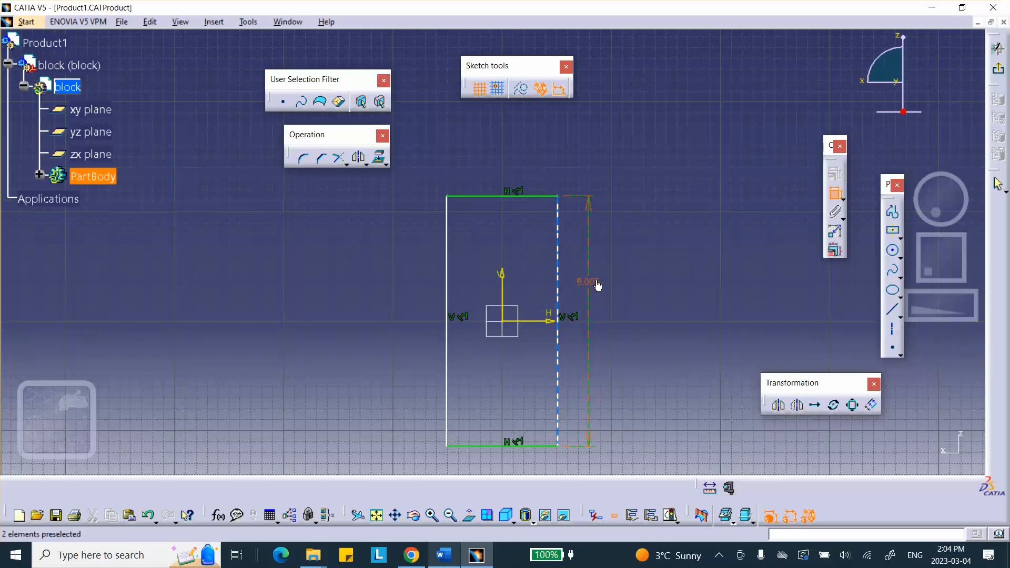
{"action": "double_click", "coordinate": [594, 283]}
{"action": "type", "text": "10"}
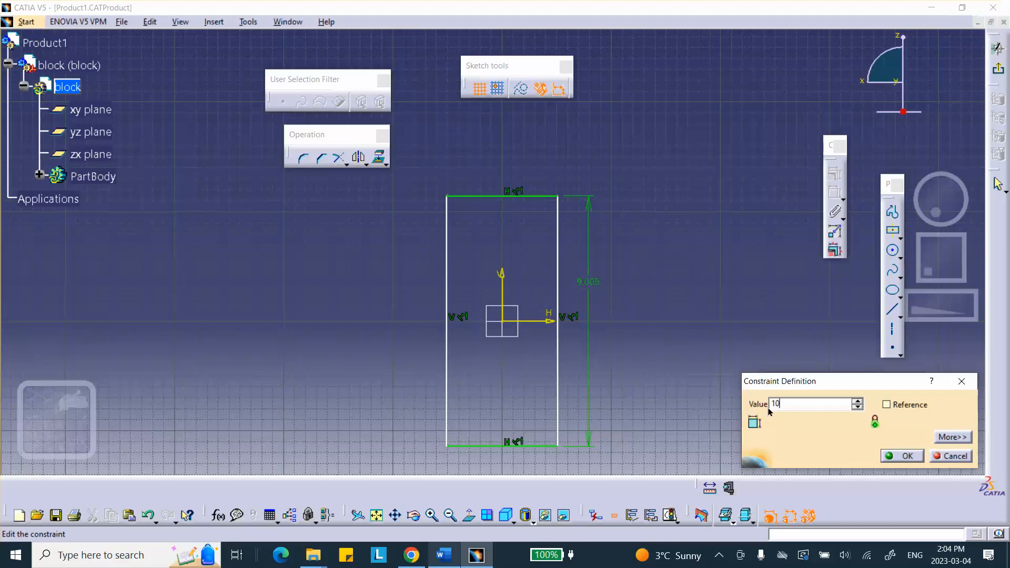
{"action": "left_click", "coordinate": [892, 453]}
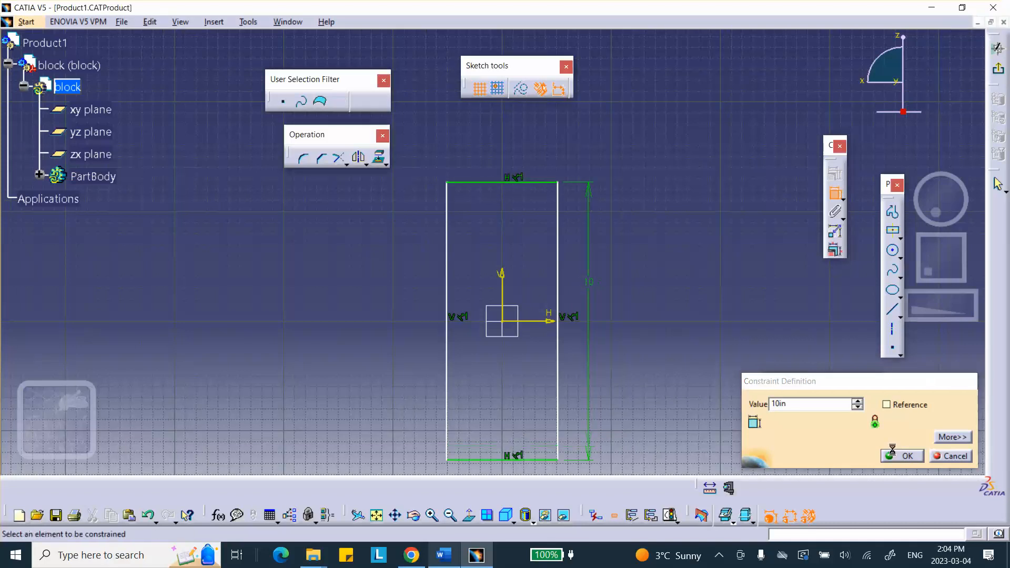
Step: Dimension the rectangle's width at 4 in and exit the sketch
{"action": "left_click", "coordinate": [514, 183]}
{"action": "double_click", "coordinate": [504, 143]}
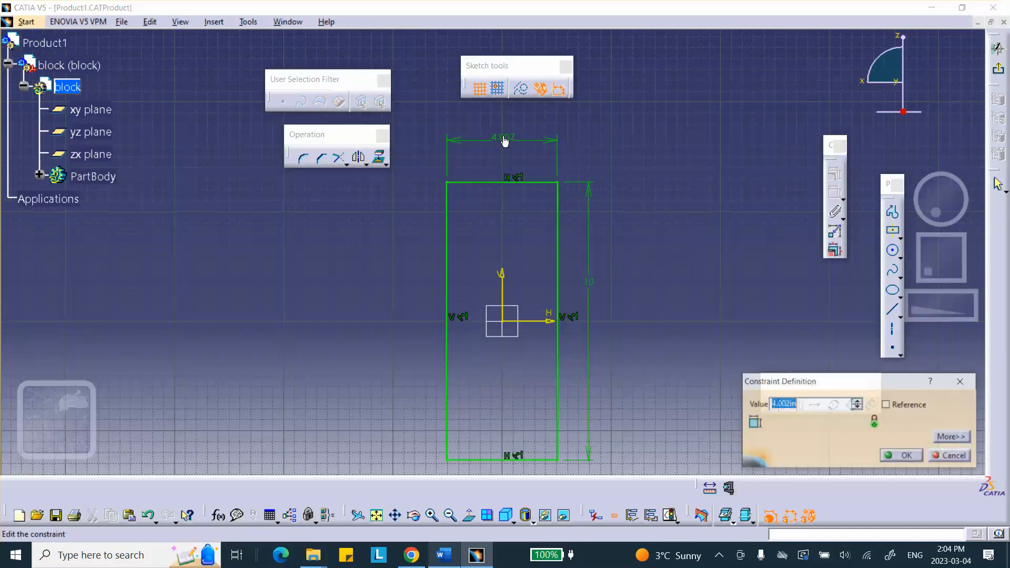
{"action": "type", "text": "4"}
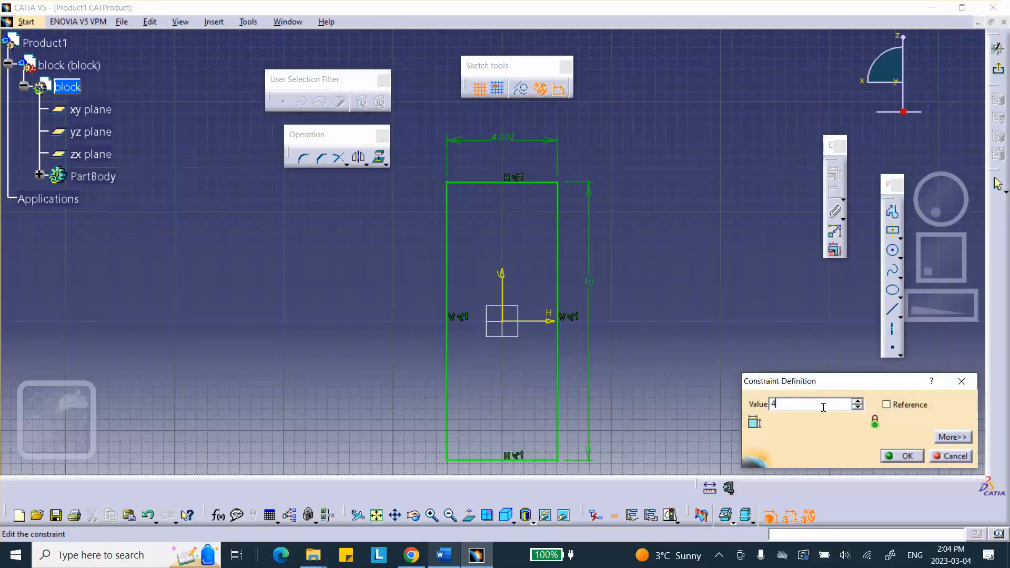
{"action": "left_click", "coordinate": [903, 456]}
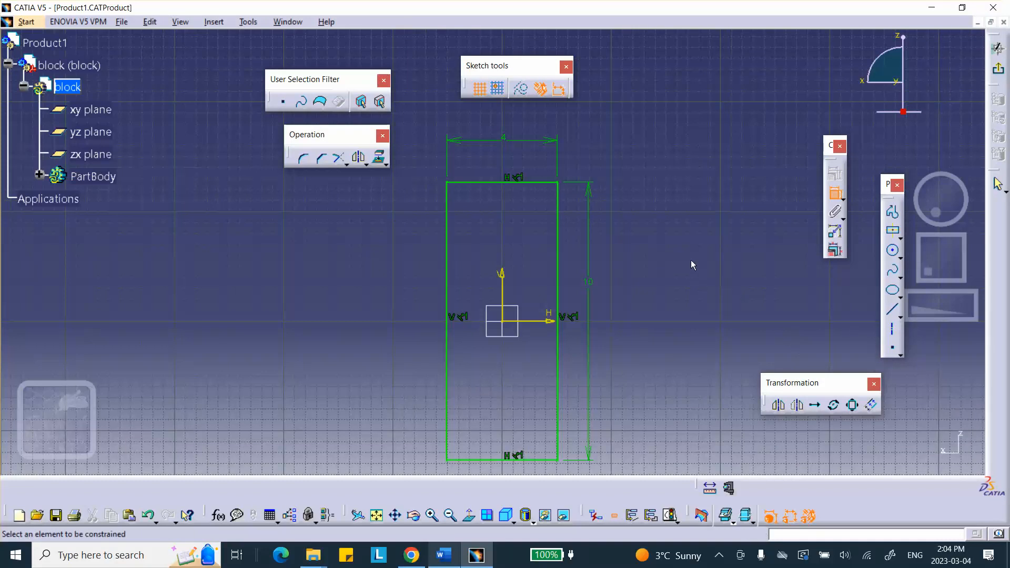
{"action": "left_click", "coordinate": [997, 69]}
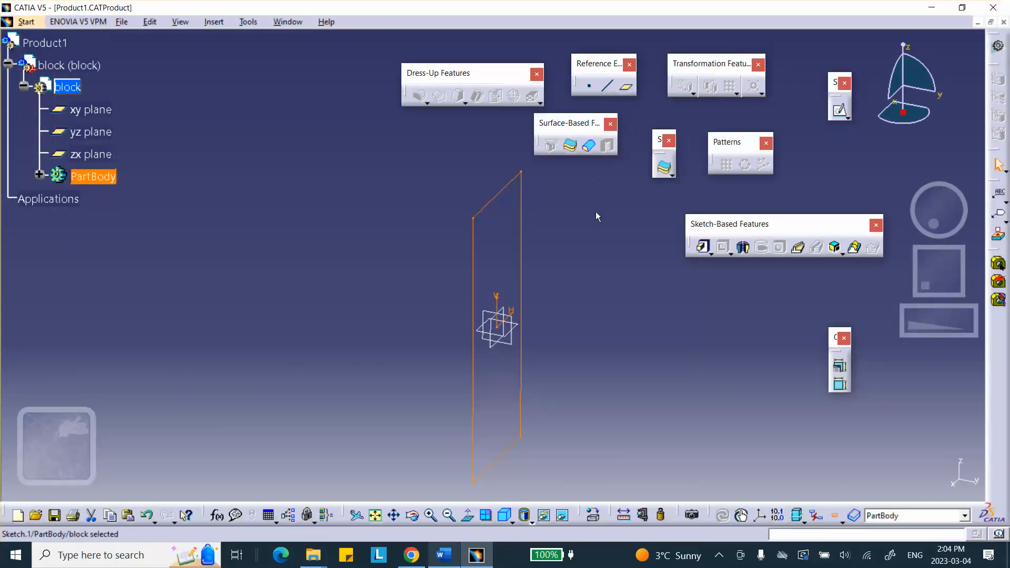
Step: Pad the rectangle with a length of 0.5 in and mirrored extent
{"action": "middle_click_drag", "start_coordinate": [578, 204], "coordinate": [504, 165]}
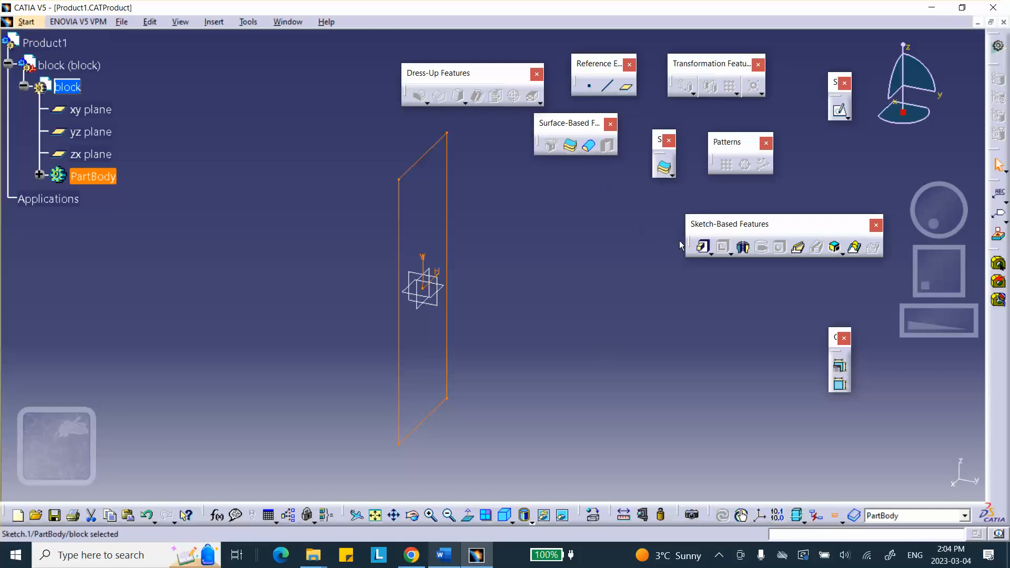
{"action": "left_click", "coordinate": [703, 247]}
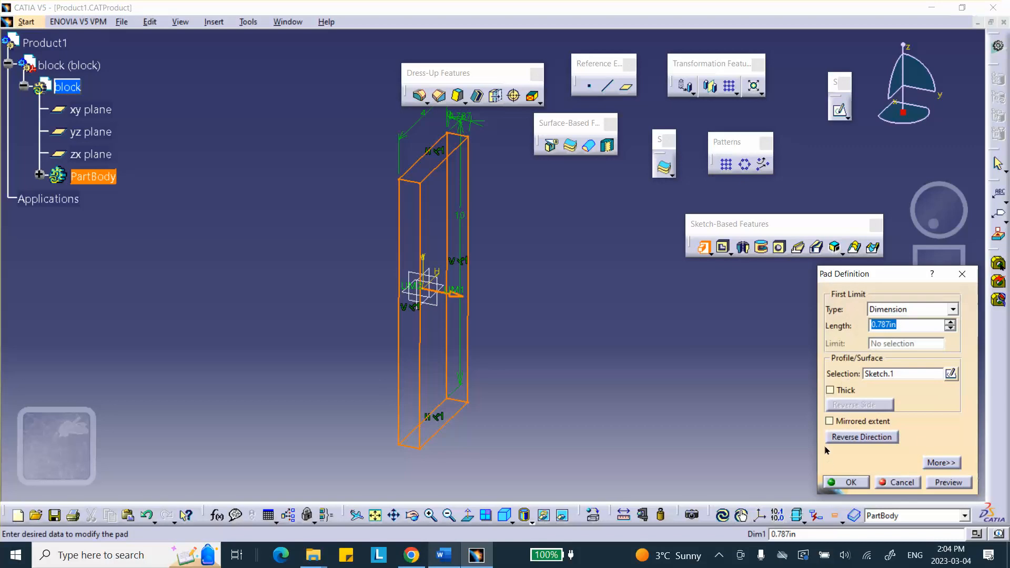
{"action": "left_click", "coordinate": [829, 421]}
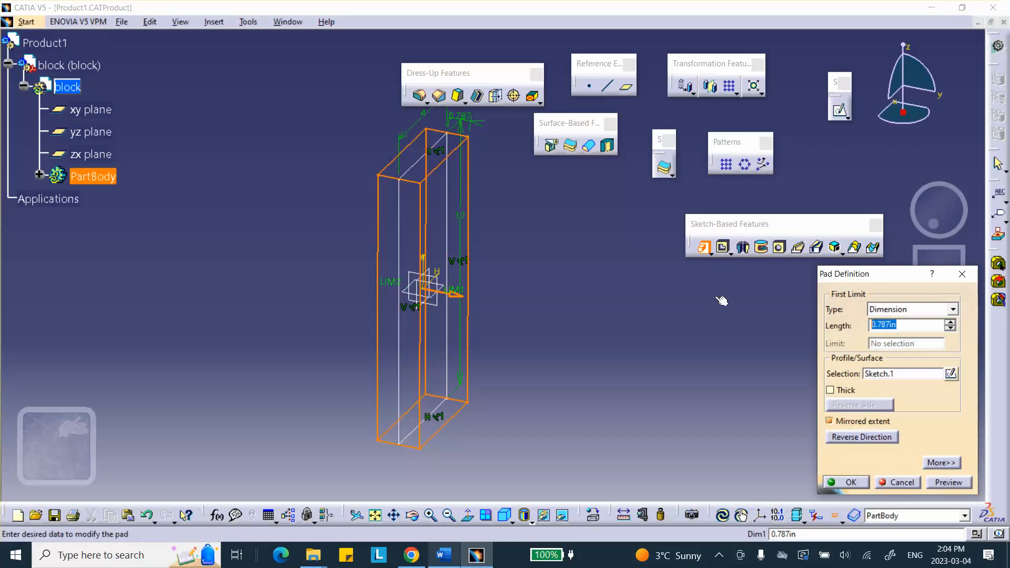
{"action": "type", "text": ".5"}
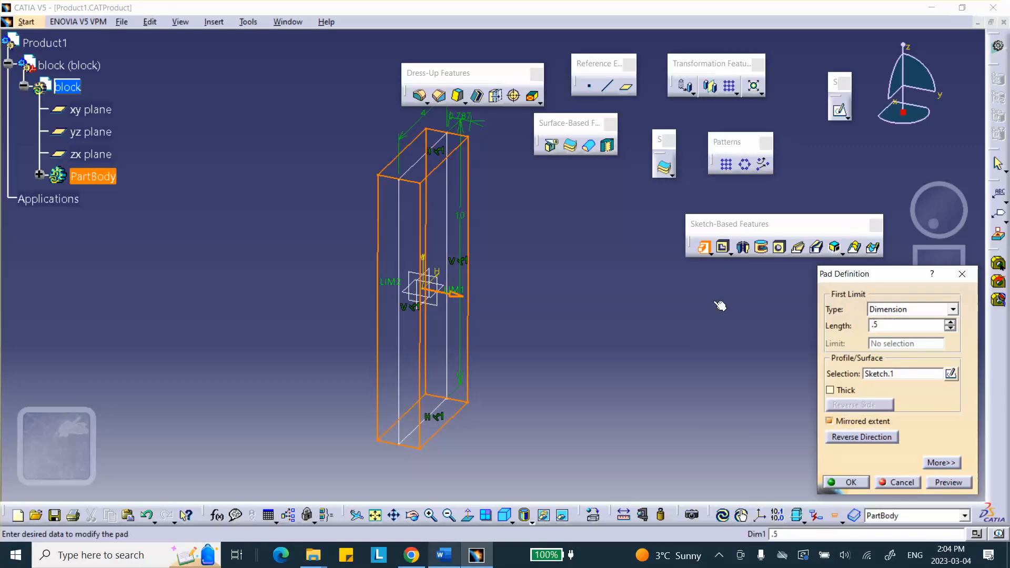
{"action": "key", "text": "Return"}
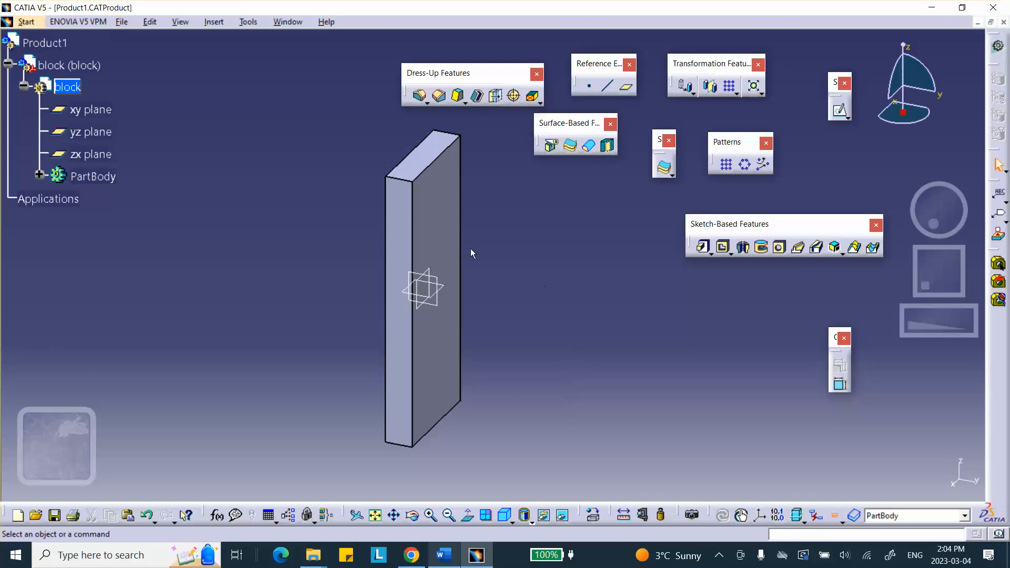
Step: Start a sketch on the block's large front face and draw a circle about 1.1 in in diameter on the vertical axis above the origin
{"action": "left_click", "coordinate": [436, 218]}
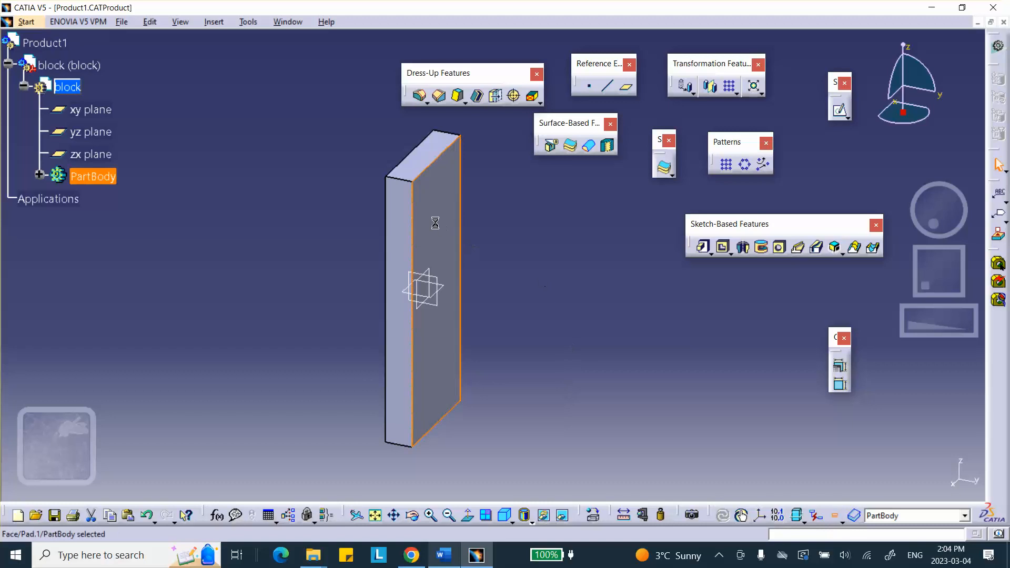
{"action": "left_click", "coordinate": [839, 111]}
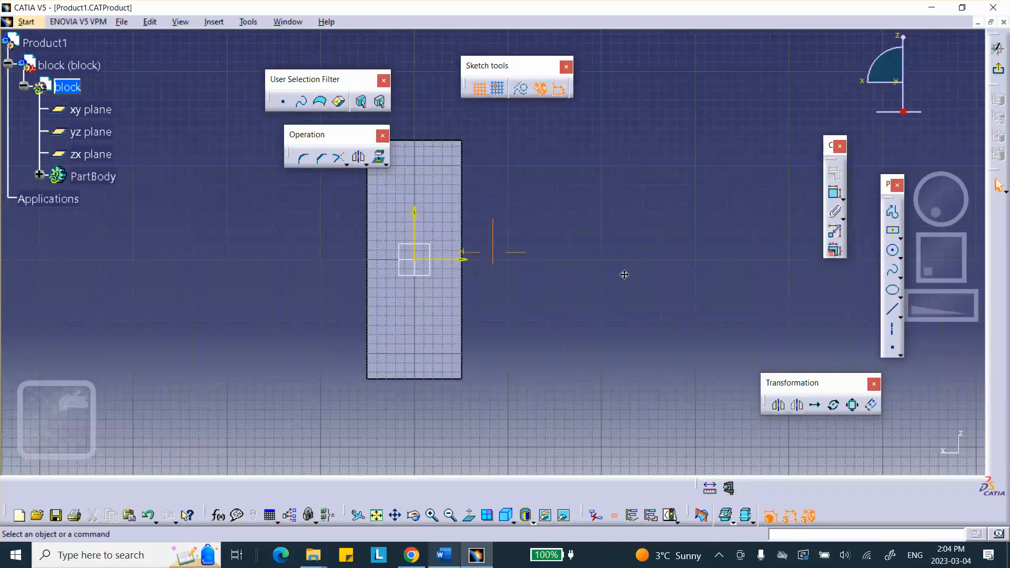
{"action": "left_click", "coordinate": [893, 250]}
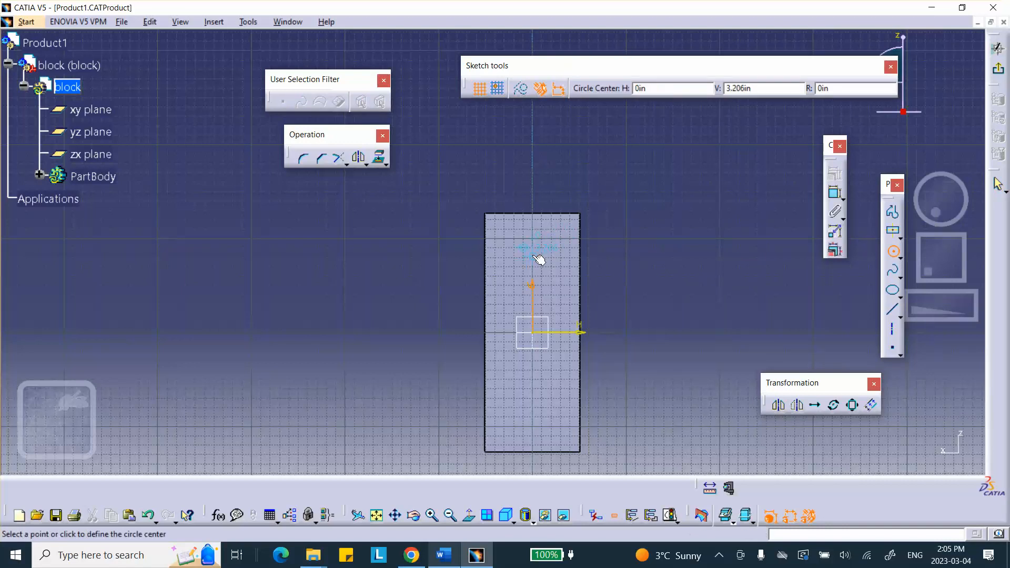
{"action": "left_click", "coordinate": [533, 256]}
{"action": "left_click", "coordinate": [542, 265]}
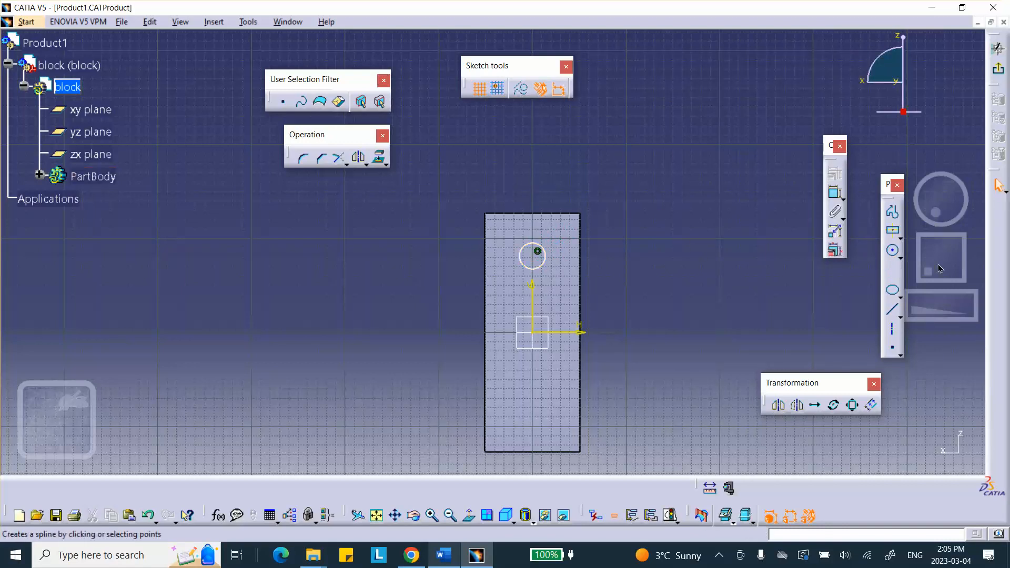
Step: Dimension the circle's diameter at 1 in
{"action": "left_click", "coordinate": [836, 194]}
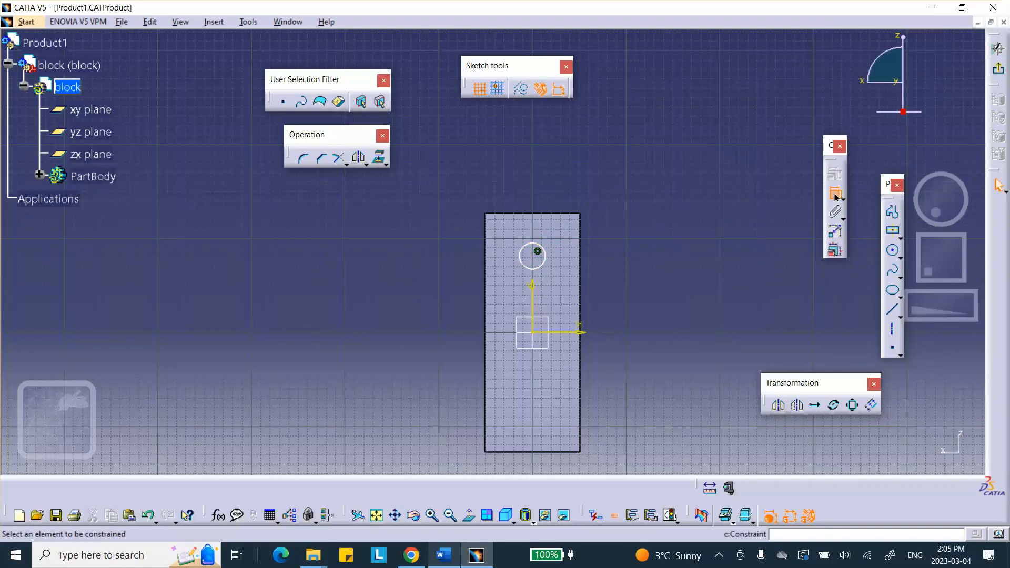
{"action": "left_click", "coordinate": [550, 252]}
{"action": "left_click", "coordinate": [658, 235]}
{"action": "double_click", "coordinate": [658, 234]}
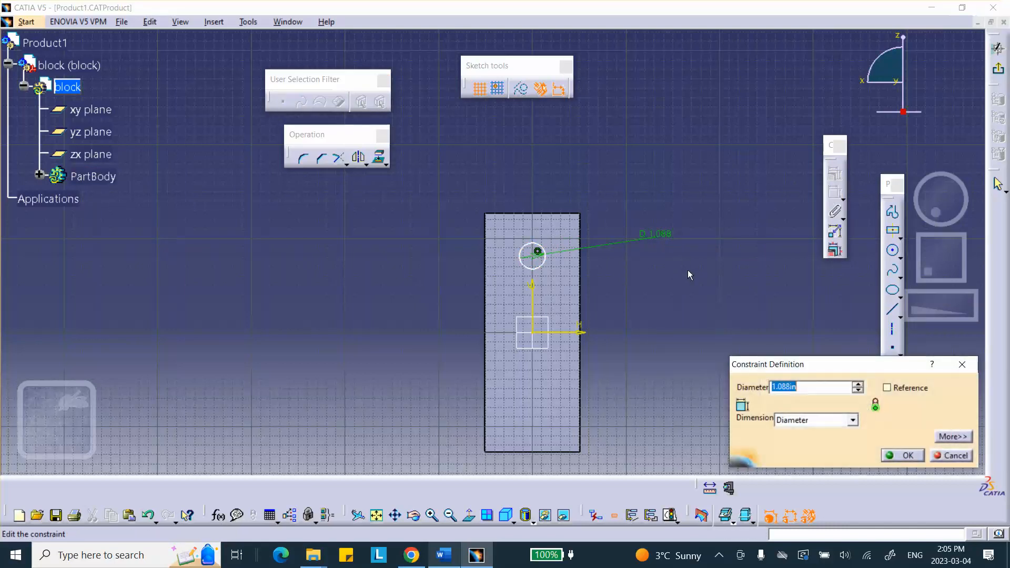
{"action": "type", "text": "1"}
{"action": "key", "text": "Return"}
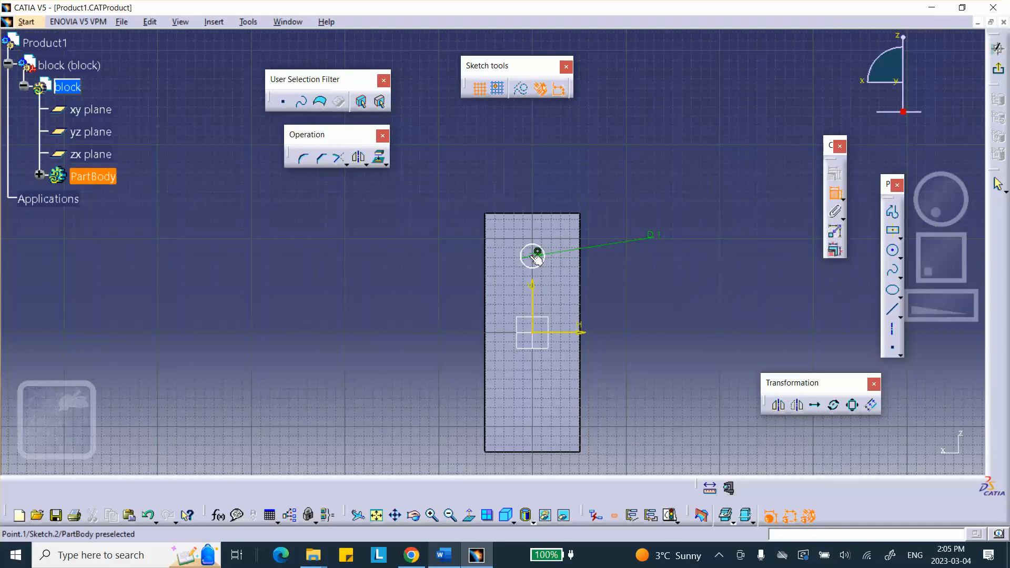
Step: Dimension the circle's centre 1 in below the block's top edge, check the Activity 2 drawing in Word, and exit the sketch
{"action": "left_click", "coordinate": [562, 217]}
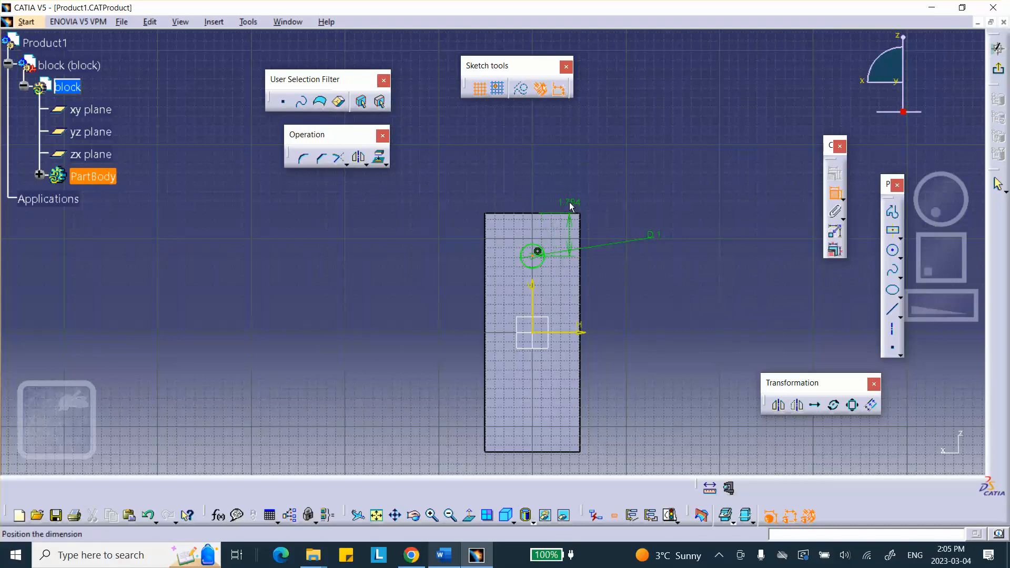
{"action": "left_click", "coordinate": [429, 241]}
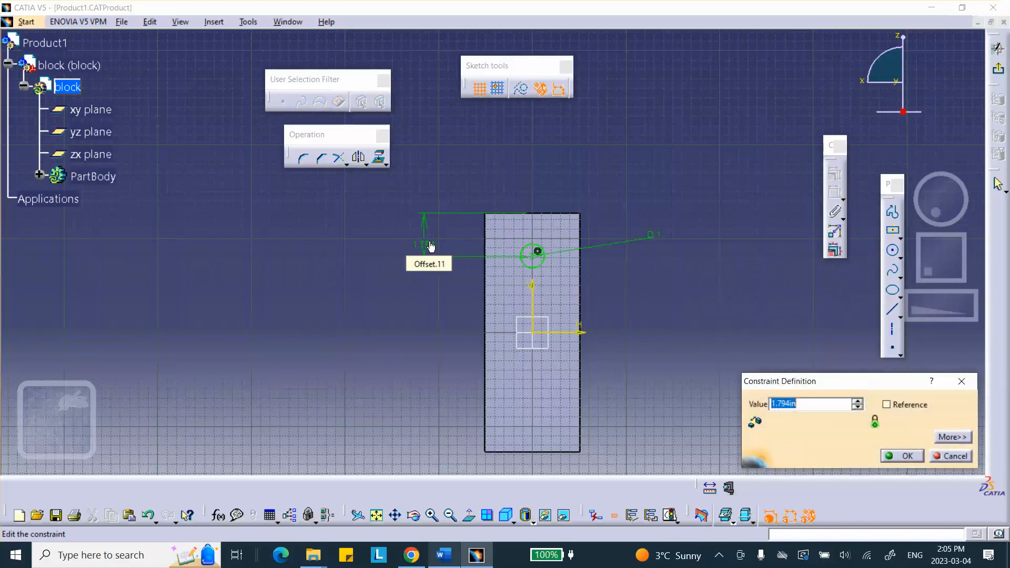
{"action": "type", "text": "1"}
{"action": "left_click", "coordinate": [903, 456]}
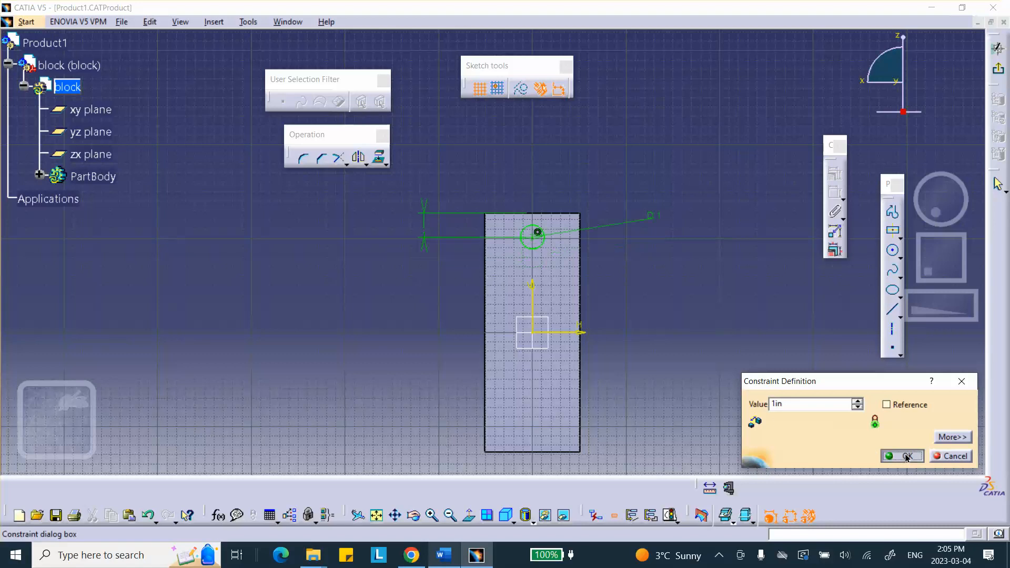
{"action": "left_click", "coordinate": [442, 554]}
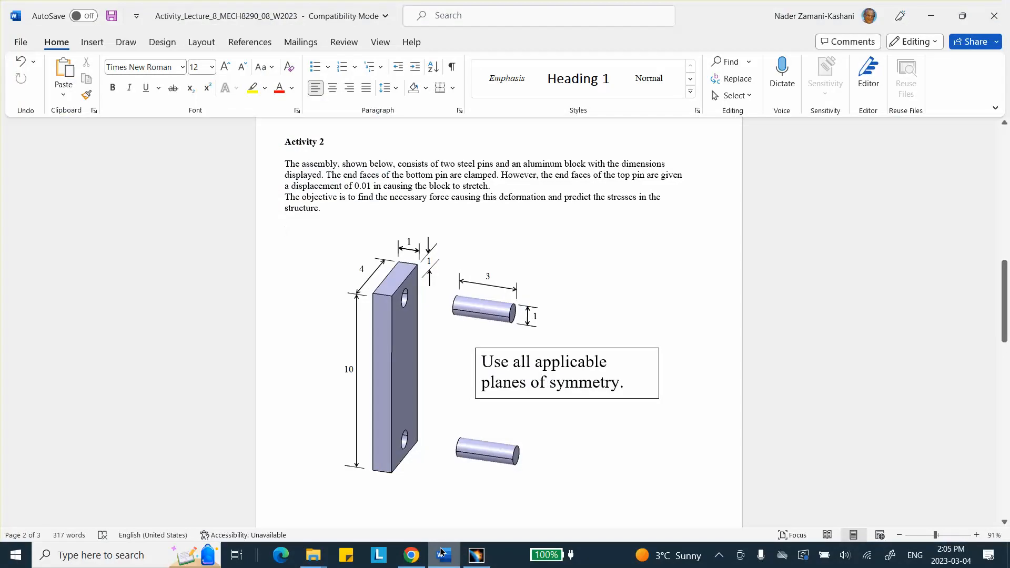
{"action": "left_click", "coordinate": [442, 553]}
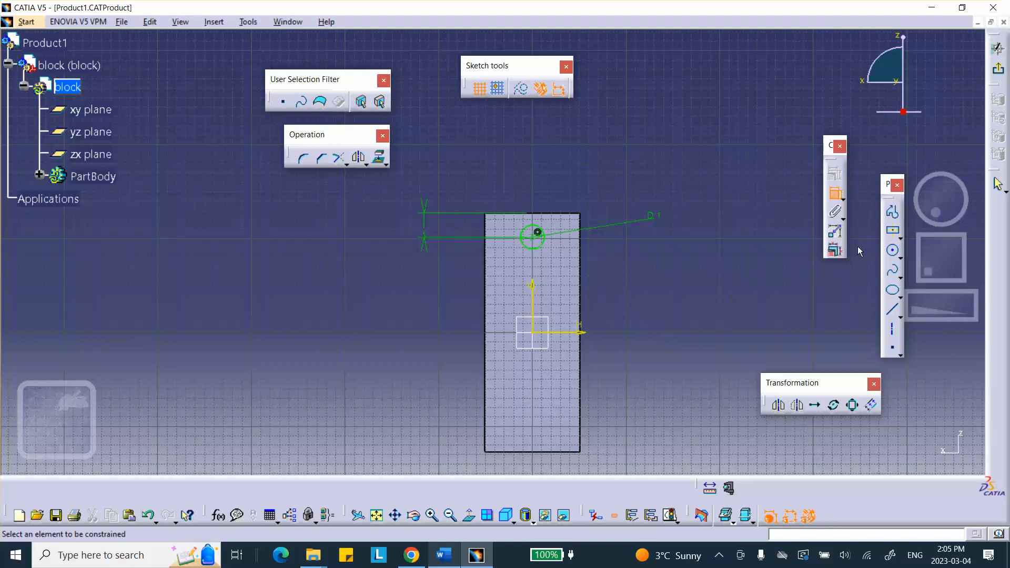
{"action": "left_click", "coordinate": [999, 69]}
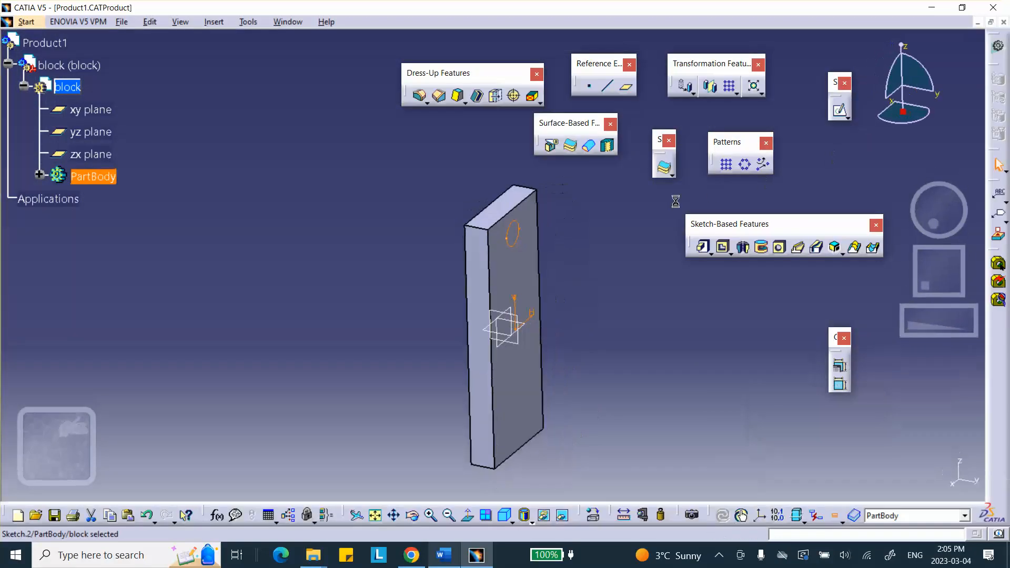
Step: Cut a pocket from the circle sketch with a depth of 0.5 in
{"action": "left_click", "coordinate": [723, 247]}
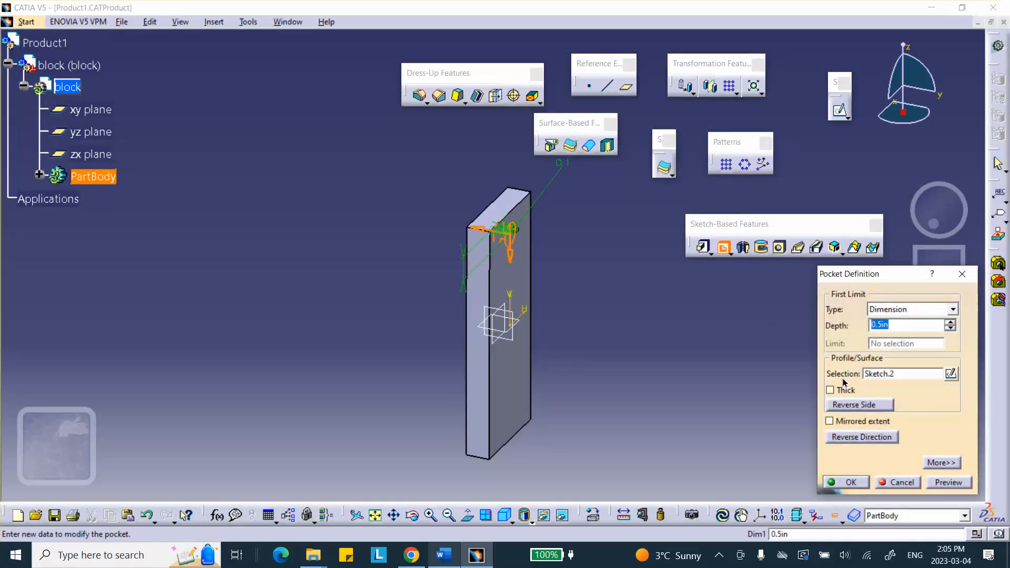
{"action": "left_click", "coordinate": [851, 482]}
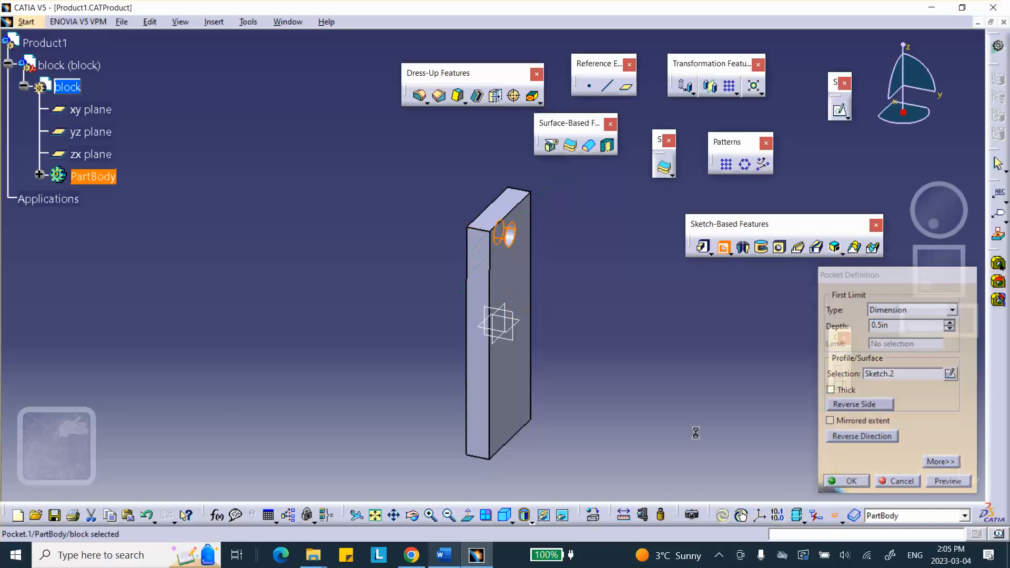
{"action": "middle_click_drag", "start_coordinate": [615, 380], "coordinate": [533, 342]}
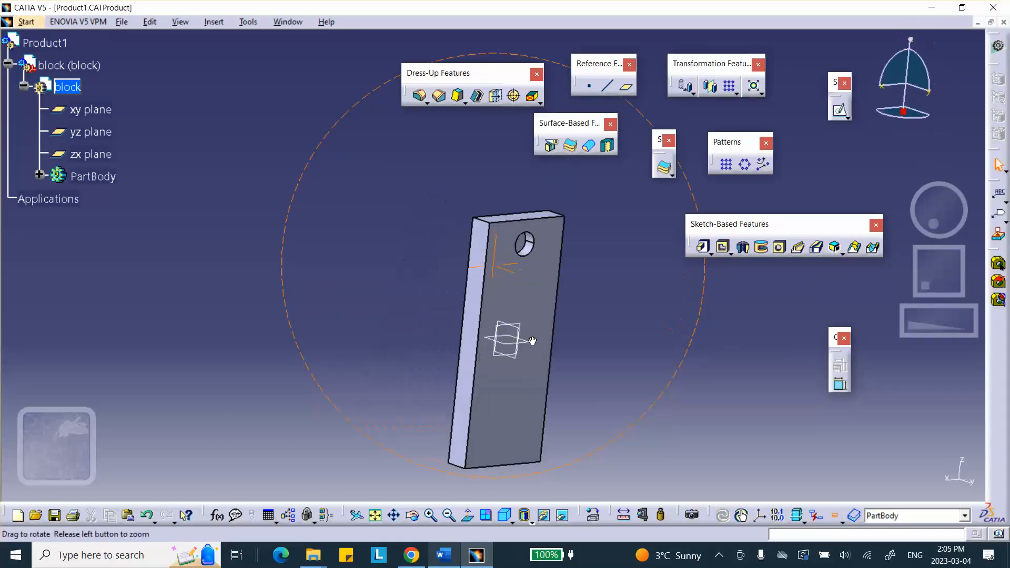
Step: Change the pocket's limit type to Up to last so the hole passes through the block
{"action": "left_click", "coordinate": [40, 176]}
{"action": "left_click", "coordinate": [55, 220]}
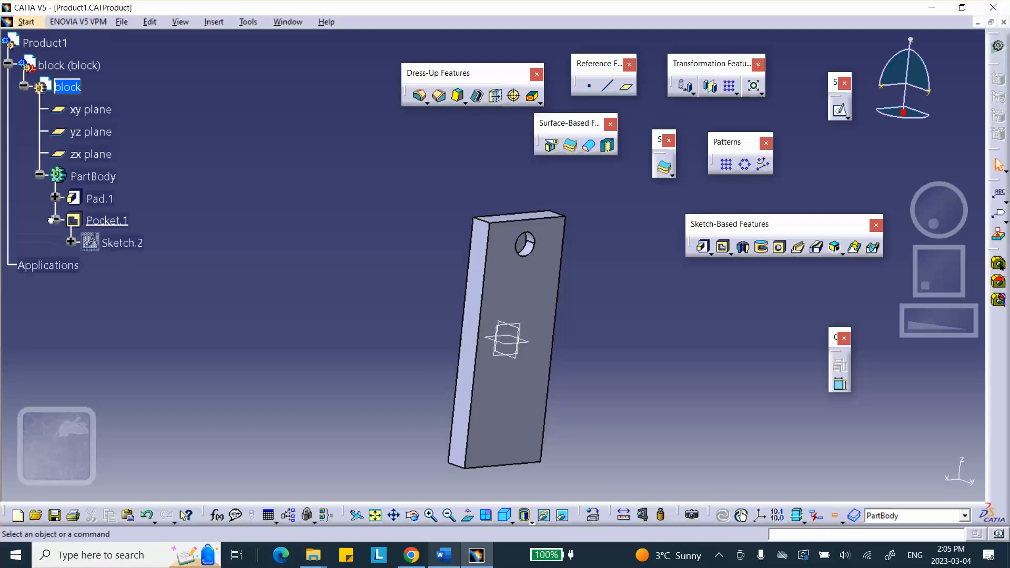
{"action": "double_click", "coordinate": [106, 221]}
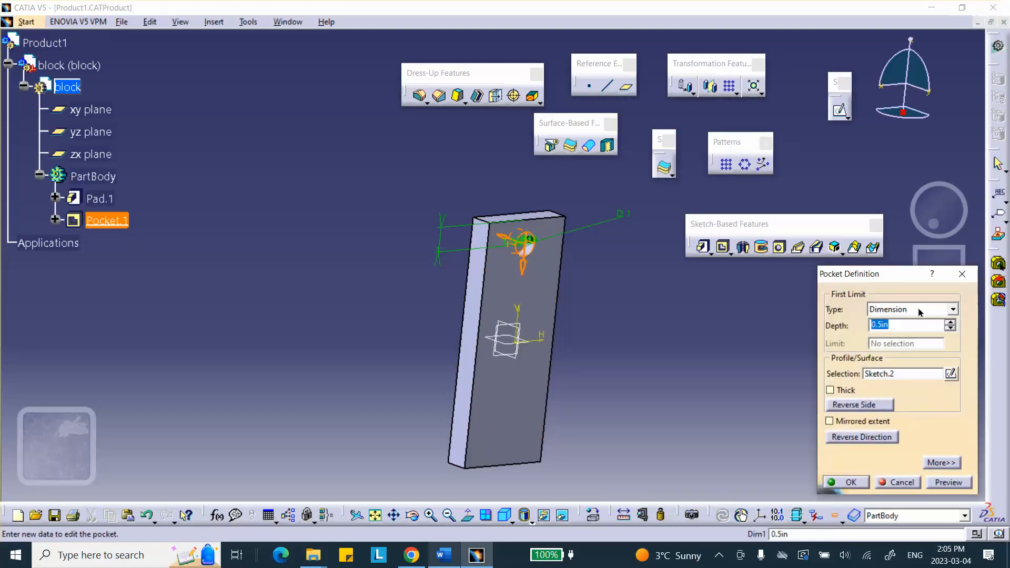
{"action": "left_click", "coordinate": [920, 311]}
{"action": "left_click", "coordinate": [900, 341]}
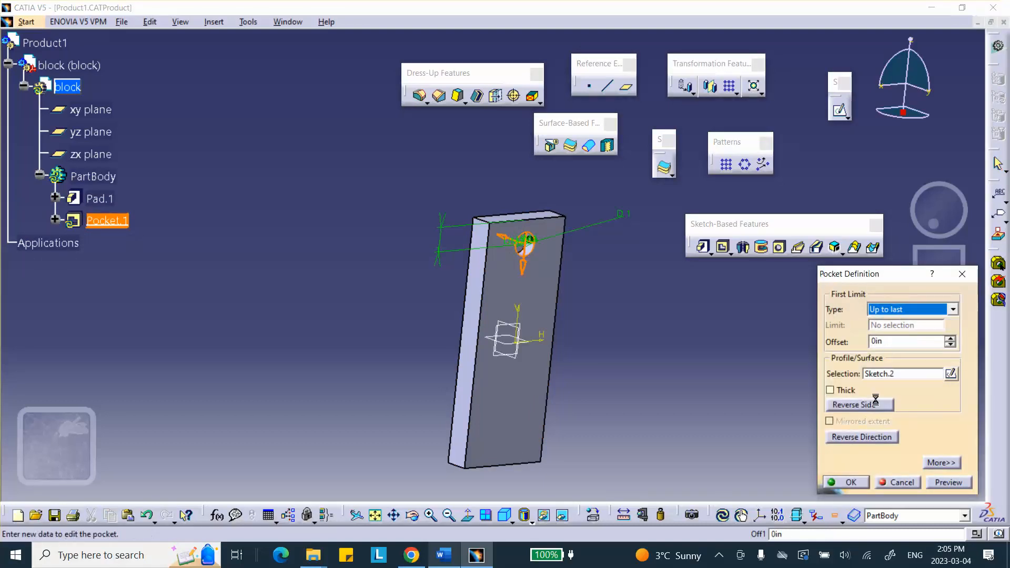
{"action": "left_click", "coordinate": [849, 482]}
{"action": "middle_click_drag", "start_coordinate": [623, 333], "coordinate": [590, 342]}
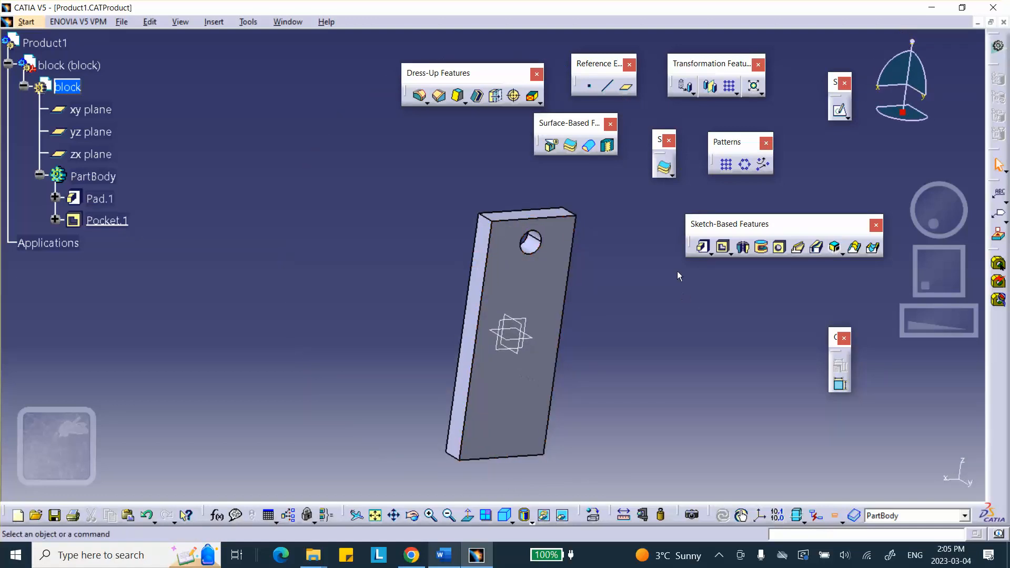
Step: Mirror the hole pocket about the xy plane to make a matching hole near the block's lower end
{"action": "middle_click_drag", "start_coordinate": [677, 273], "coordinate": [672, 189]}
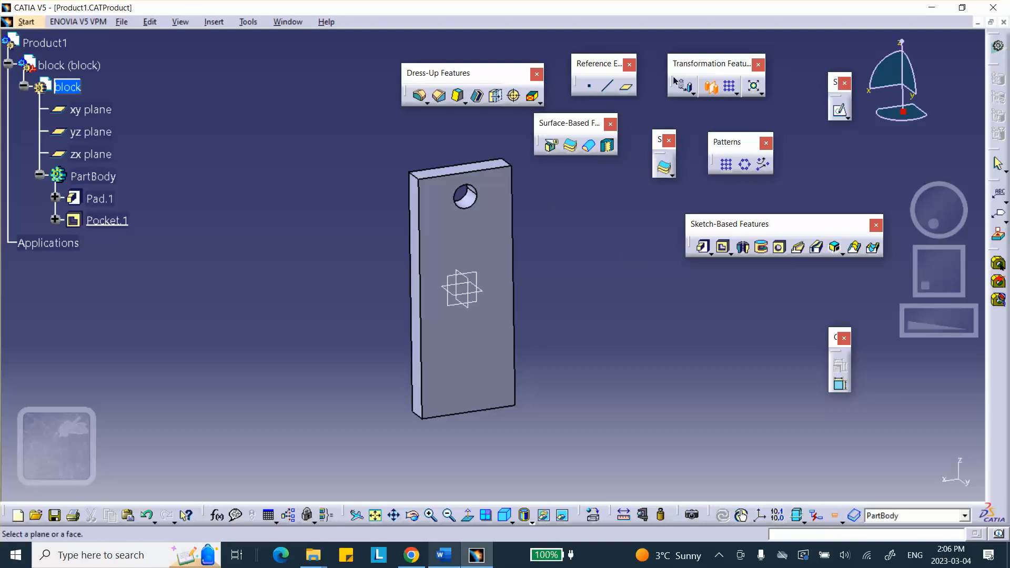
{"action": "left_click", "coordinate": [462, 194]}
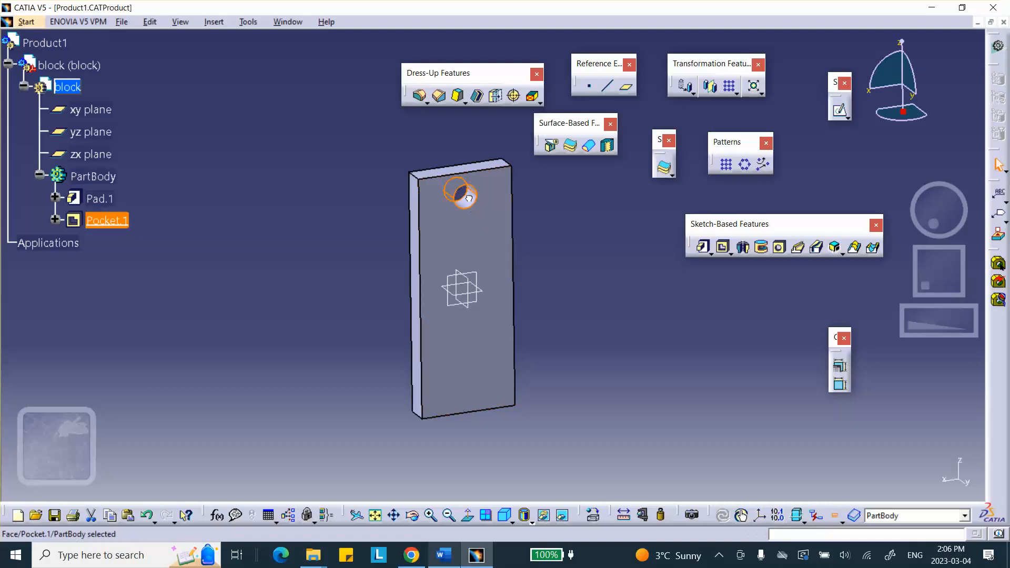
{"action": "left_click", "coordinate": [710, 86]}
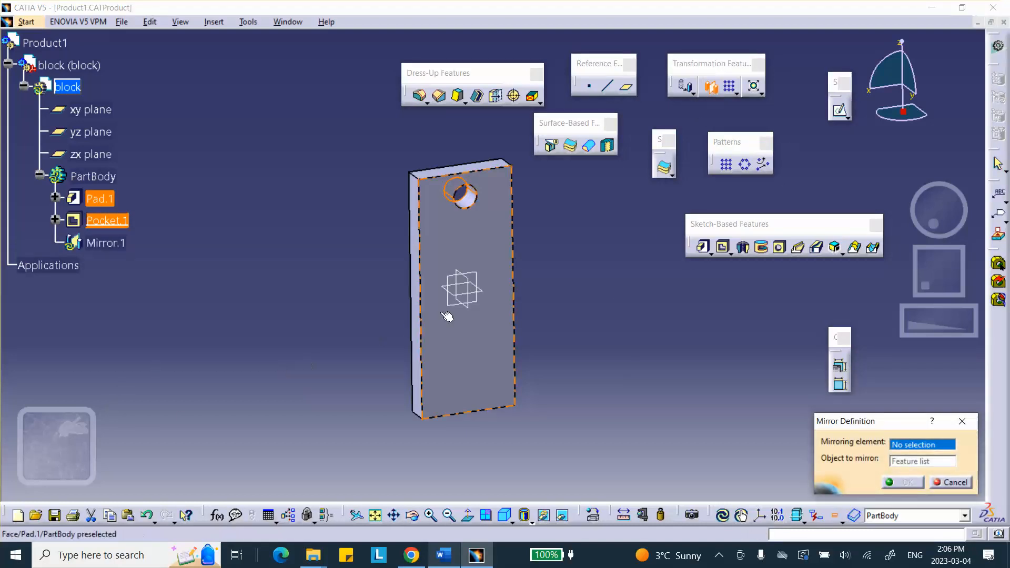
{"action": "left_click", "coordinate": [482, 294]}
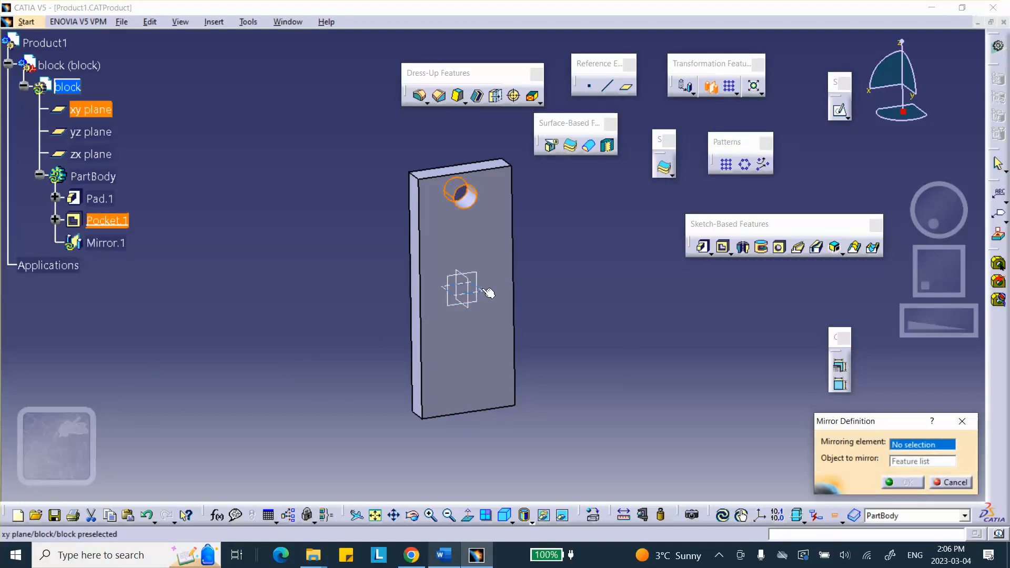
{"action": "left_click", "coordinate": [904, 484]}
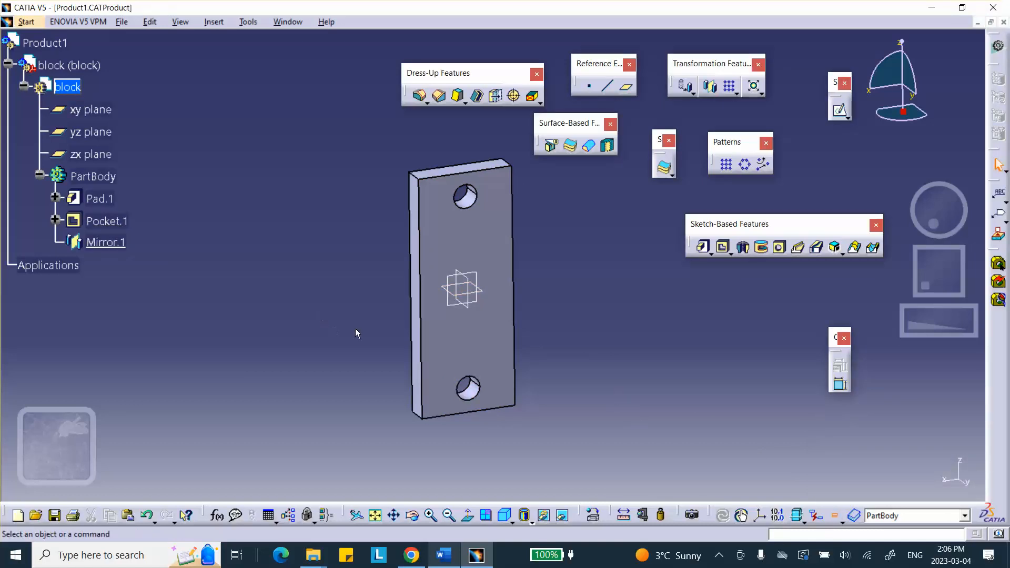
Step: Activate Product1 and save it together with its dependent documents
{"action": "double_click", "coordinate": [45, 43]}
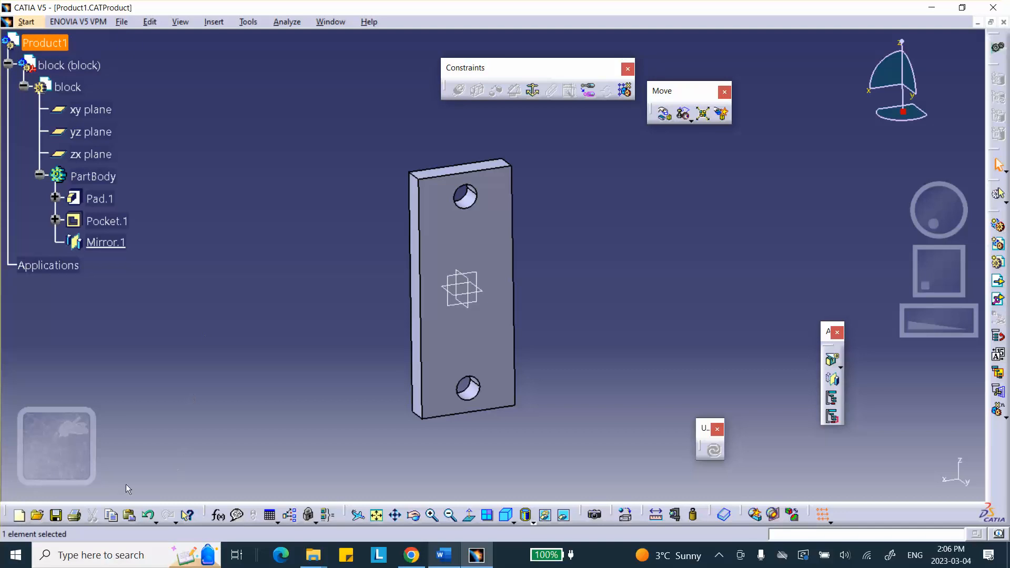
{"action": "left_click", "coordinate": [56, 515]}
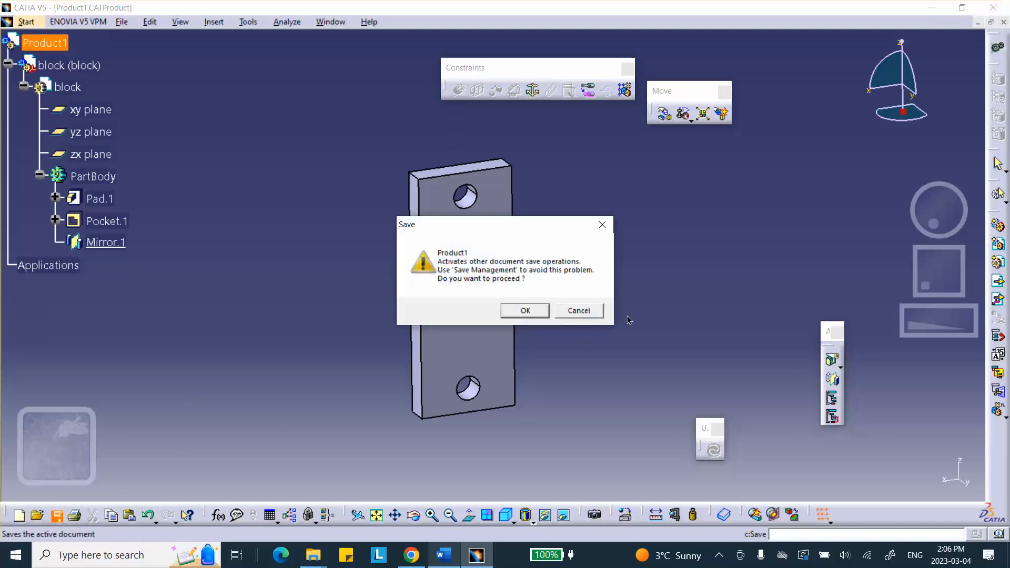
{"action": "left_click", "coordinate": [530, 316]}
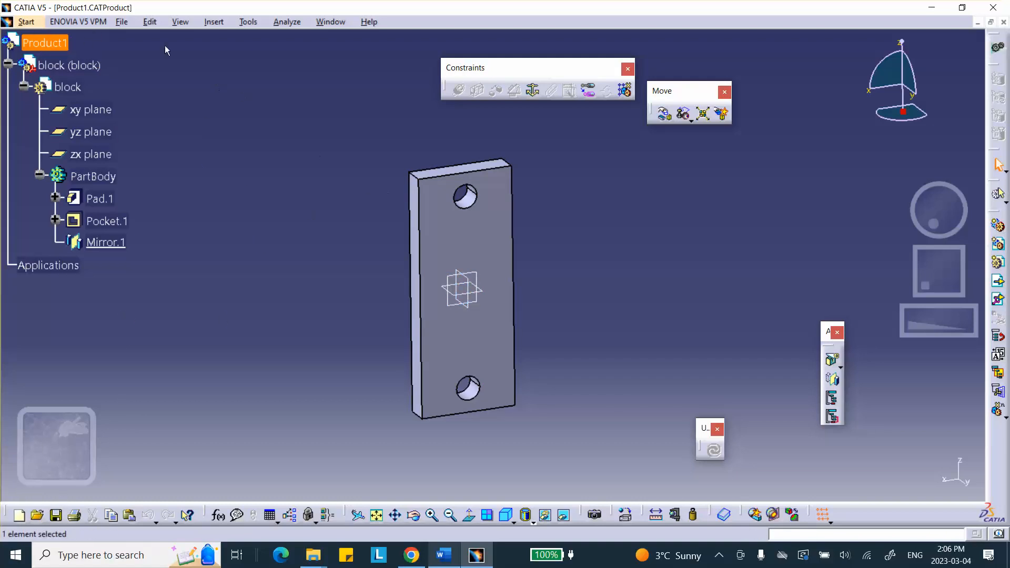
{"action": "left_click", "coordinate": [122, 22]}
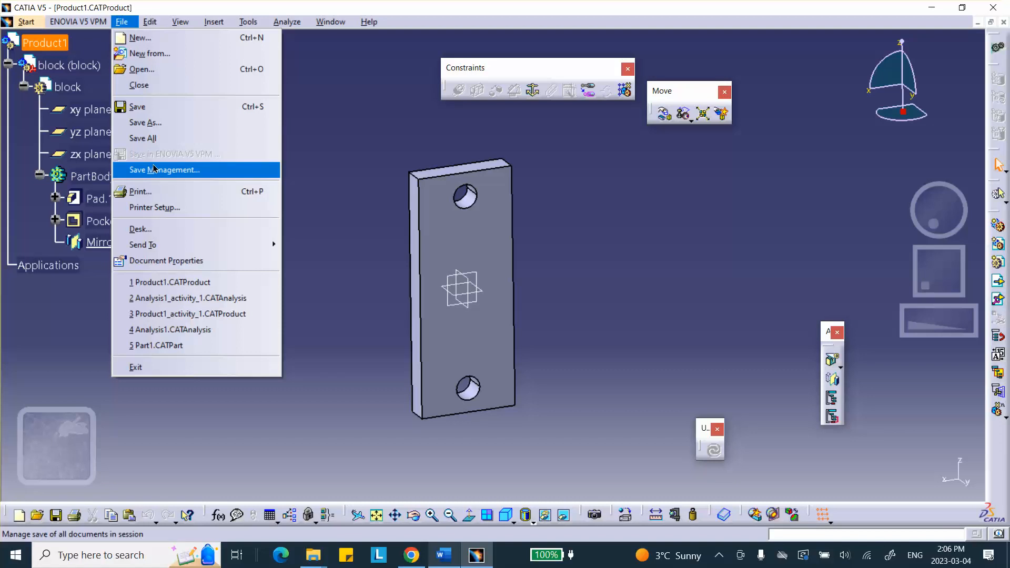
{"action": "left_click", "coordinate": [335, 114]}
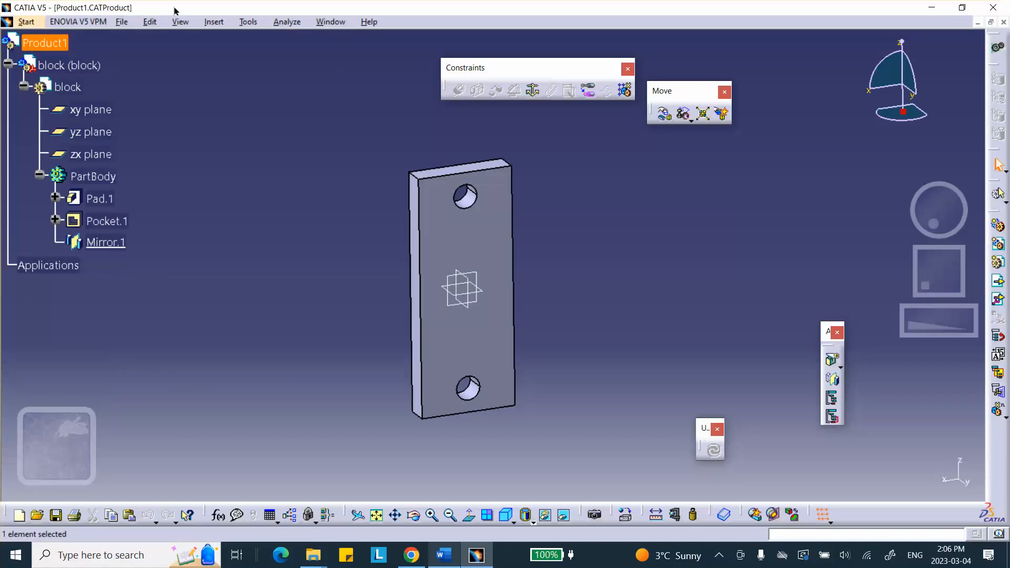
Step: Insert a new part into Product1 using the assembly's origin point, and expand it in the tree
{"action": "left_click", "coordinate": [214, 22]}
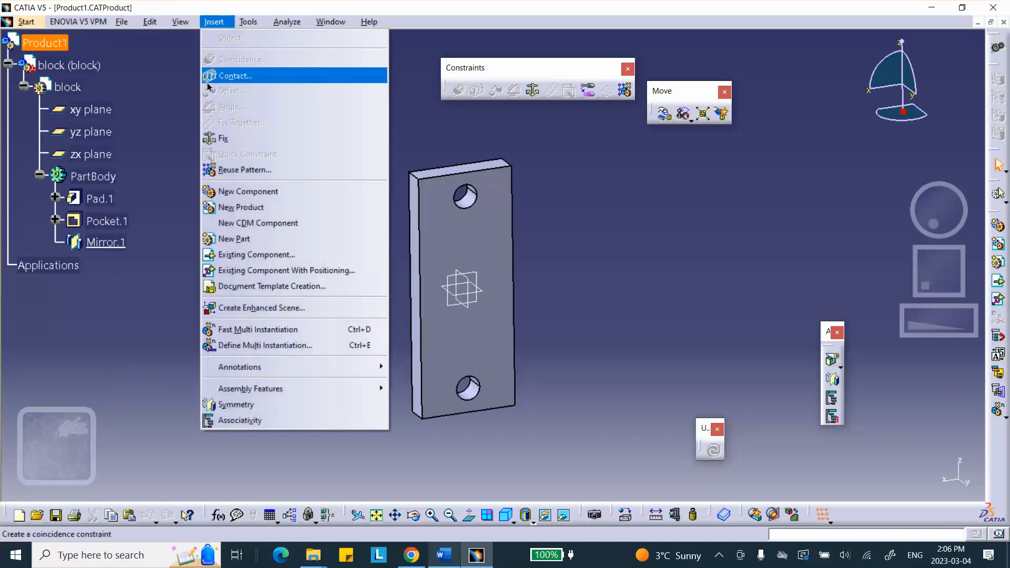
{"action": "left_click", "coordinate": [241, 241]}
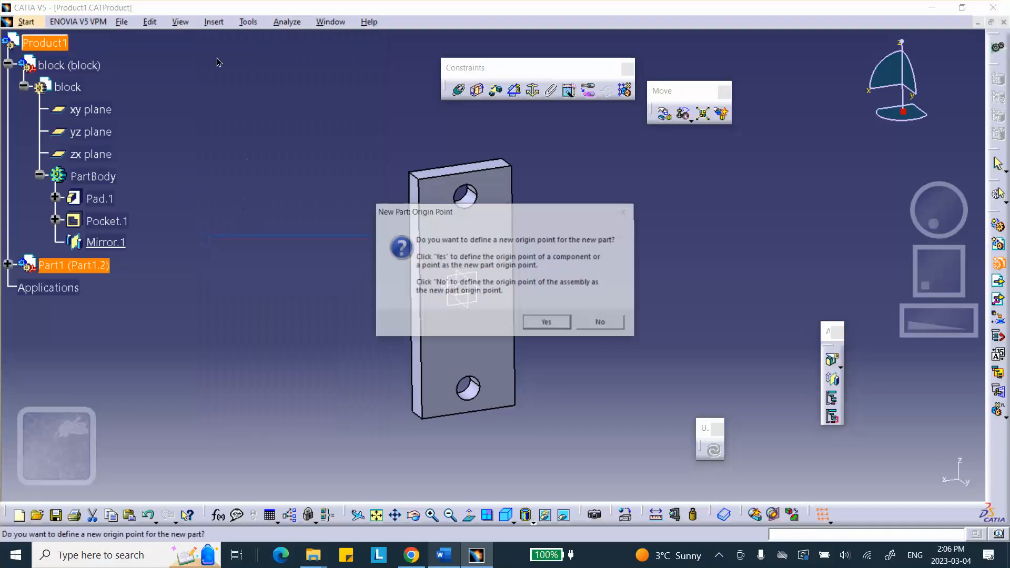
{"action": "left_click", "coordinate": [603, 324]}
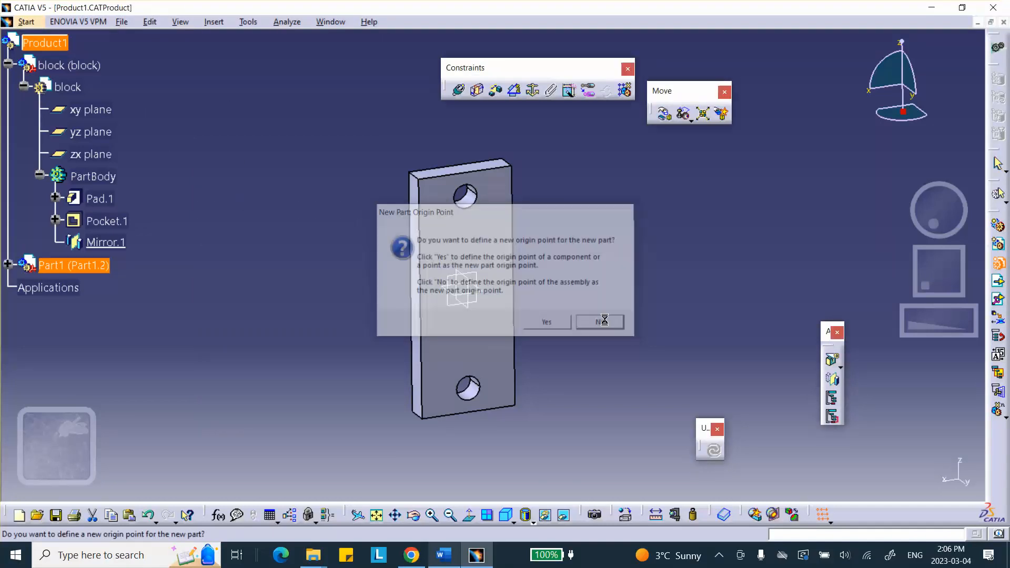
{"action": "left_click", "coordinate": [8, 264]}
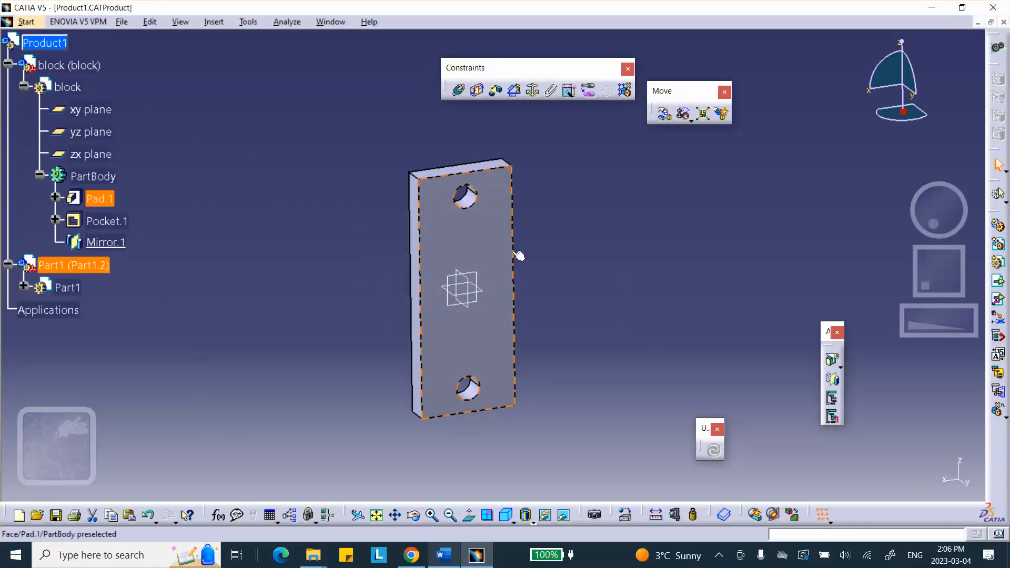
Step: Rename the newly inserted part by setting both its instance name and part number to top-pin
{"action": "right_click", "coordinate": [67, 267]}
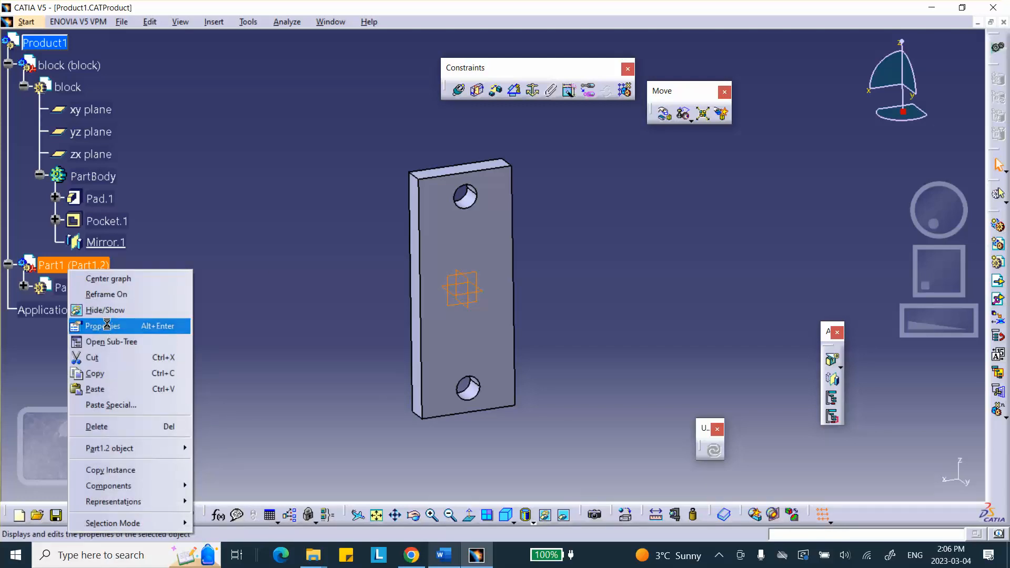
{"action": "left_click", "coordinate": [104, 326]}
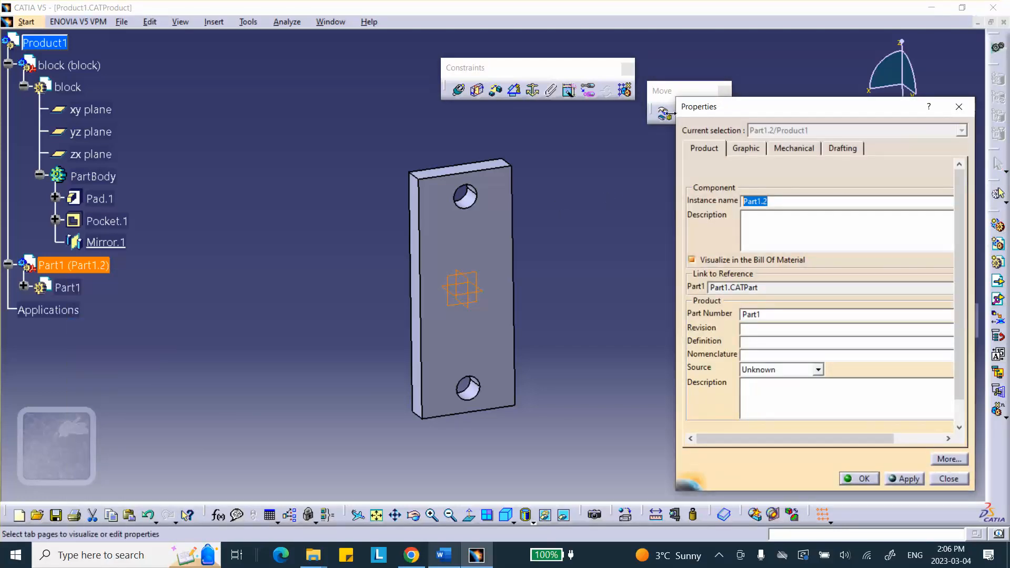
{"action": "type", "text": "top-pin"}
{"action": "double_click", "coordinate": [773, 315]}
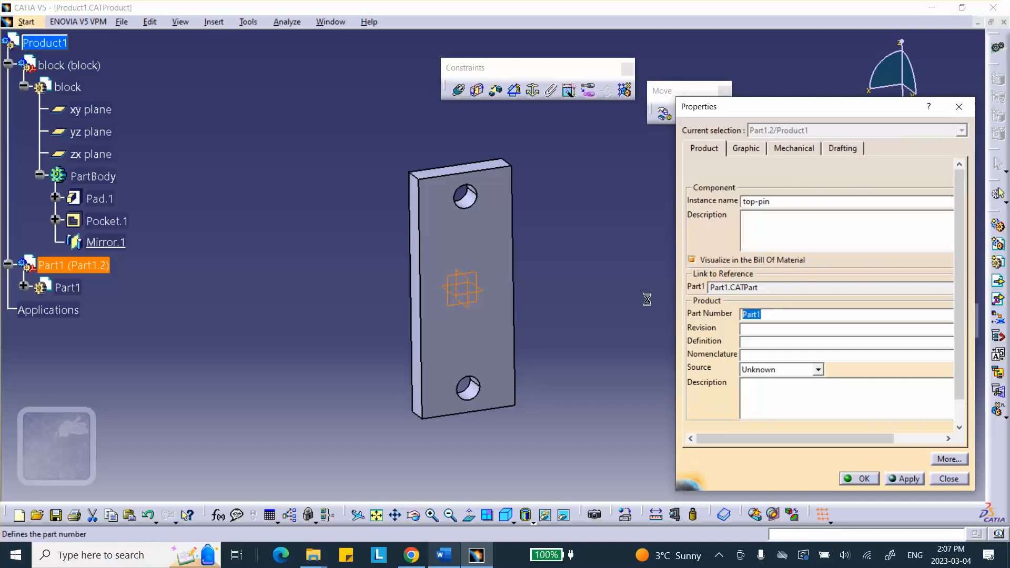
{"action": "type", "text": "top-pin"}
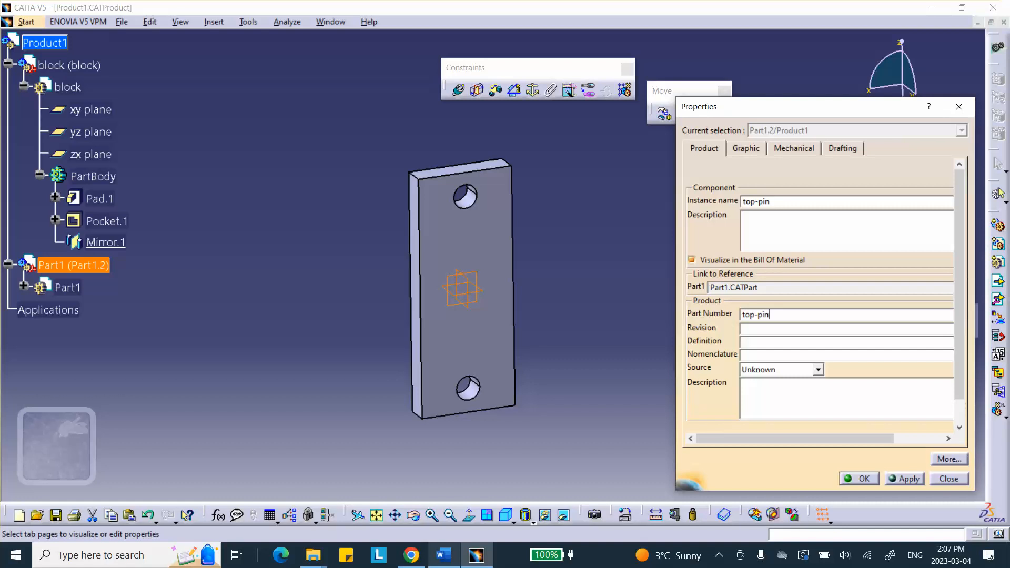
{"action": "left_click", "coordinate": [864, 479]}
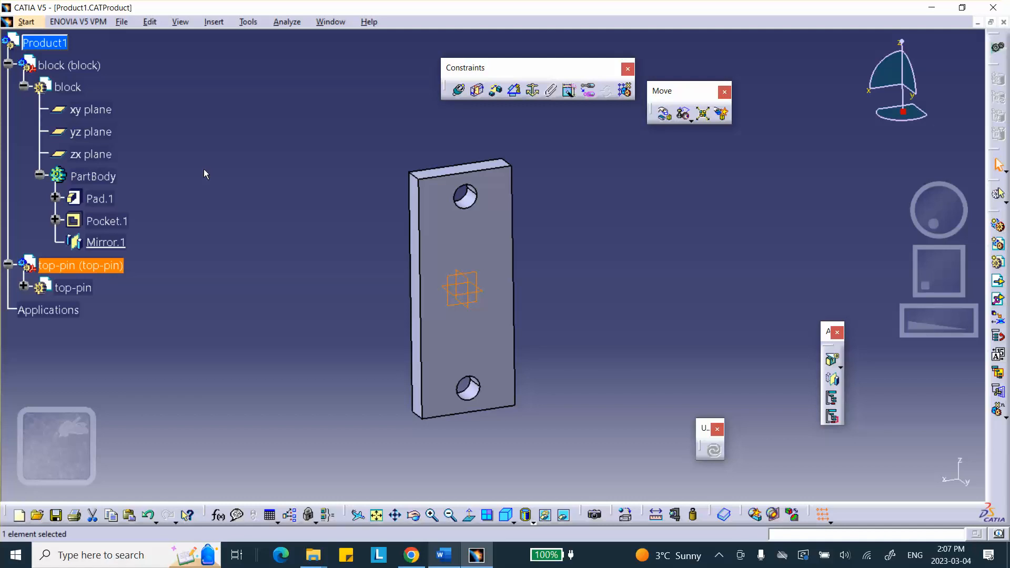
Step: In the top-pin part, create a sketch on the zx plane containing the projected edge of the block's upper hole
{"action": "double_click", "coordinate": [74, 288]}
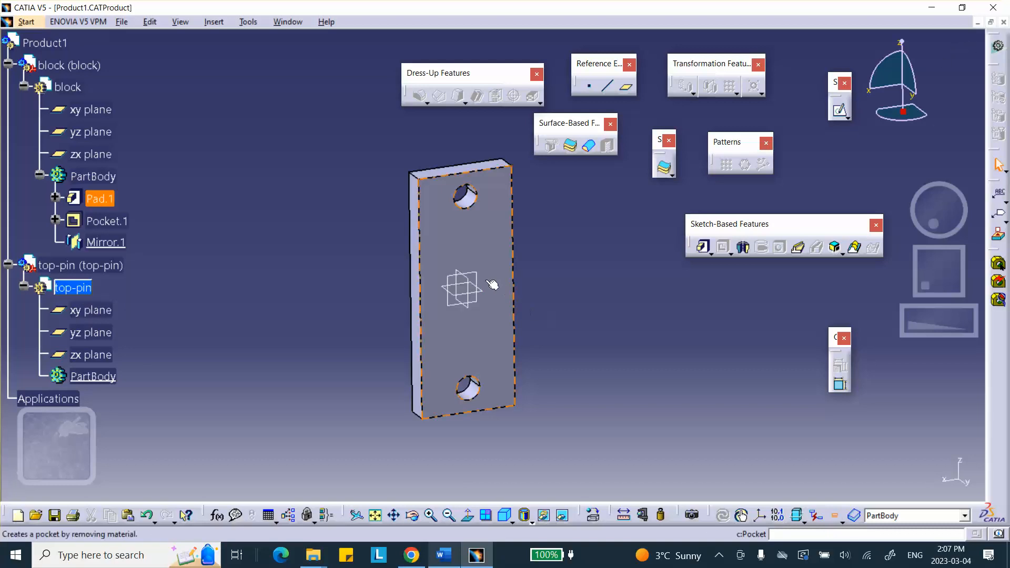
{"action": "left_click", "coordinate": [476, 285]}
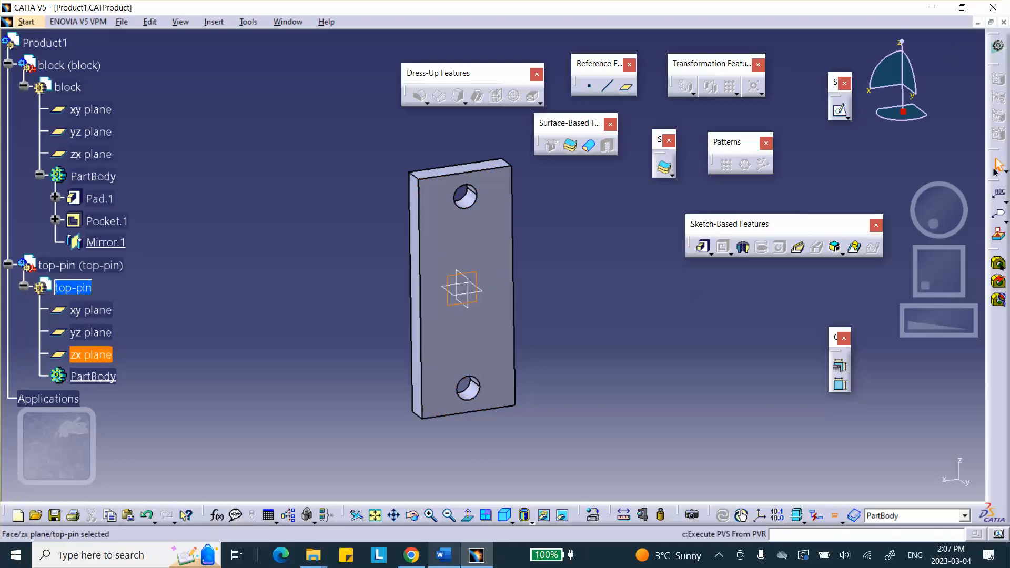
{"action": "left_click", "coordinate": [840, 110]}
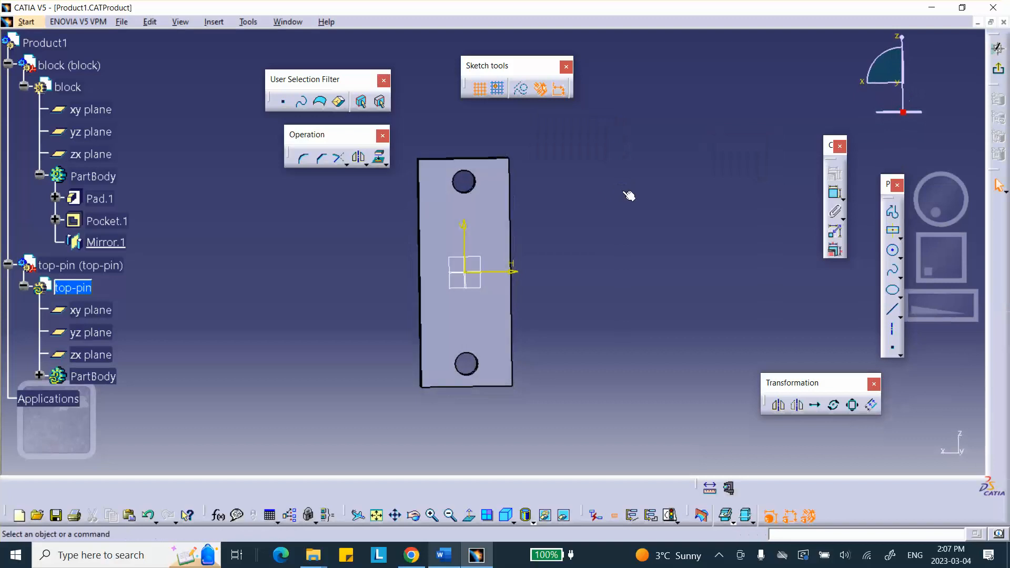
{"action": "middle_click_drag", "start_coordinate": [553, 161], "coordinate": [457, 274]}
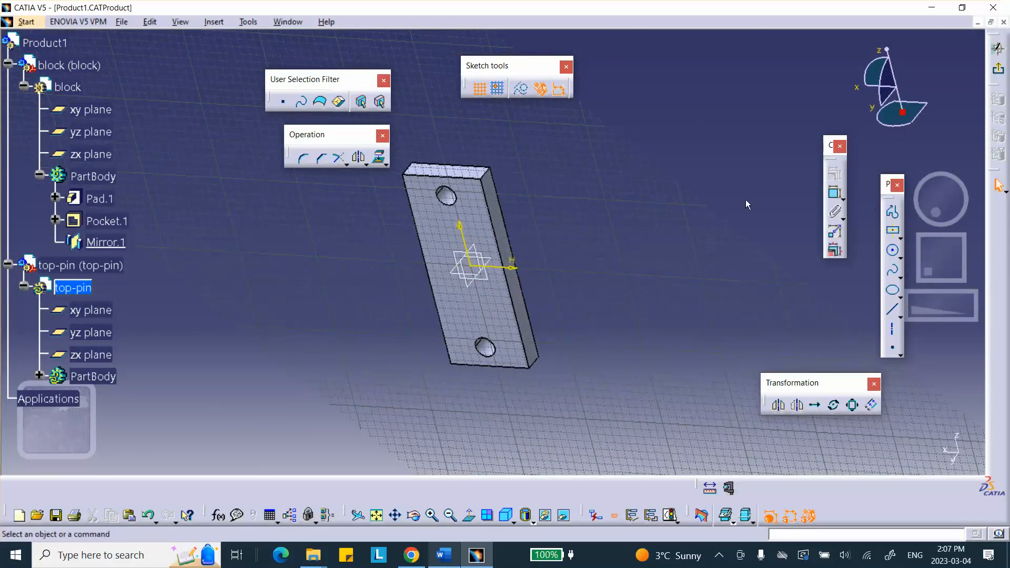
{"action": "left_click", "coordinate": [379, 158]}
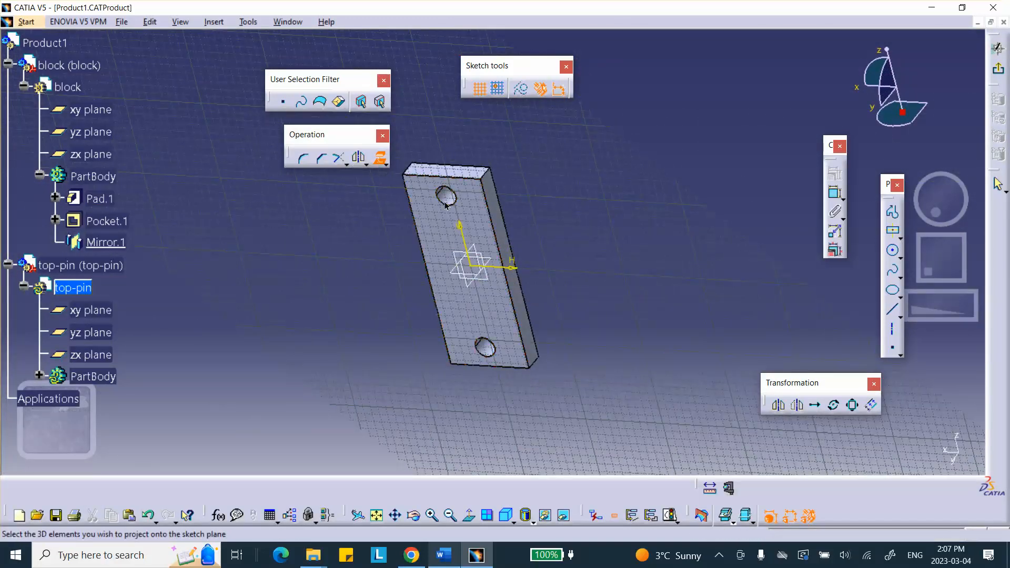
{"action": "left_click", "coordinate": [450, 205]}
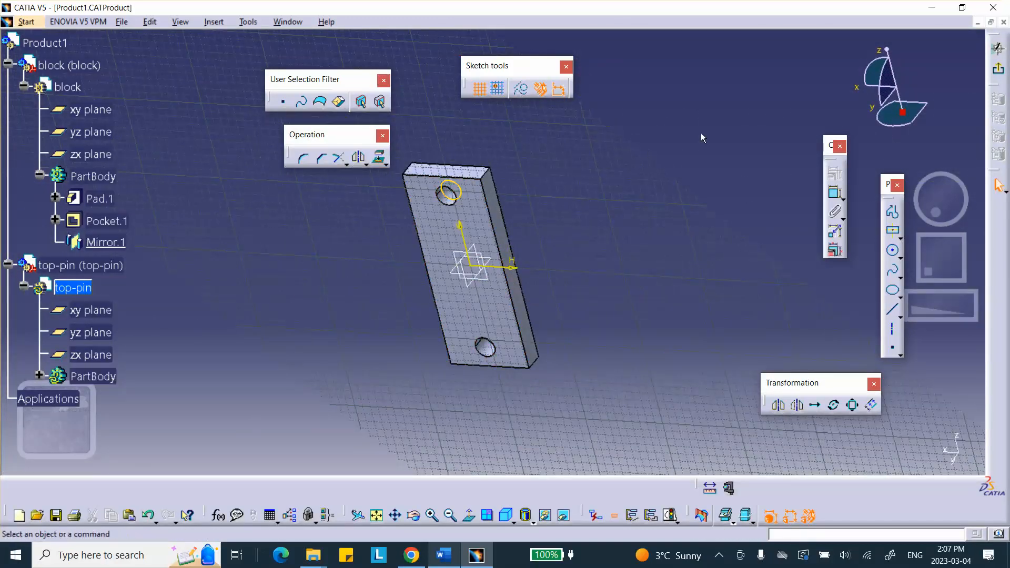
{"action": "left_click", "coordinate": [998, 47]}
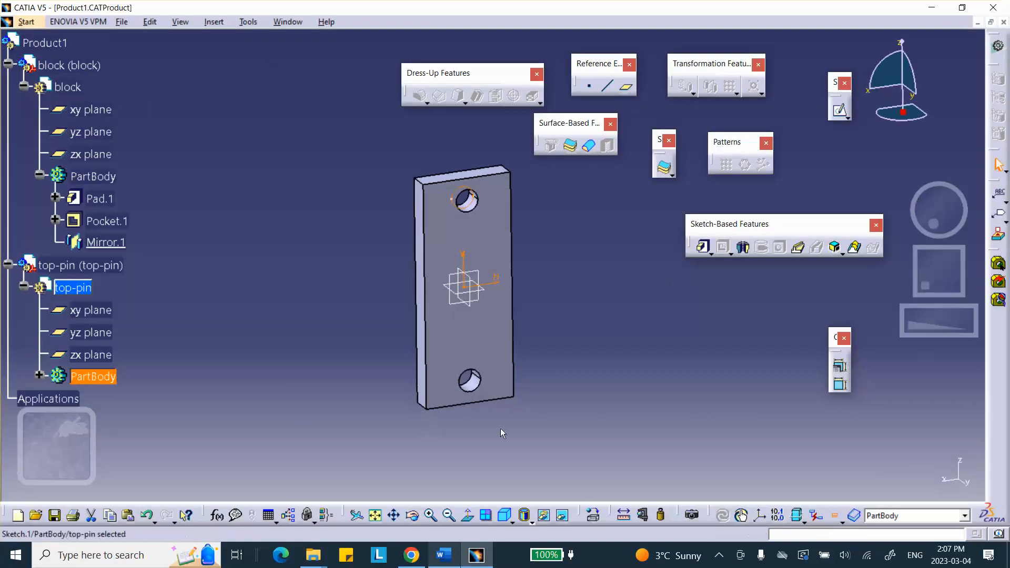
Step: Check the pin dimensions in the Word activity document, then pad the projected circle 1.5 in with mirrored extent in CATIA
{"action": "left_click", "coordinate": [442, 556]}
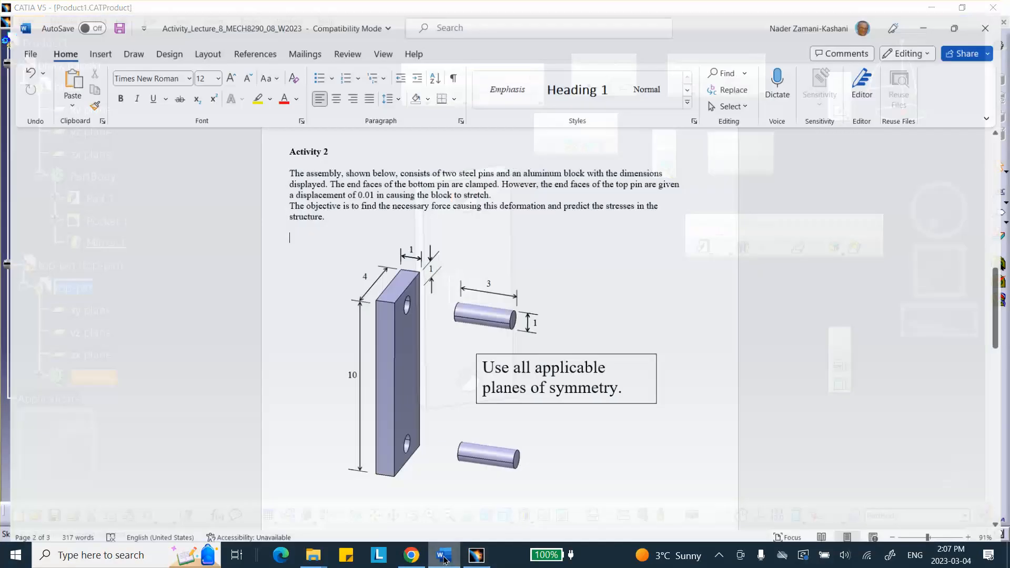
{"action": "left_click", "coordinate": [444, 556]}
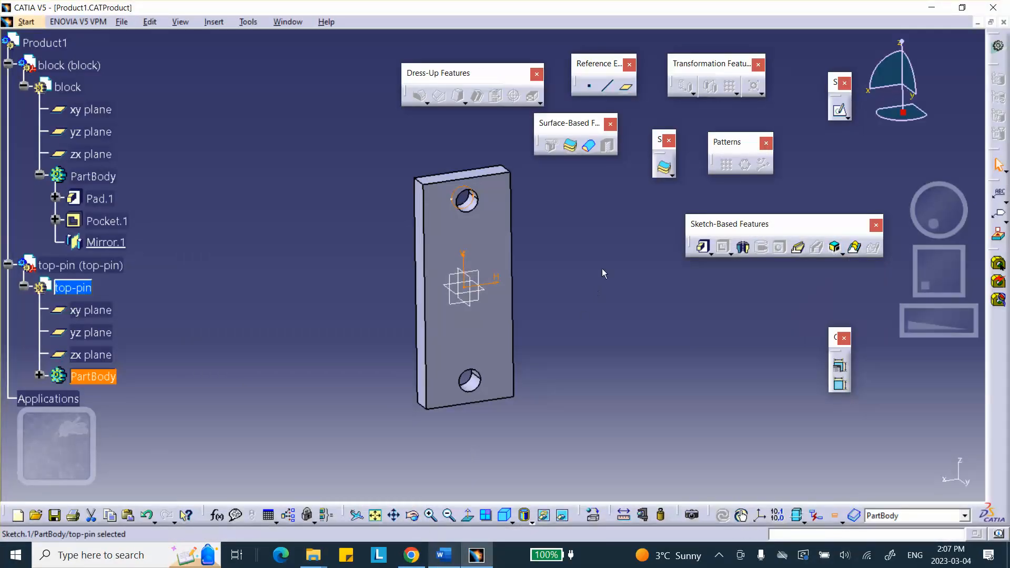
{"action": "left_click", "coordinate": [703, 247]}
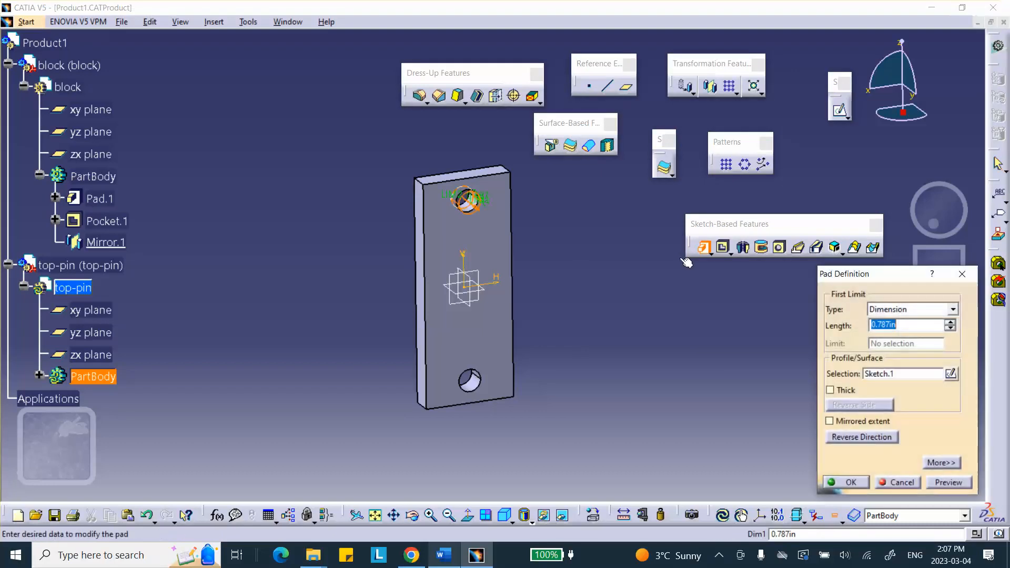
{"action": "left_click", "coordinate": [830, 421]}
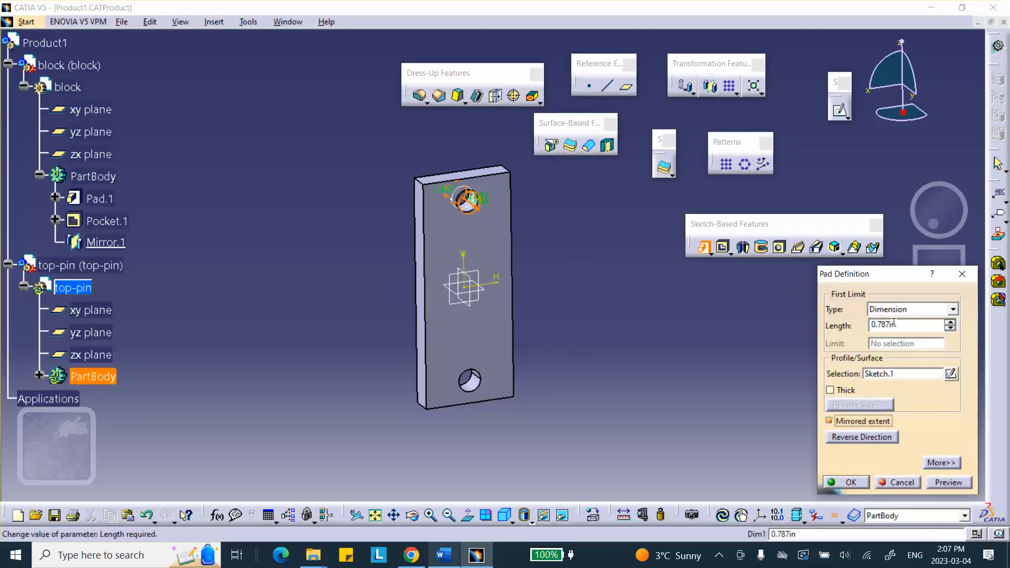
{"action": "type", "text": "1"}
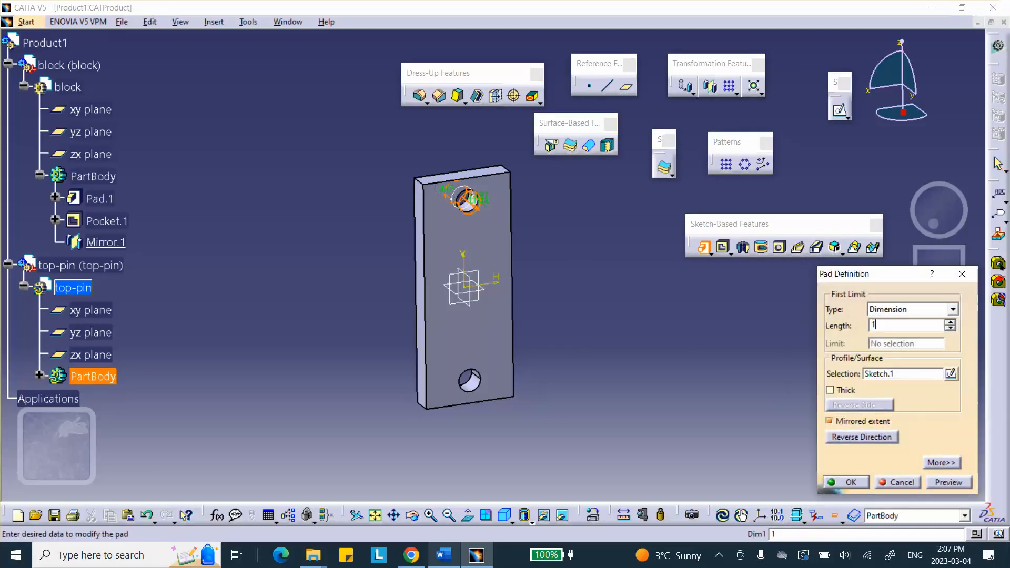
{"action": "type", "text": ",5"}
{"action": "key", "text": "BackSpace"}
{"action": "type", "text": ".5"}
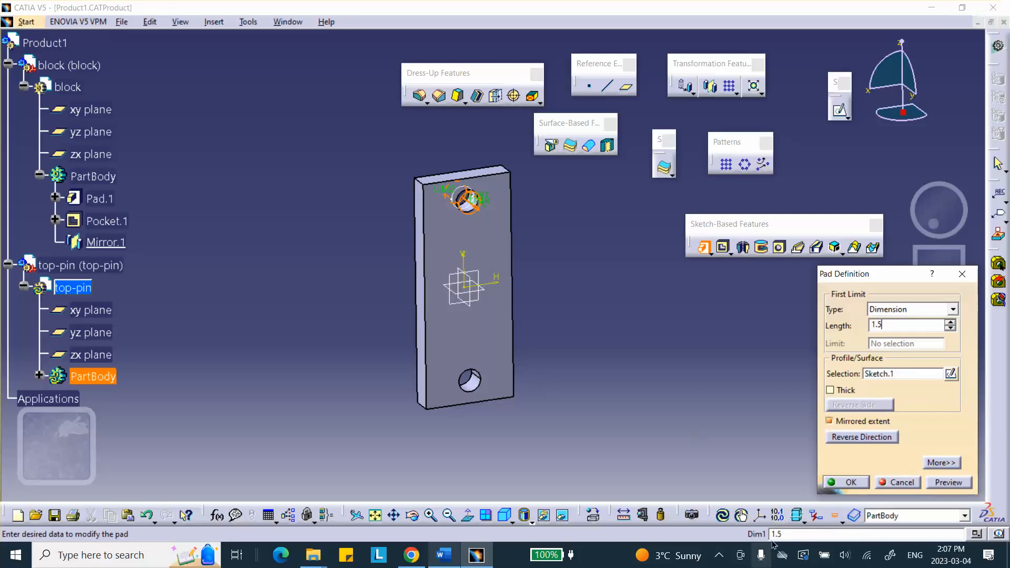
{"action": "left_click", "coordinate": [847, 482]}
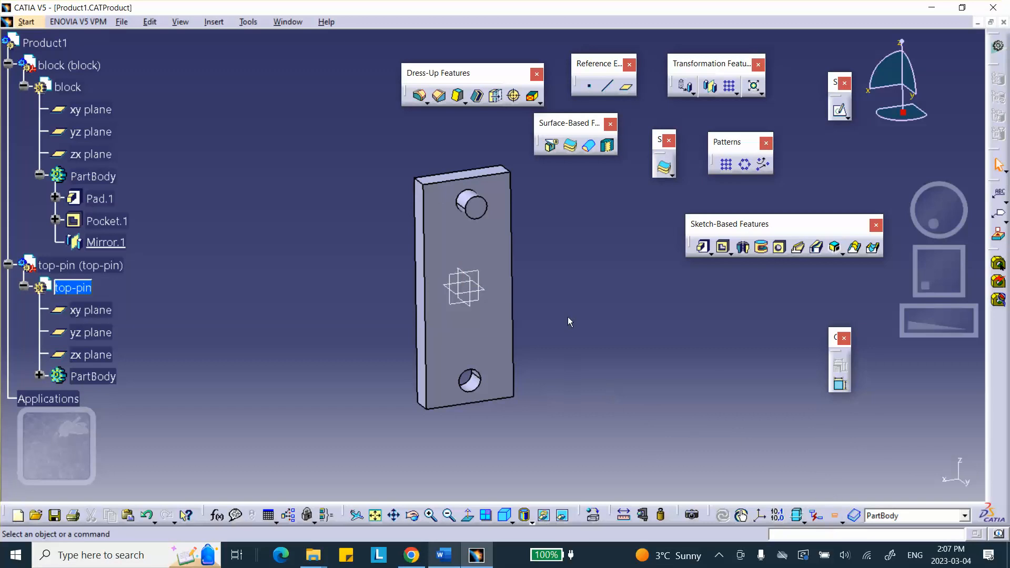
Step: Activate Product1, insert another new part using the assembly's origin point, and expand it in the tree
{"action": "middle_click_drag", "start_coordinate": [568, 319], "coordinate": [714, 272]}
{"action": "middle_click_drag", "start_coordinate": [537, 383], "coordinate": [517, 395]}
{"action": "scroll", "coordinate": [117, 182], "scroll_direction": "up", "scroll_amount": 3}
{"action": "double_click", "coordinate": [56, 184]}
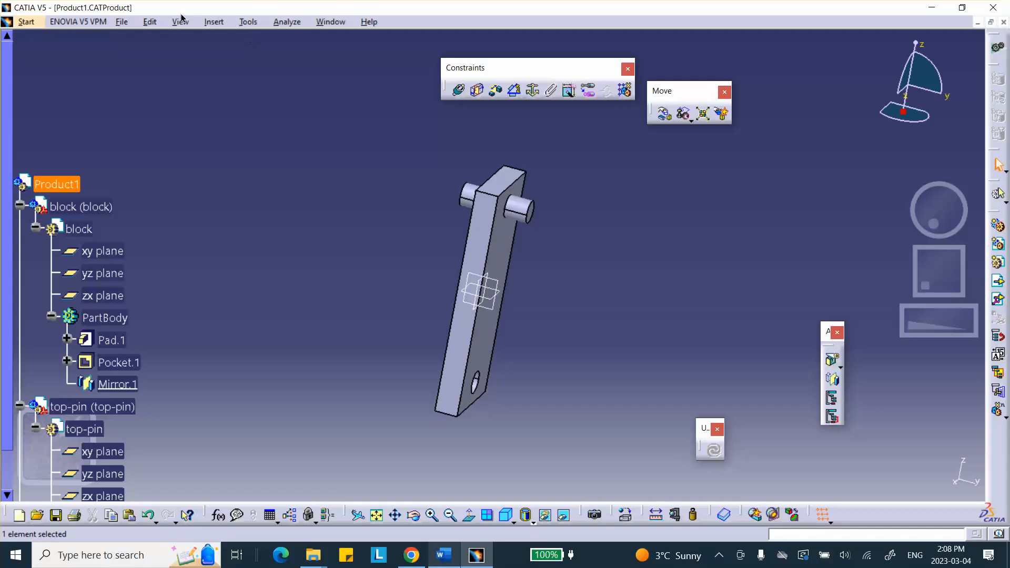
{"action": "left_click", "coordinate": [214, 22]}
{"action": "left_click", "coordinate": [232, 239]}
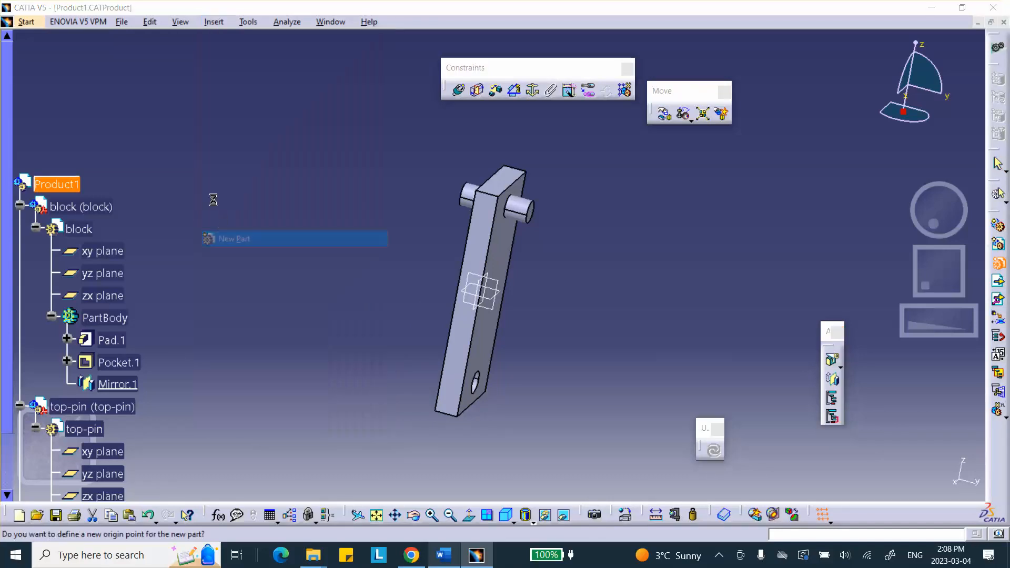
{"action": "left_click", "coordinate": [620, 325]}
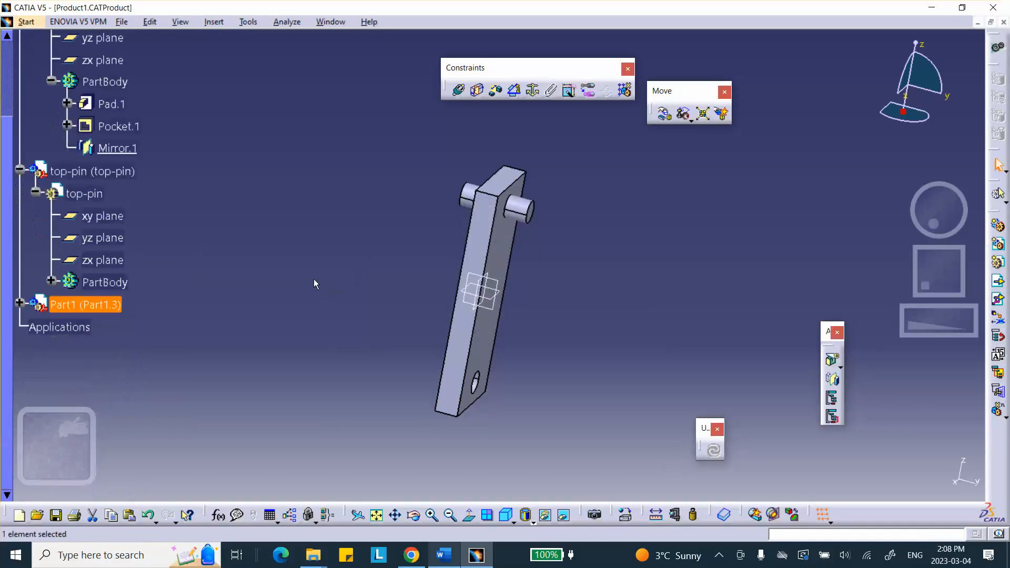
{"action": "left_click", "coordinate": [20, 304]}
Step: Set the instance name and part number of the second pin's new part to bottom-pin
{"action": "right_click", "coordinate": [87, 307]}
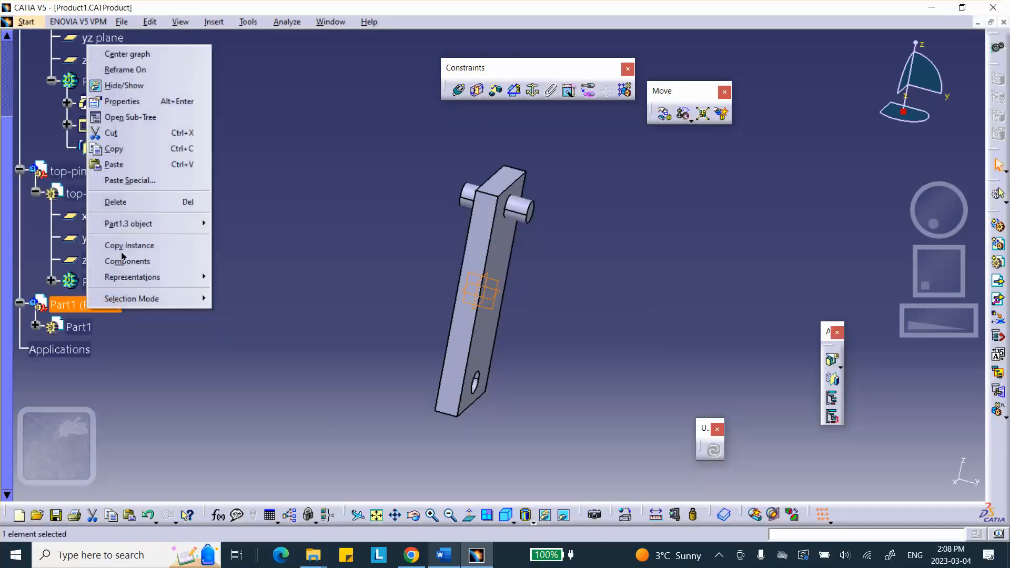
{"action": "left_click", "coordinate": [138, 111]}
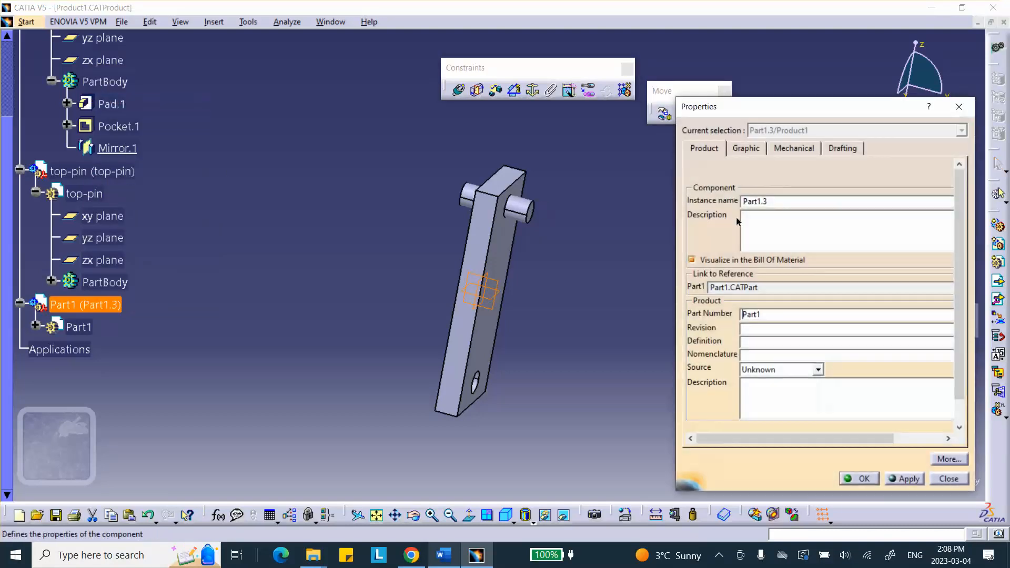
{"action": "left_click_drag", "start_coordinate": [802, 200], "coordinate": [685, 183]}
{"action": "type", "text": "bottom-pin"}
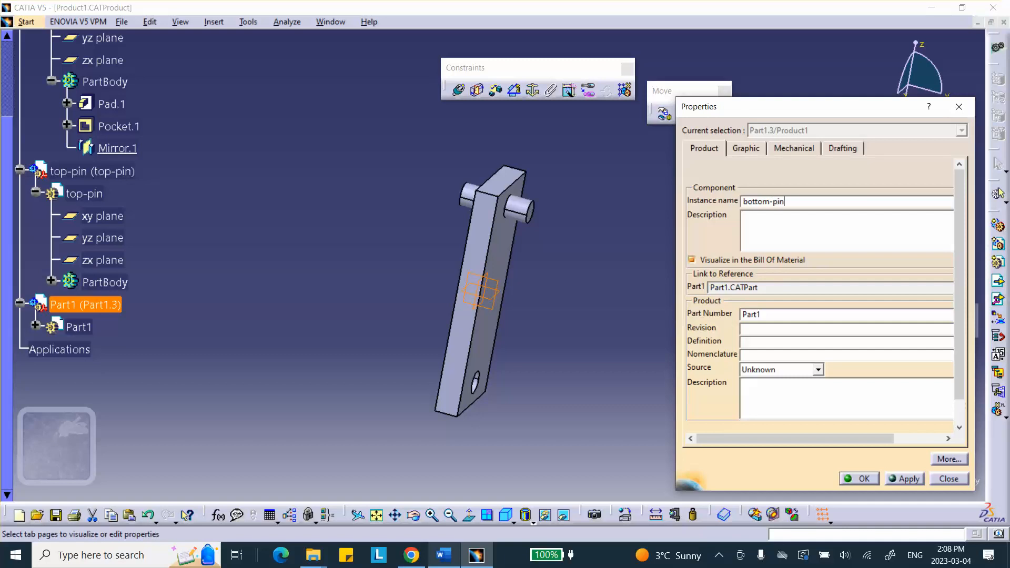
{"action": "double_click", "coordinate": [751, 315]}
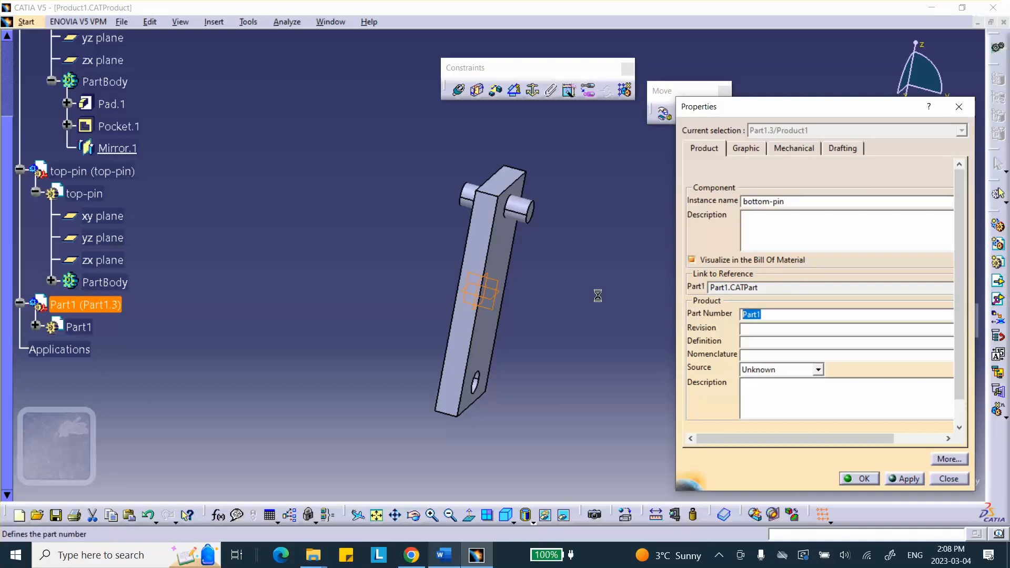
{"action": "type", "text": "bottom-pin"}
{"action": "left_click", "coordinate": [854, 478]}
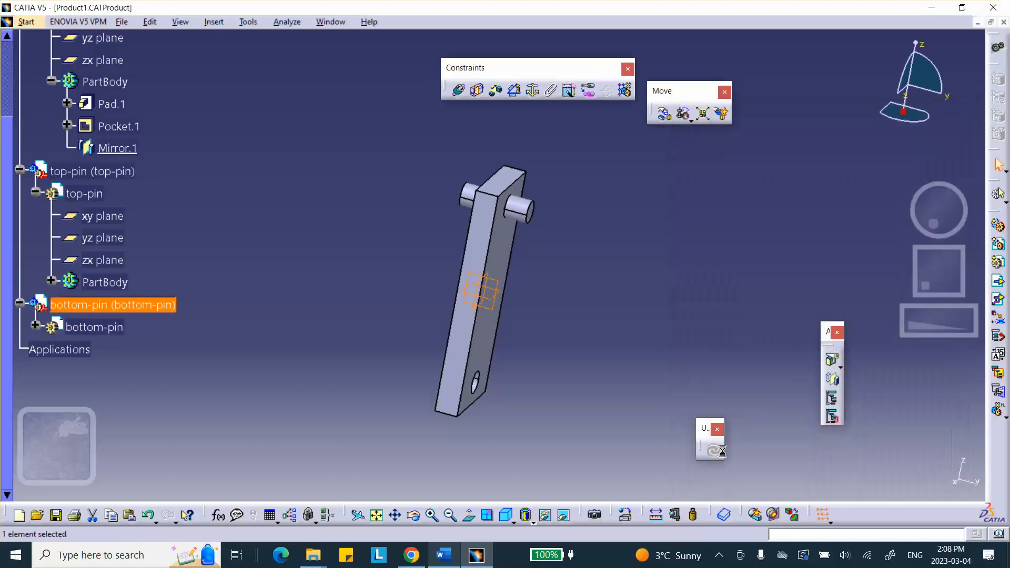
Step: In the bottom-pin part, create a sketch on the zx plane containing the projected edge of the block's lower hole
{"action": "double_click", "coordinate": [93, 327]}
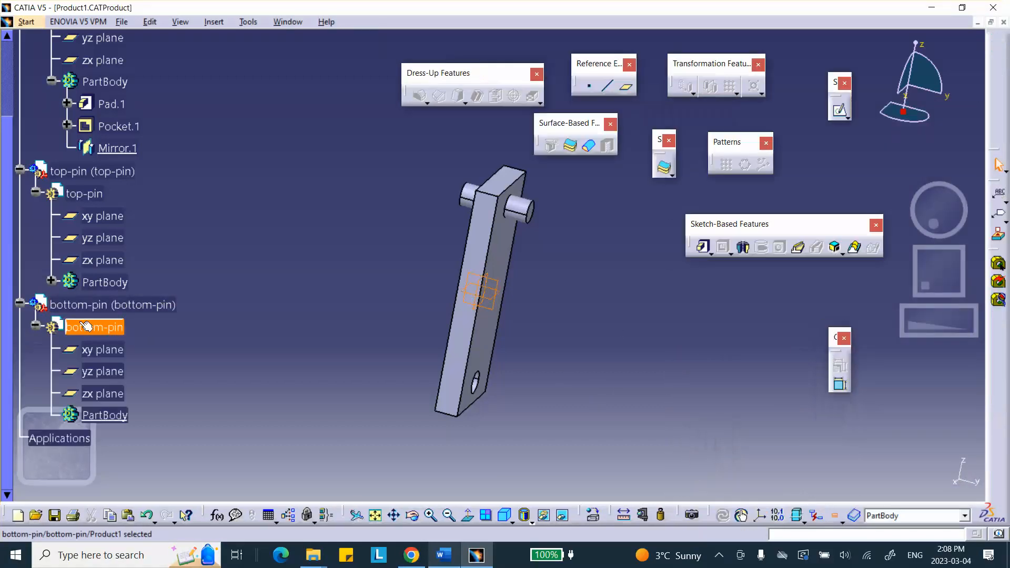
{"action": "left_click", "coordinate": [696, 281]}
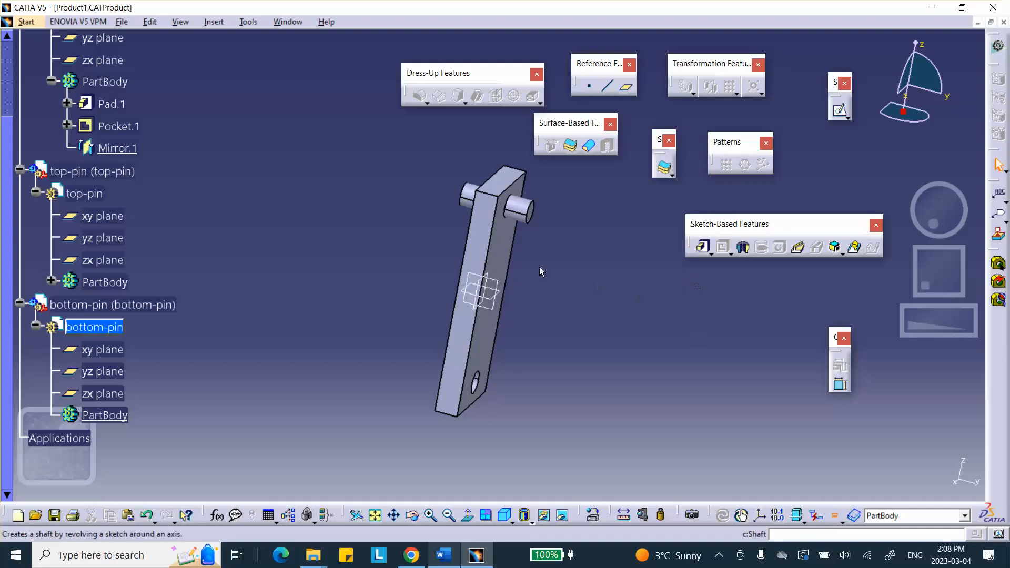
{"action": "left_click", "coordinate": [477, 289]}
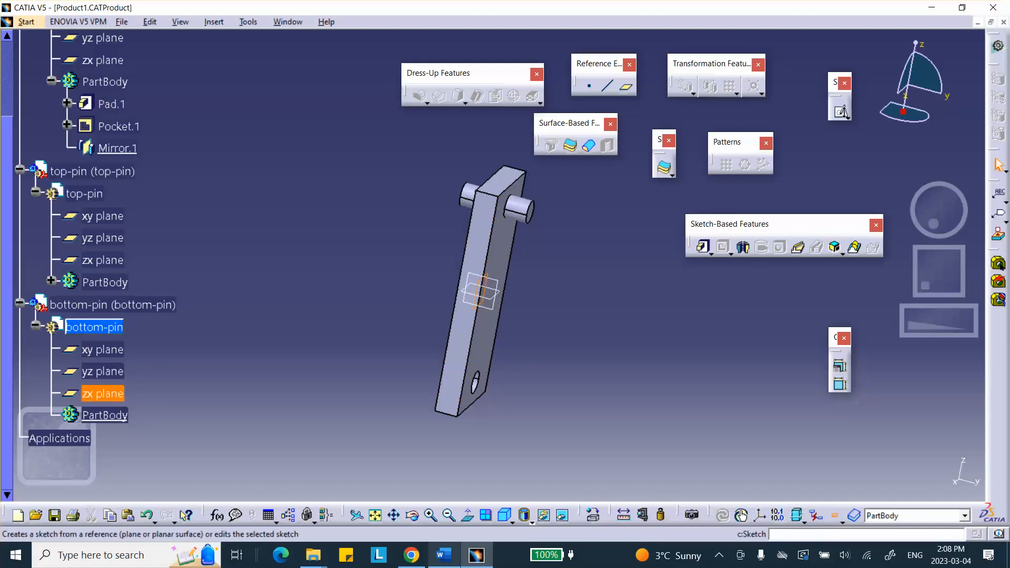
{"action": "left_click", "coordinate": [840, 110]}
{"action": "mouse_move", "coordinate": [591, 266]}
{"action": "middle_mouse_down"}
{"action": "mouse_move", "coordinate": [468, 279]}
{"action": "mouse_move", "coordinate": [431, 263]}
{"action": "middle_mouse_up"}
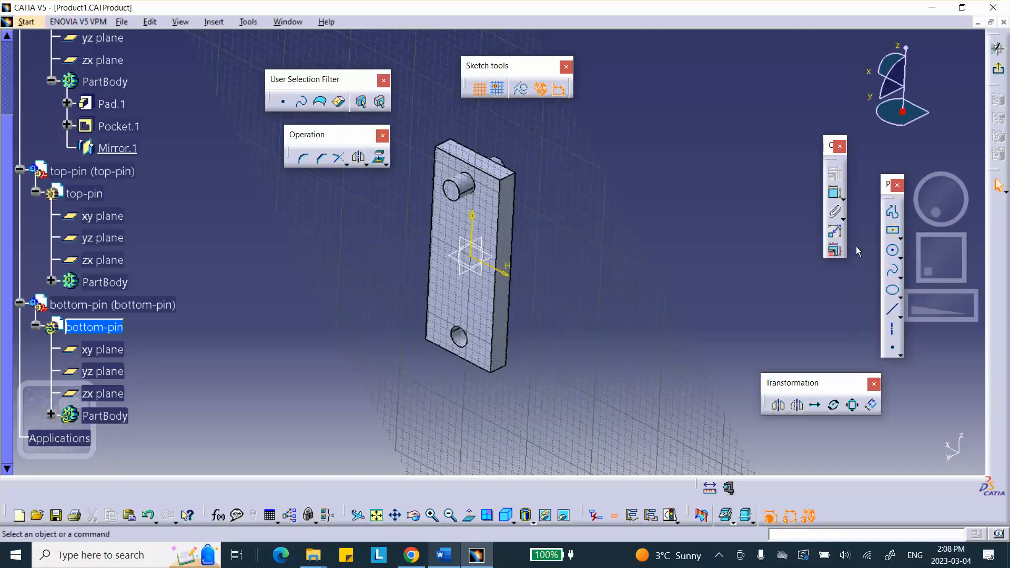
{"action": "left_click", "coordinate": [381, 155]}
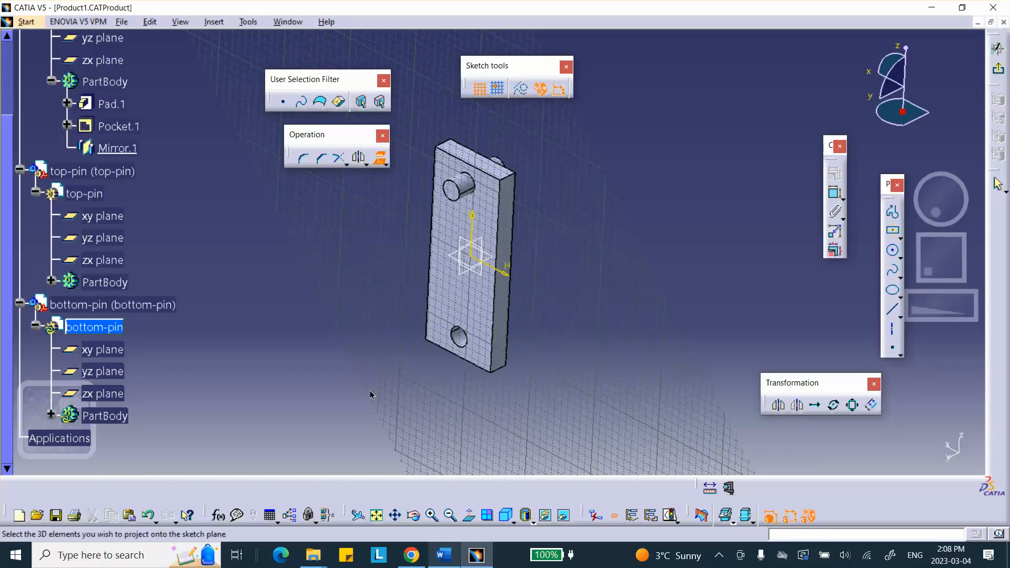
{"action": "left_click", "coordinate": [472, 347]}
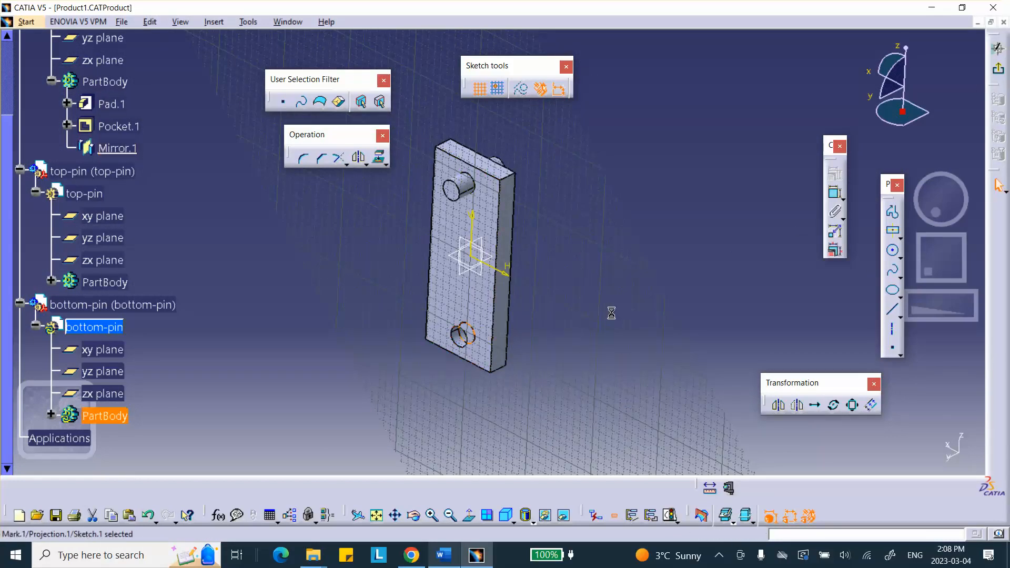
{"action": "left_click", "coordinate": [995, 76]}
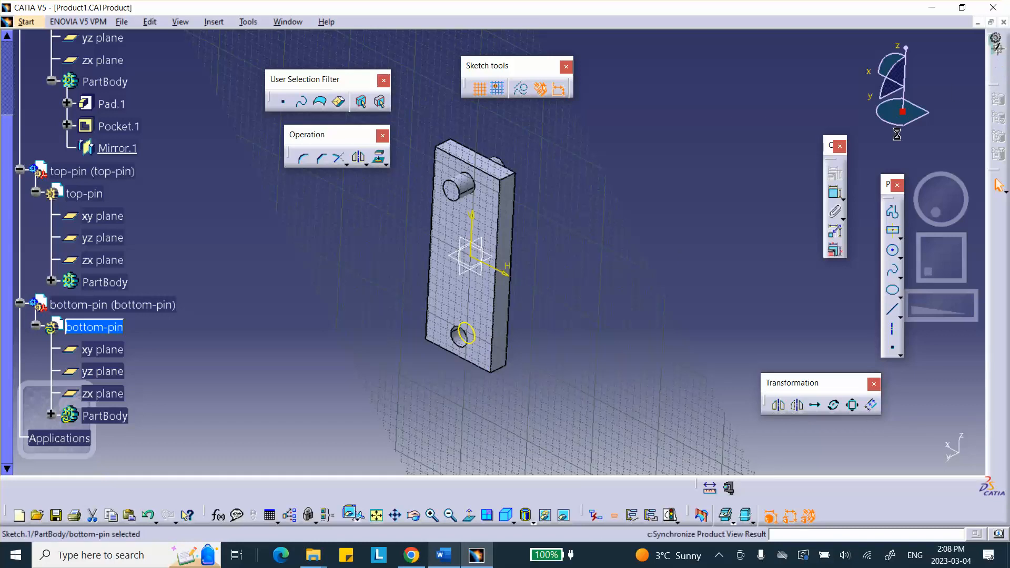
Step: Pad the bottom pin's projected circle with a length of 1.5 in and mirrored extent
{"action": "left_click", "coordinate": [703, 247]}
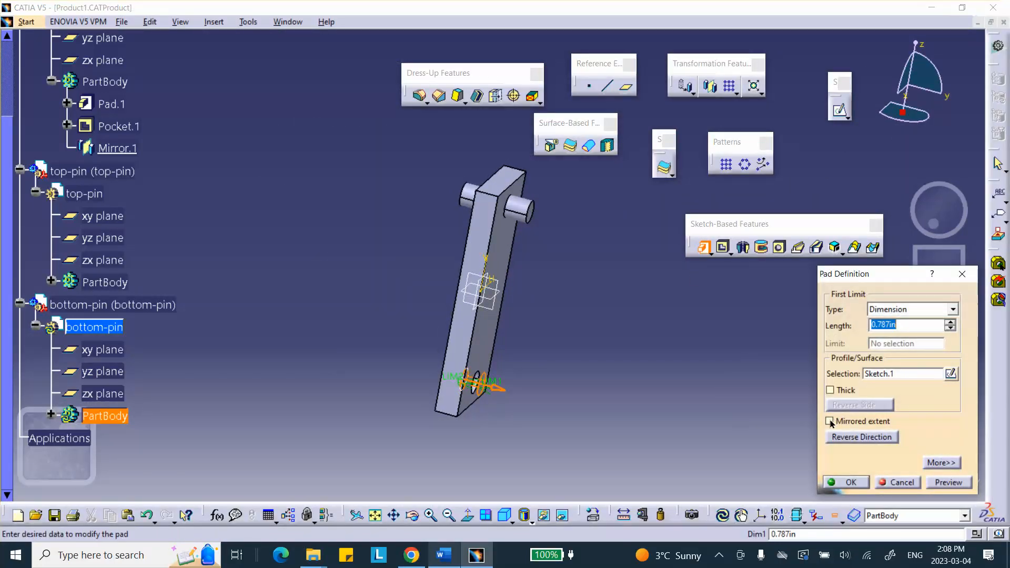
{"action": "left_click", "coordinate": [830, 421]}
{"action": "type", "text": "1.5"}
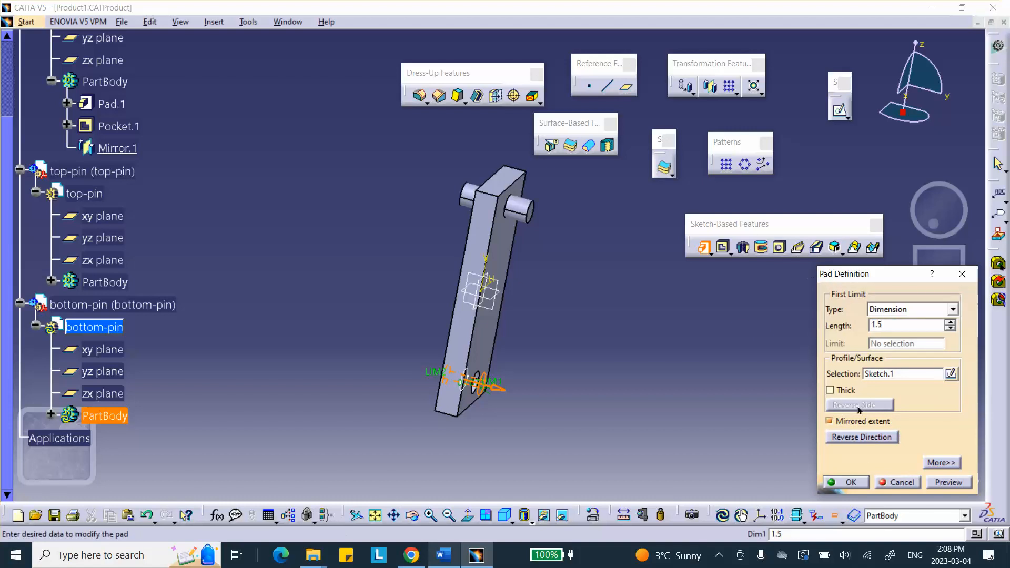
{"action": "left_click", "coordinate": [845, 482]}
{"action": "middle_click_drag", "start_coordinate": [656, 332], "coordinate": [418, 284]}
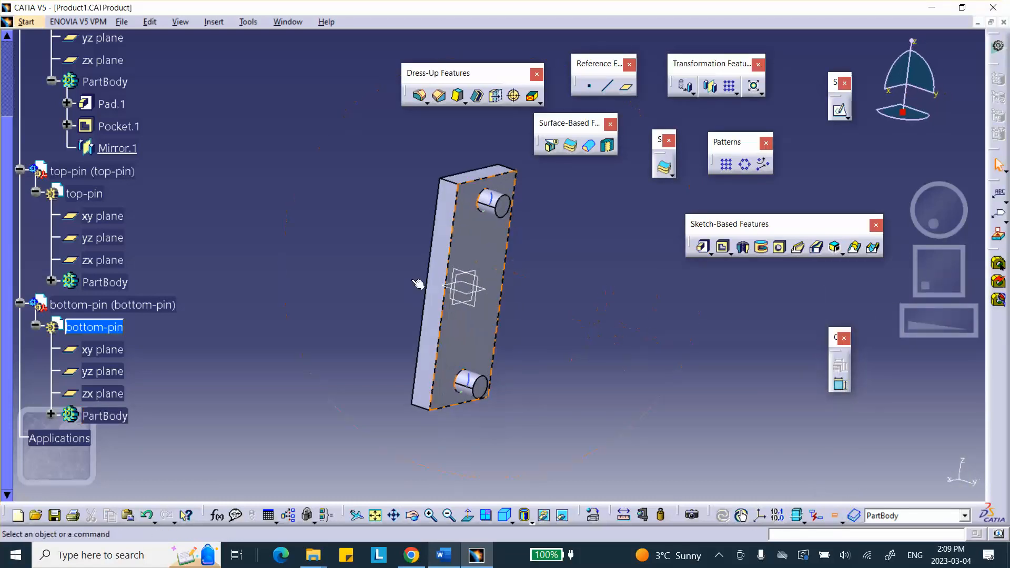
Step: Activate Product1 and apply the Steel material from the Metal family to the whole product
{"action": "double_click", "coordinate": [55, 137]}
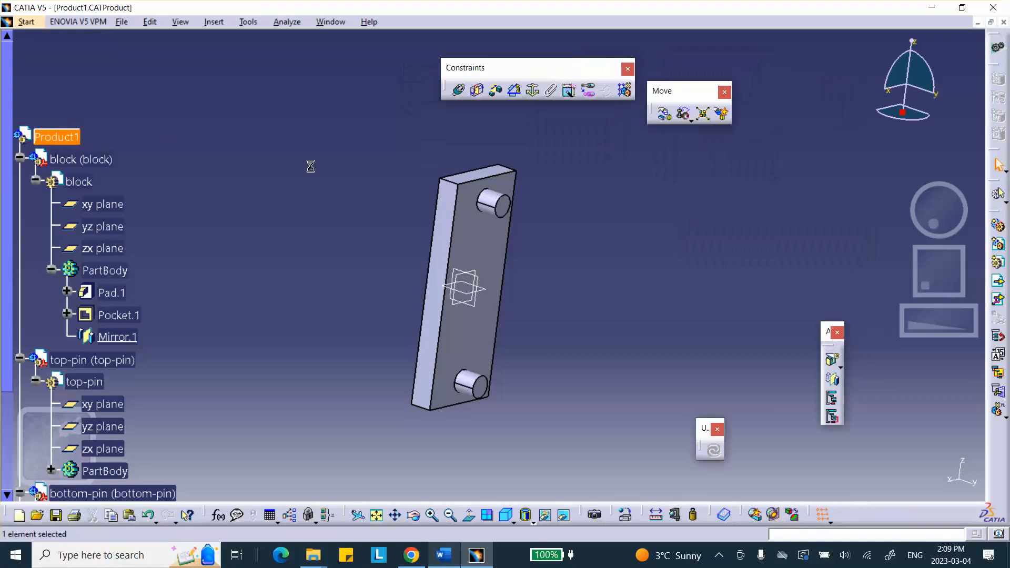
{"action": "left_click", "coordinate": [624, 515]}
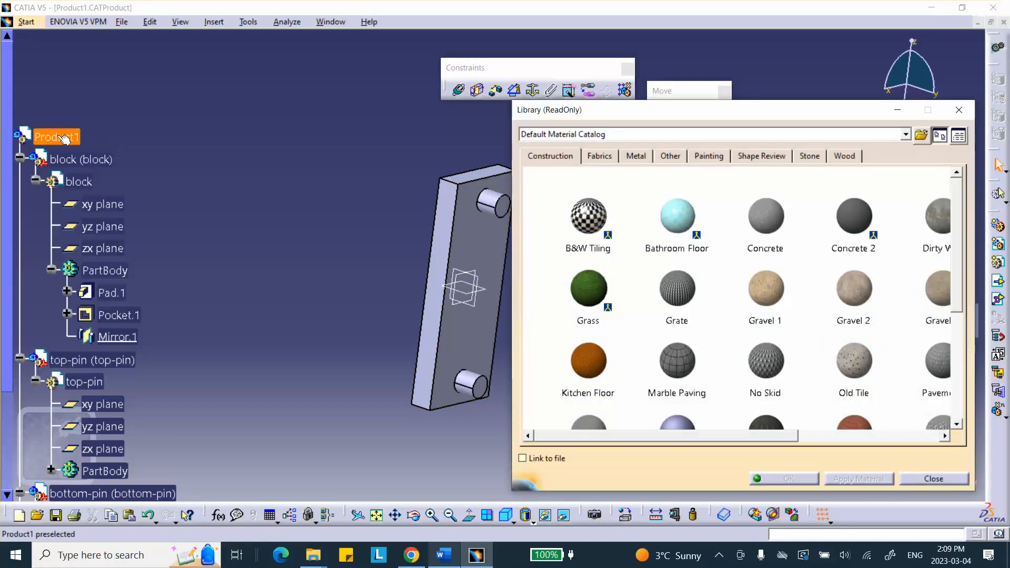
{"action": "left_click", "coordinate": [64, 138]}
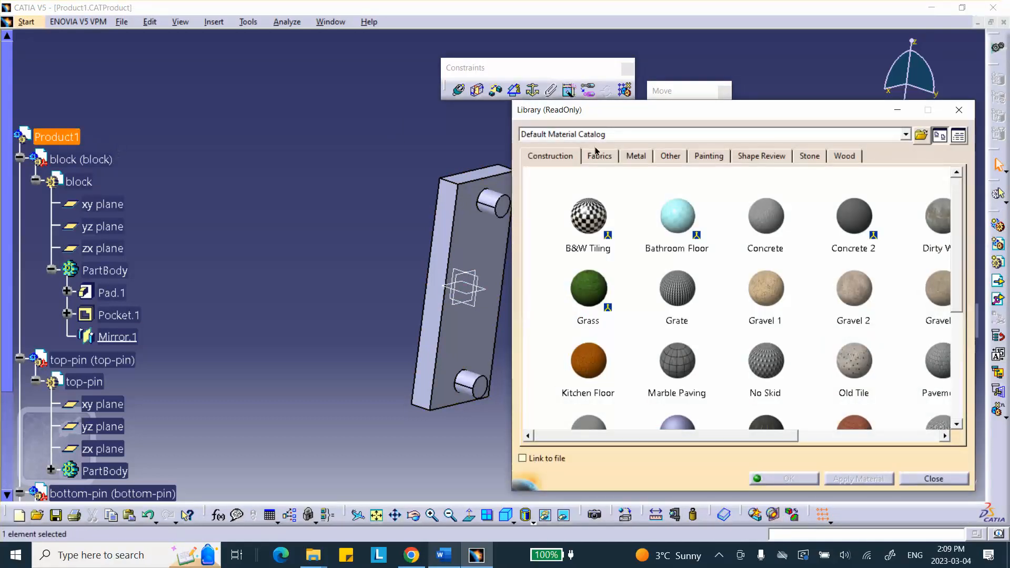
{"action": "left_click", "coordinate": [635, 154]}
{"action": "scroll", "coordinate": [634, 247], "scroll_direction": "down", "scroll_amount": 3}
{"action": "left_click", "coordinate": [574, 285]}
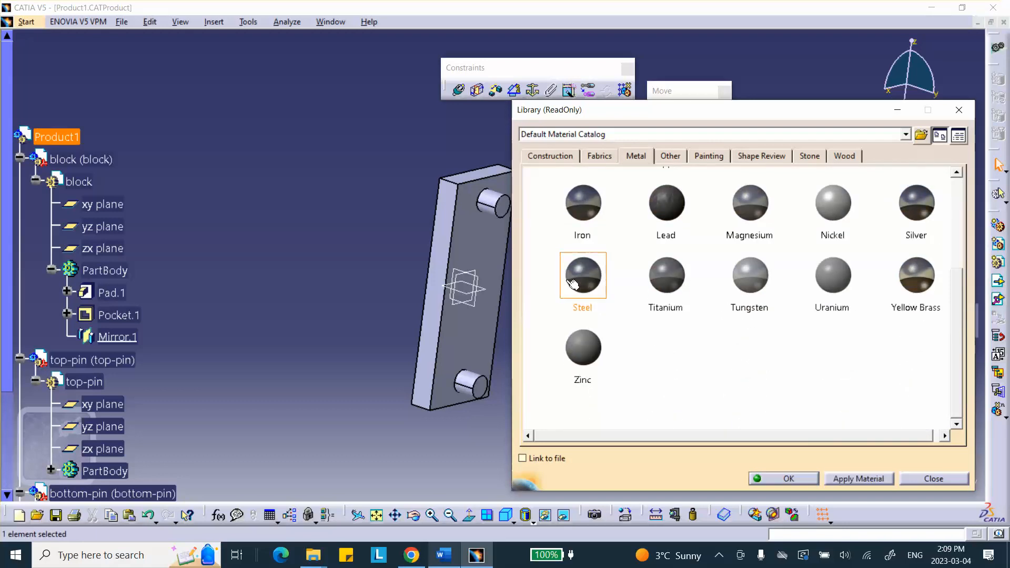
{"action": "left_click", "coordinate": [790, 479]}
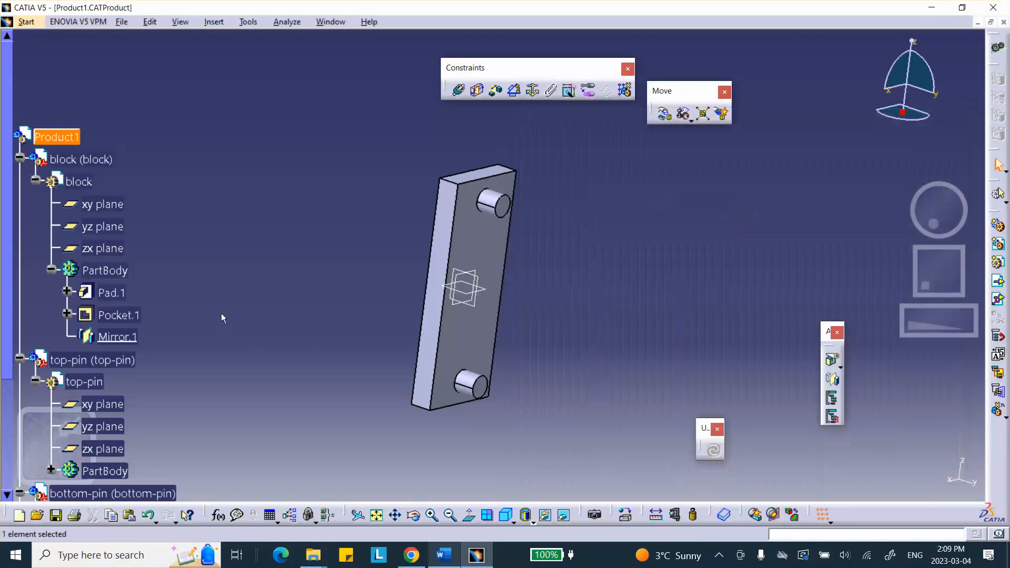
{"action": "scroll", "coordinate": [202, 269], "scroll_direction": "down", "scroll_amount": 5}
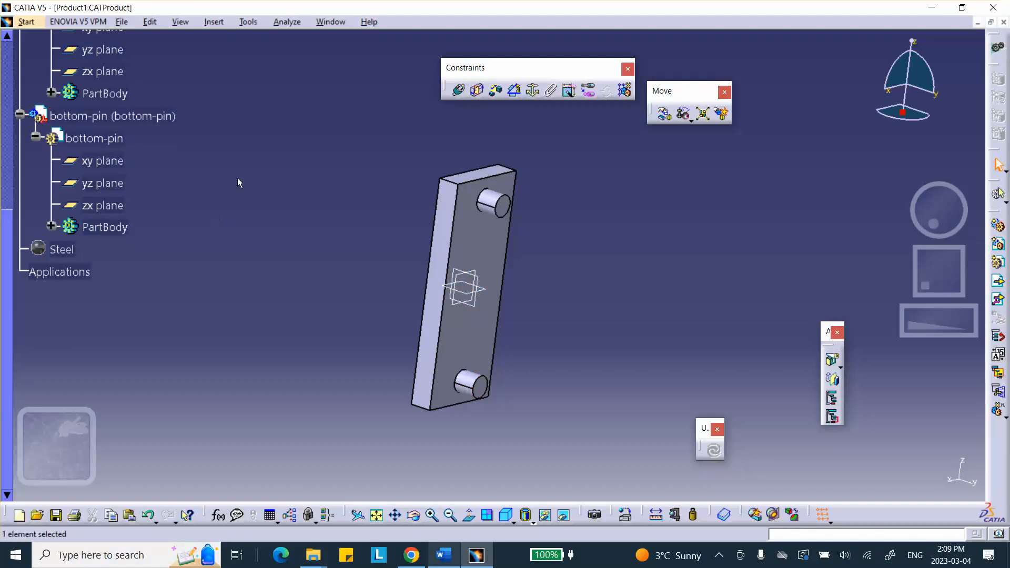
{"action": "middle_click_drag", "start_coordinate": [226, 197], "coordinate": [305, 242]}
{"action": "middle_click_drag", "start_coordinate": [368, 236], "coordinate": [428, 277]}
{"action": "middle_click_drag", "start_coordinate": [586, 189], "coordinate": [312, 178]}
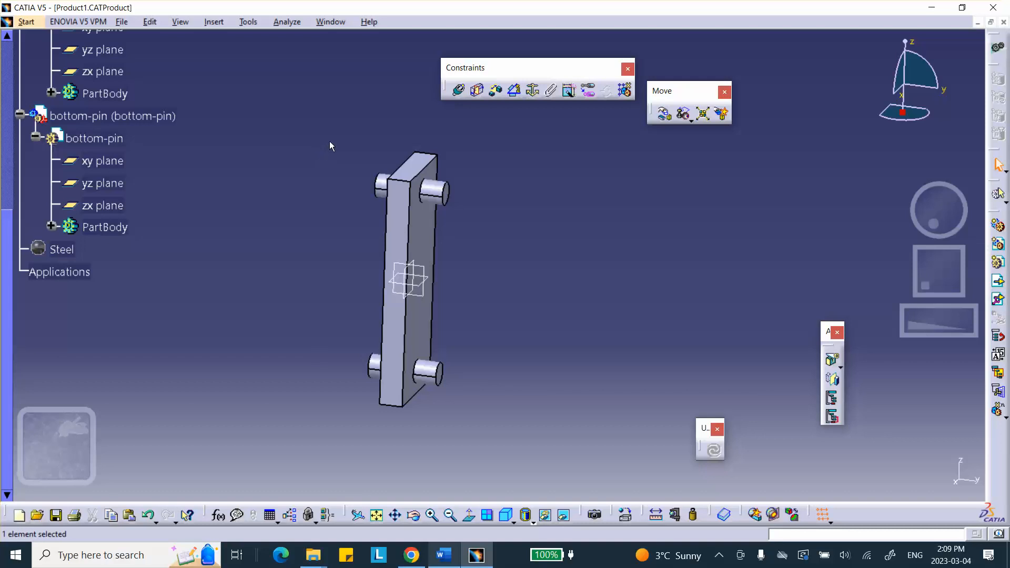
{"action": "left_click_drag", "start_coordinate": [318, 139], "coordinate": [357, 278]}
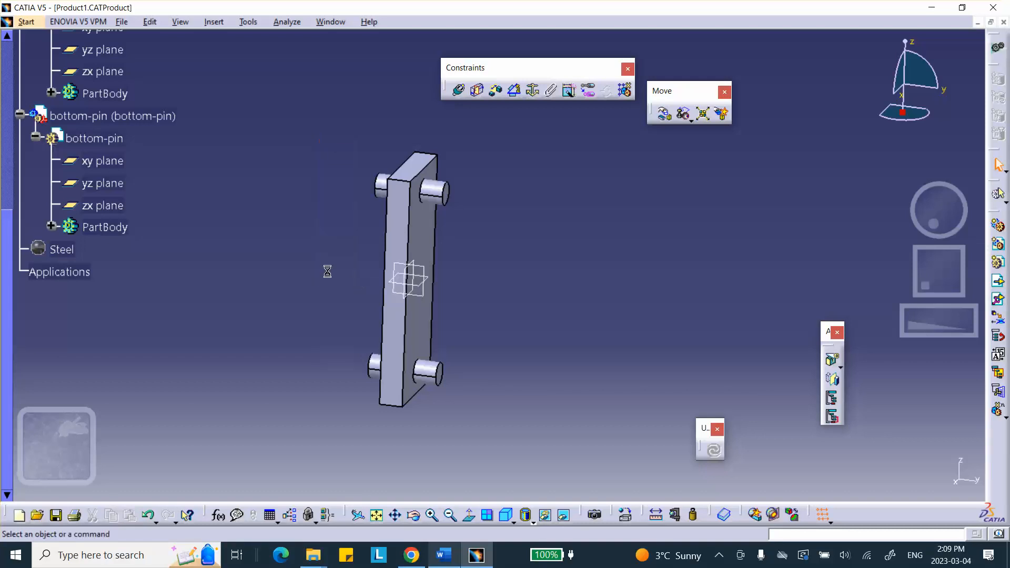
{"action": "mouse_move", "coordinate": [311, 167]}
{"action": "middle_mouse_down"}
{"action": "mouse_move", "coordinate": [305, 180]}
{"action": "mouse_move", "coordinate": [344, 159]}
{"action": "mouse_move", "coordinate": [330, 160]}
{"action": "middle_mouse_up"}
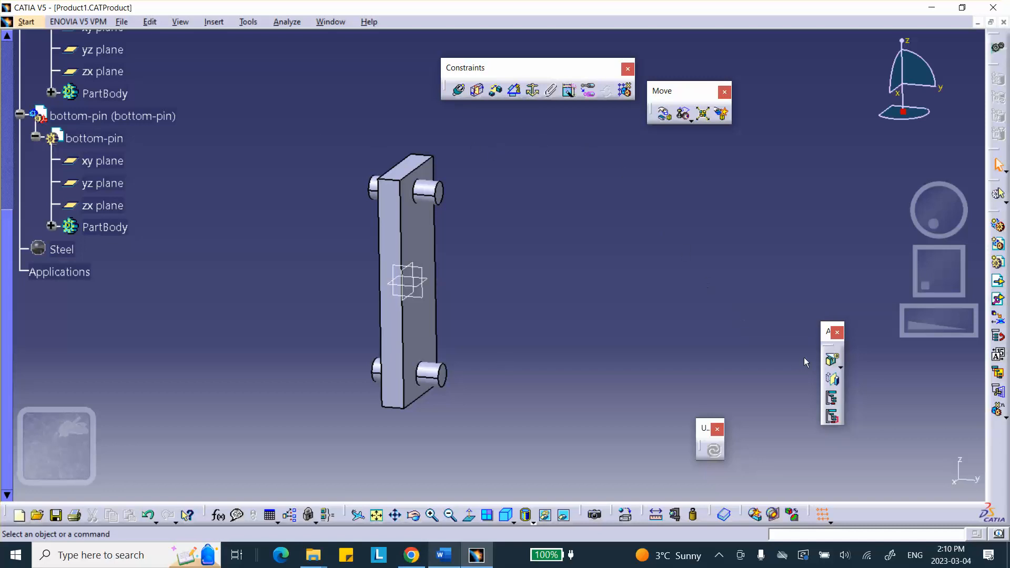
Step: Create an assembly split on the bottom-pin's zx plane that affects the block, top-pin and bottom-pin
{"action": "left_click_drag", "start_coordinate": [825, 332], "coordinate": [747, 192]}
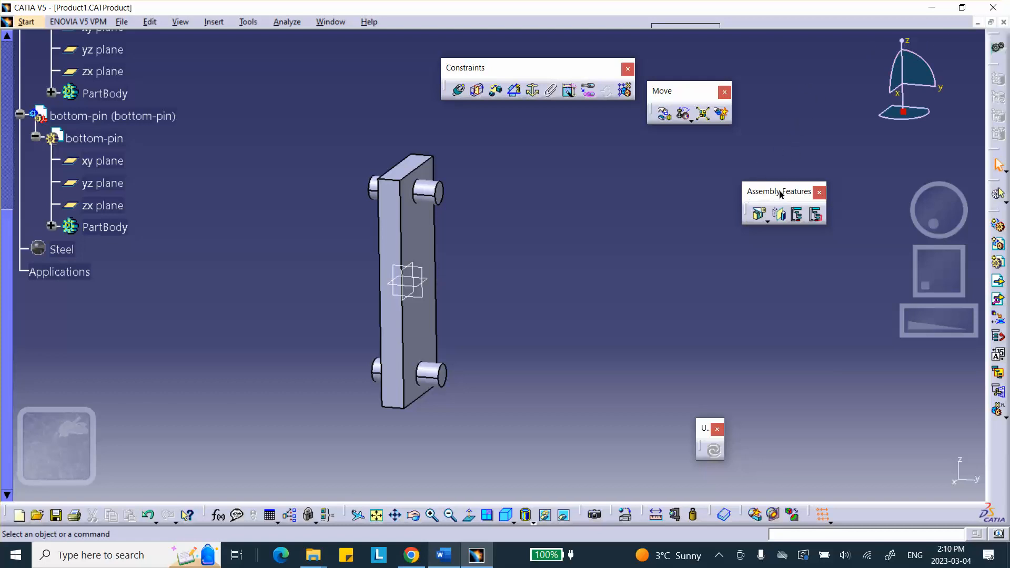
{"action": "left_click", "coordinate": [766, 221]}
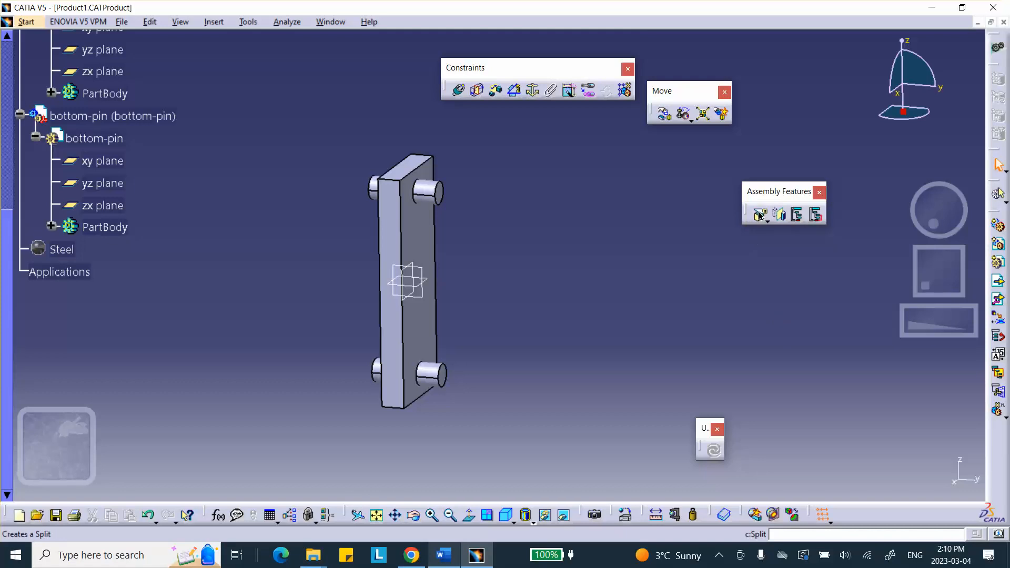
{"action": "left_click", "coordinate": [767, 221]}
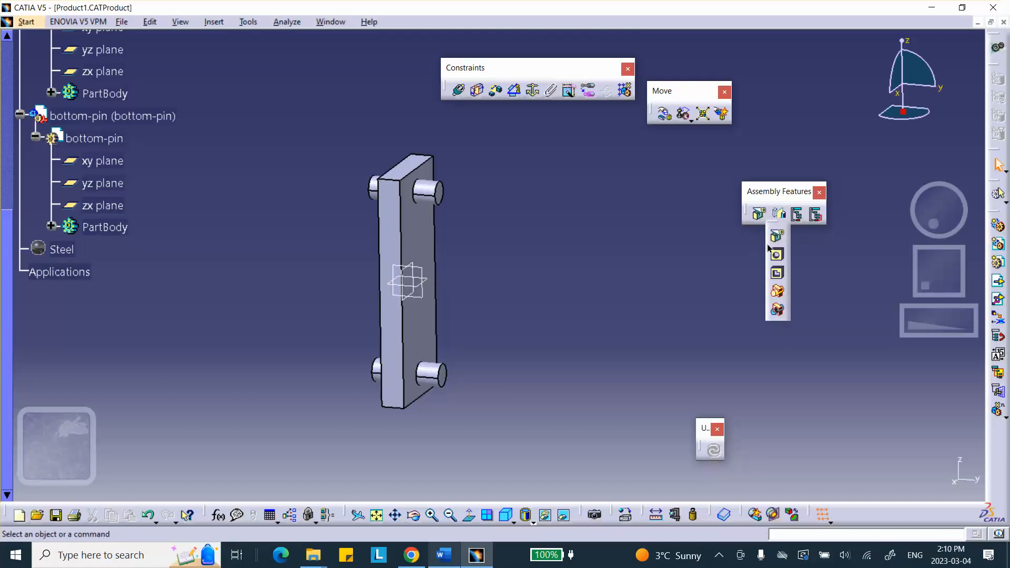
{"action": "left_click", "coordinate": [768, 219]}
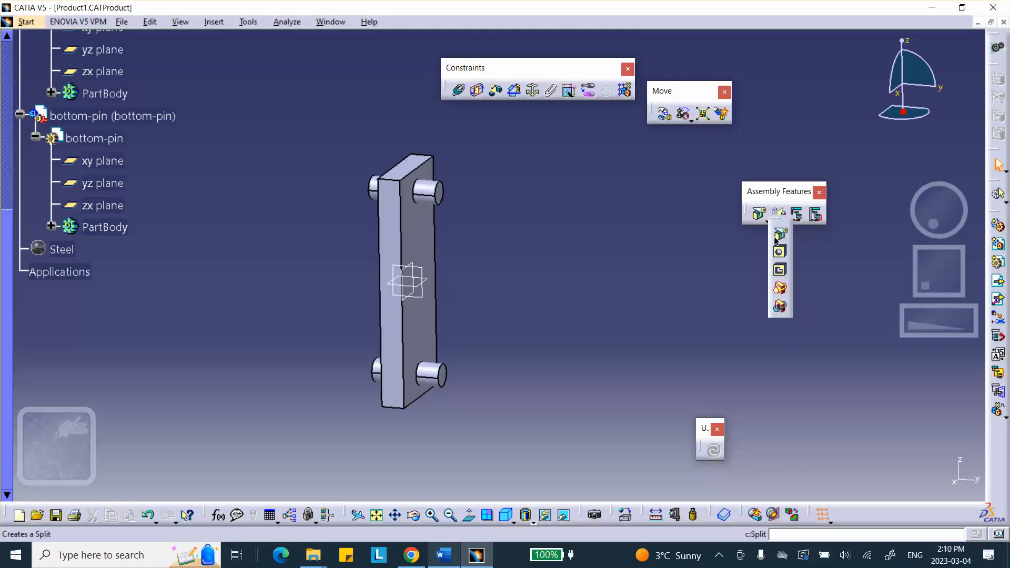
{"action": "left_click", "coordinate": [779, 234]}
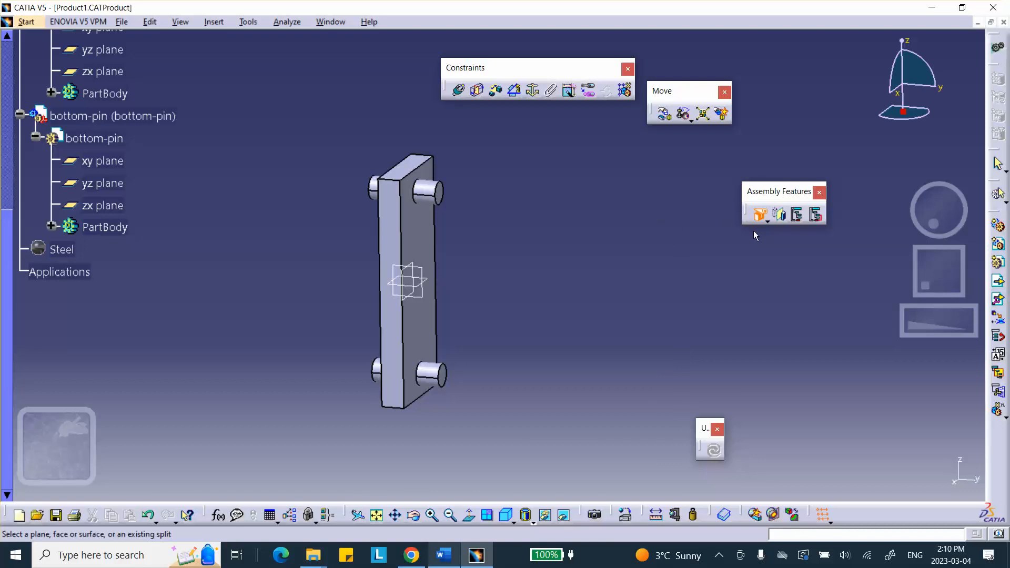
{"action": "scroll", "coordinate": [283, 179], "scroll_direction": "up", "scroll_amount": 6}
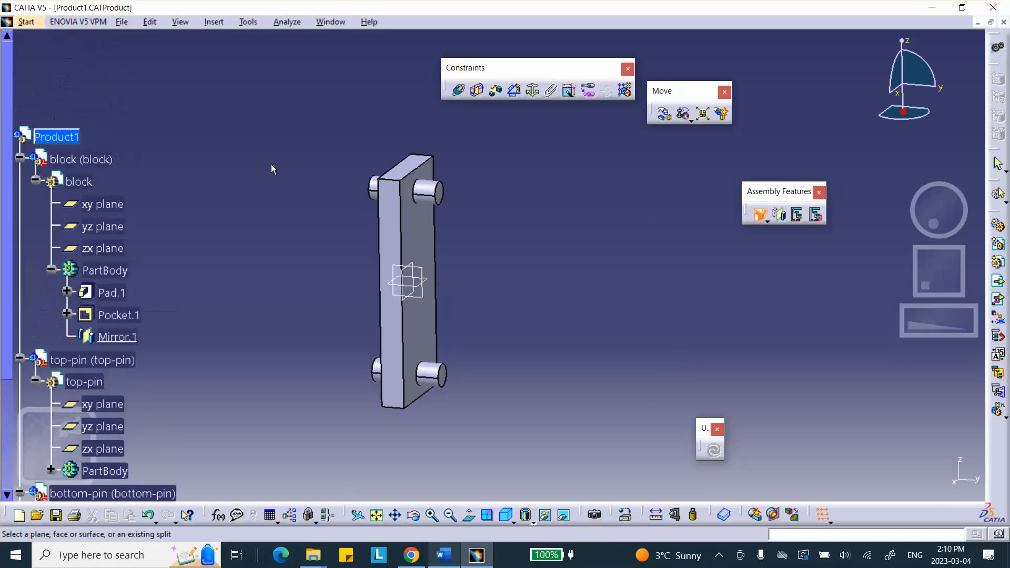
{"action": "scroll", "coordinate": [239, 114], "scroll_direction": "down", "scroll_amount": 6}
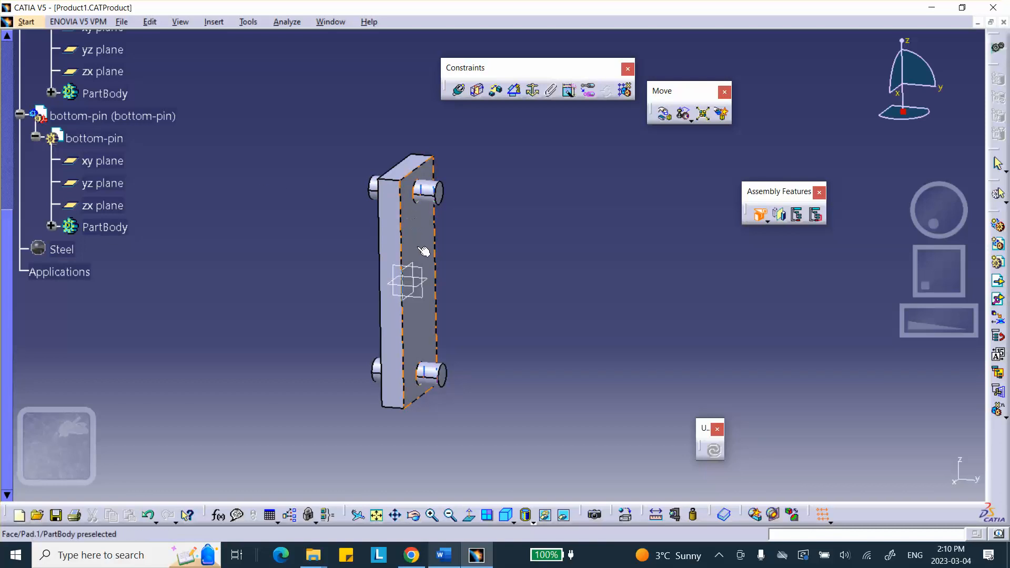
{"action": "left_click", "coordinate": [418, 268]}
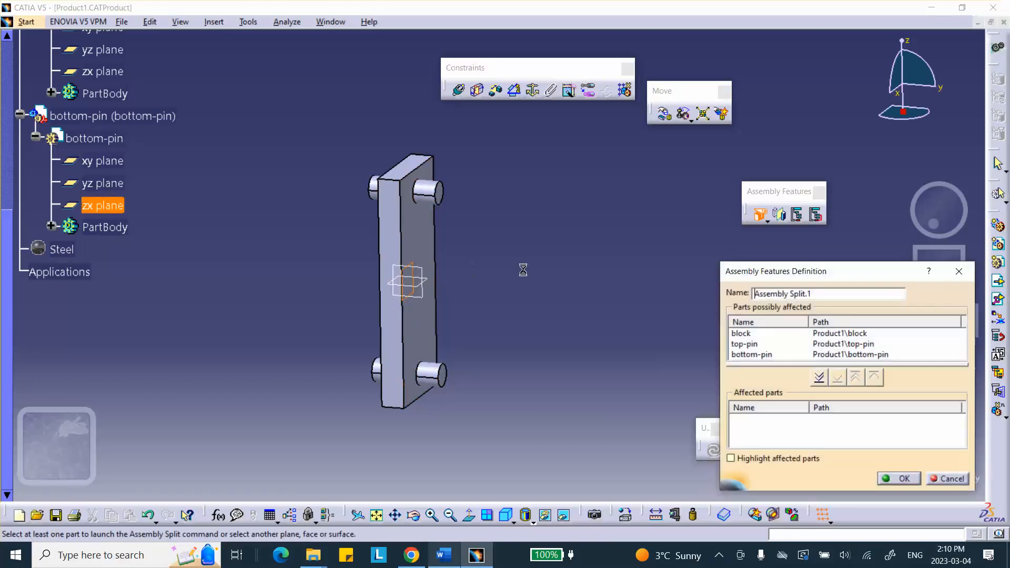
{"action": "left_click", "coordinate": [817, 377]}
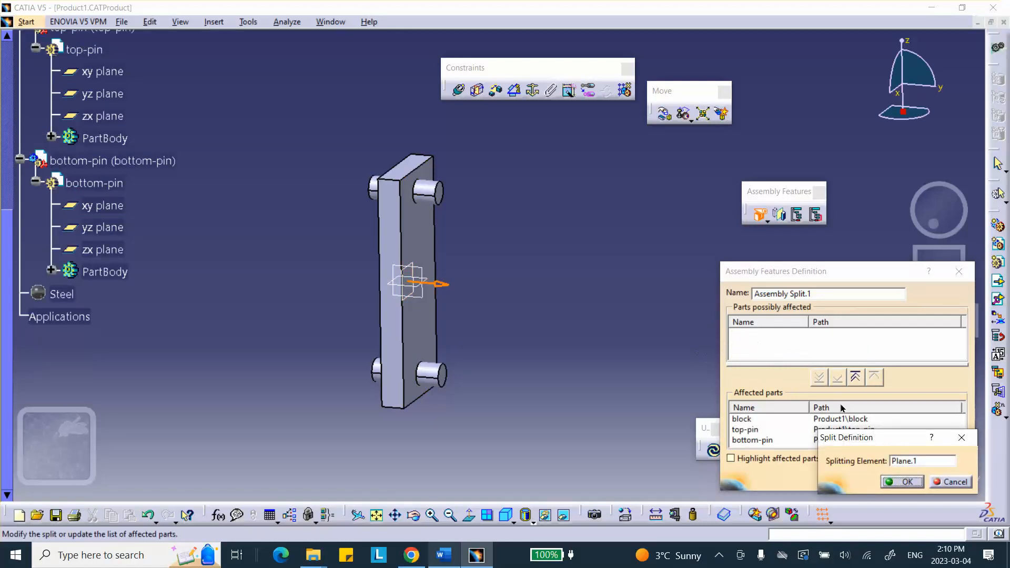
{"action": "left_click", "coordinate": [904, 482]}
{"action": "left_click", "coordinate": [889, 479]}
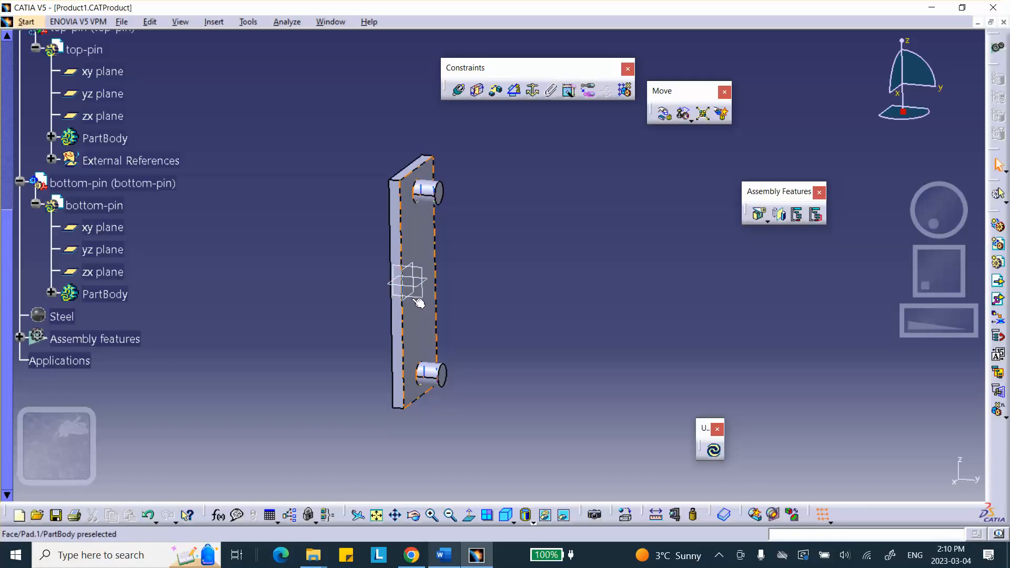
Step: Create a second assembly split on the bottom-pin's yz plane that affects the block, top-pin and bottom-pin
{"action": "middle_click_drag", "start_coordinate": [496, 295], "coordinate": [344, 262]}
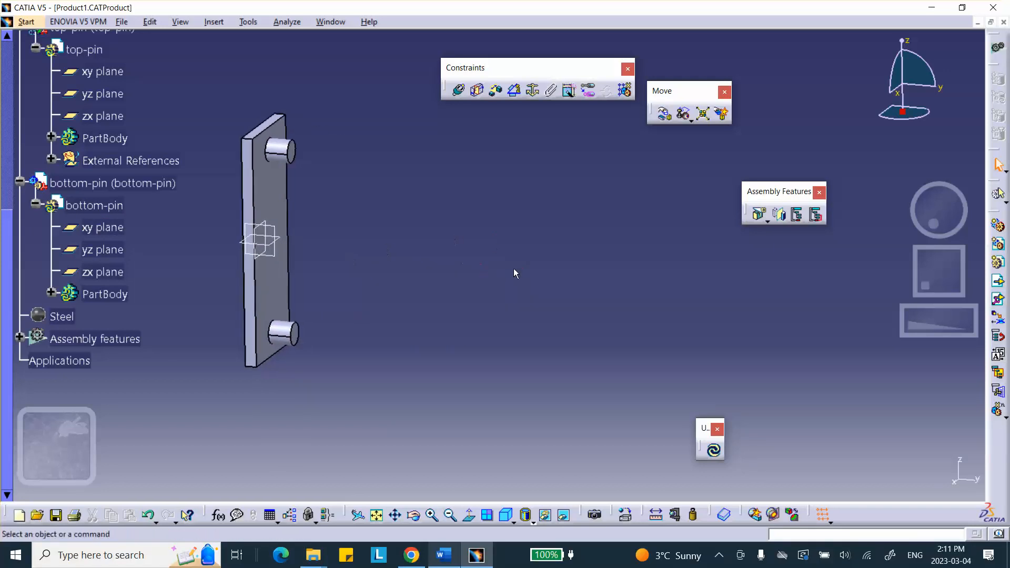
{"action": "middle_click_drag", "start_coordinate": [514, 269], "coordinate": [398, 244]}
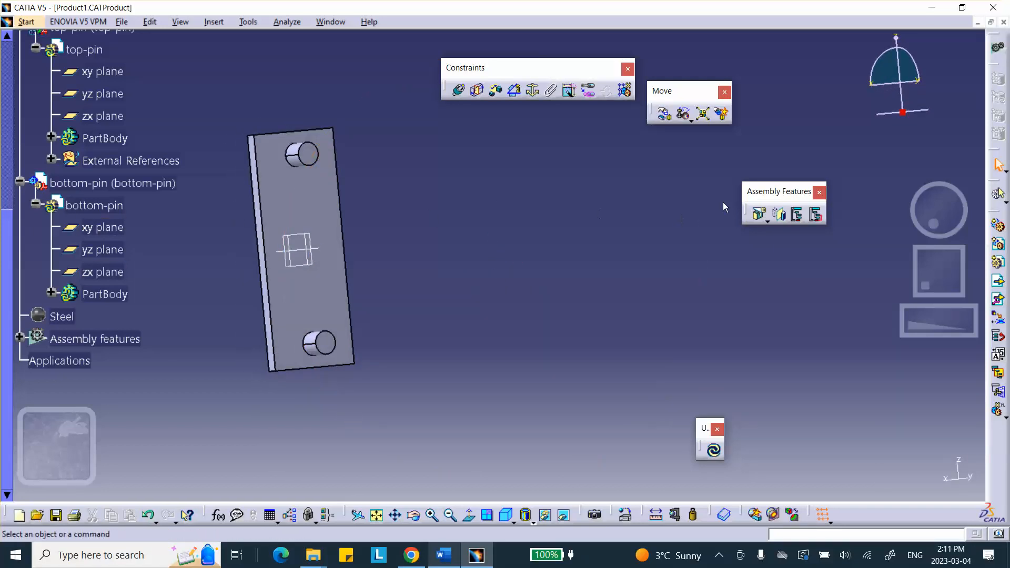
{"action": "left_click", "coordinate": [758, 214]}
{"action": "middle_click_drag", "start_coordinate": [362, 219], "coordinate": [409, 209]}
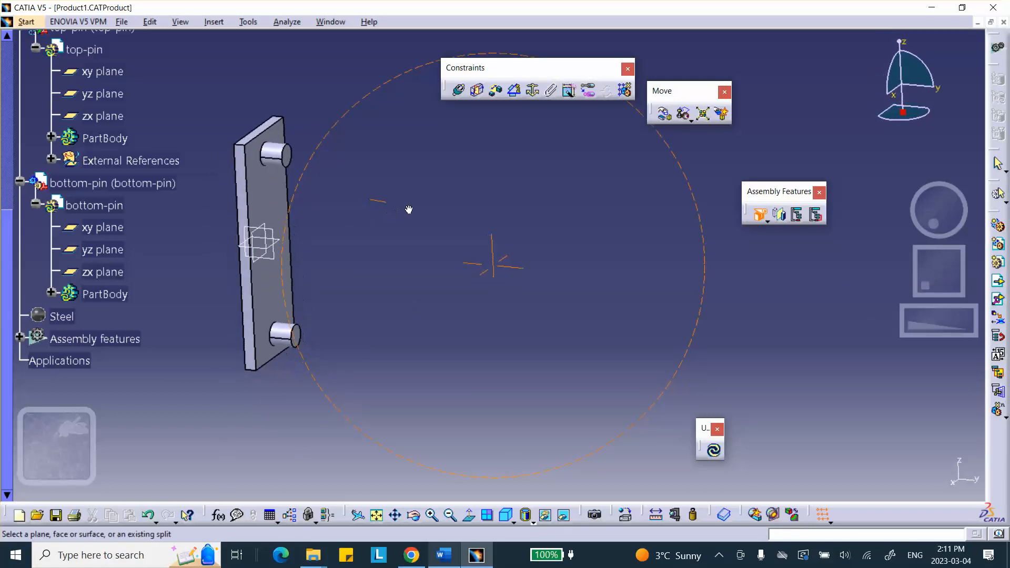
{"action": "left_click", "coordinate": [271, 252]}
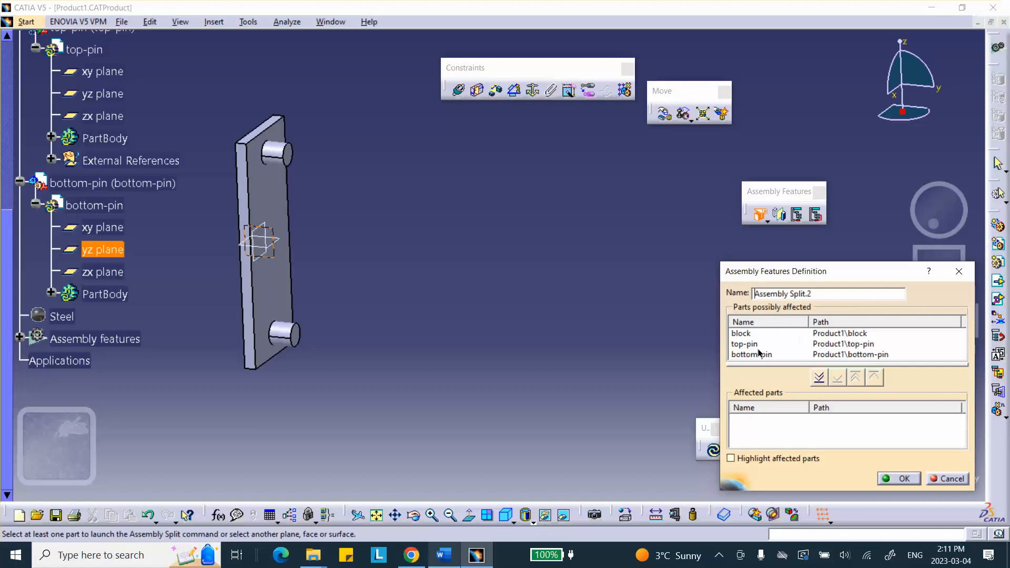
{"action": "left_click", "coordinate": [819, 379]}
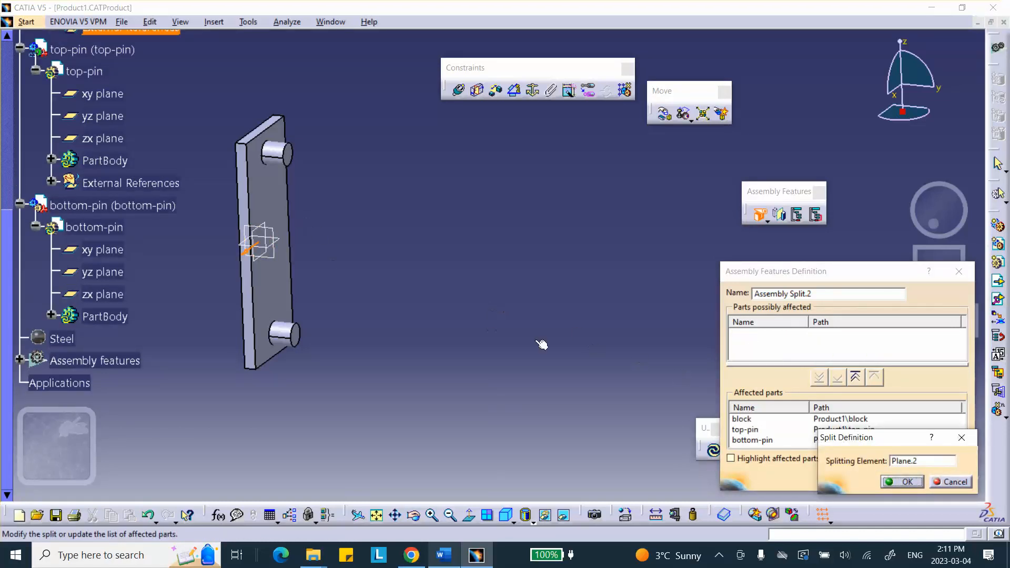
{"action": "left_click", "coordinate": [901, 482]}
{"action": "left_click", "coordinate": [902, 479]}
Step: Save the split product assembly and accept the save prompt
{"action": "middle_click_drag", "start_coordinate": [517, 303], "coordinate": [674, 309]}
{"action": "middle_click_drag", "start_coordinate": [644, 292], "coordinate": [401, 287]}
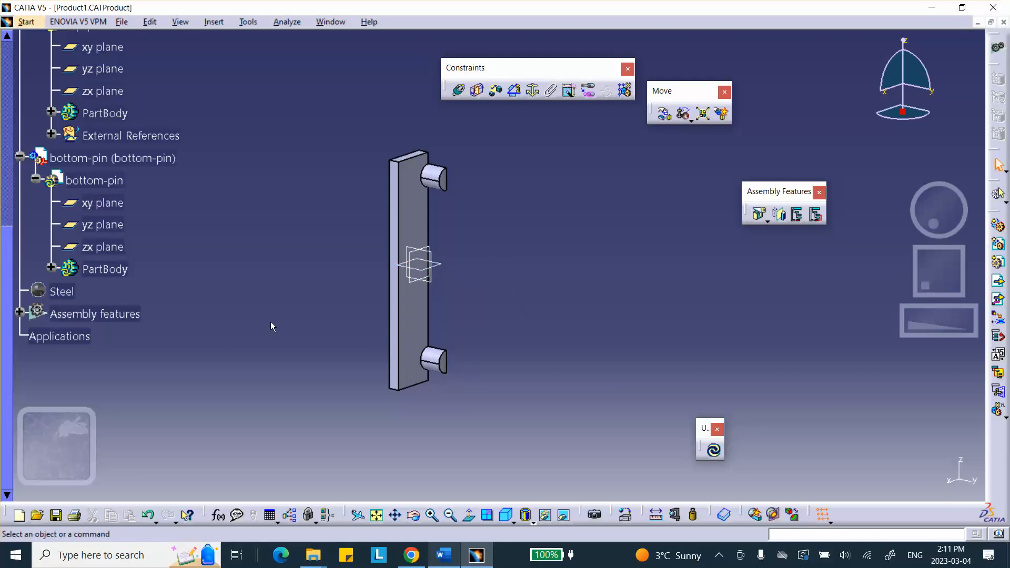
{"action": "left_click", "coordinate": [56, 515]}
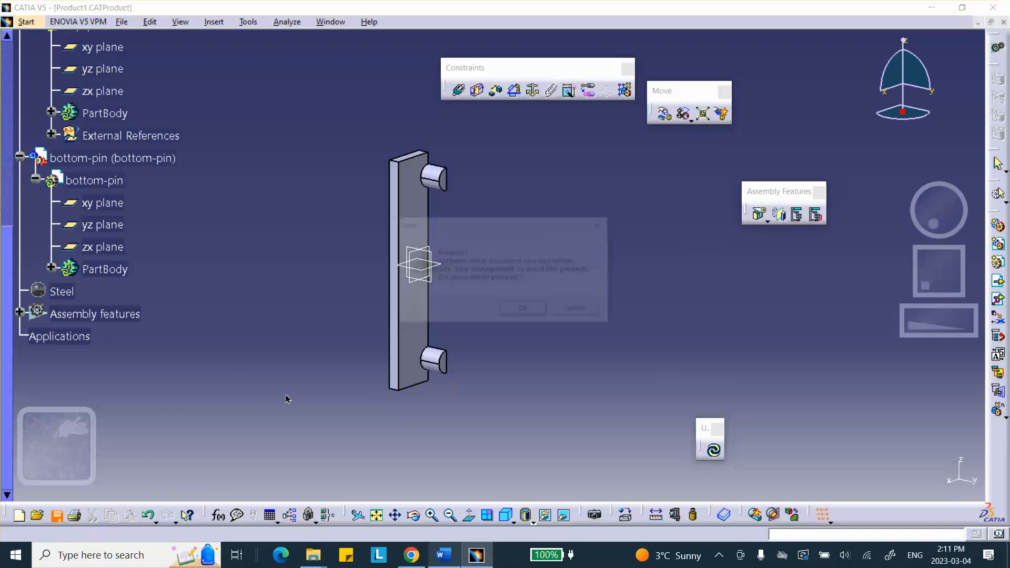
{"action": "left_click", "coordinate": [526, 311]}
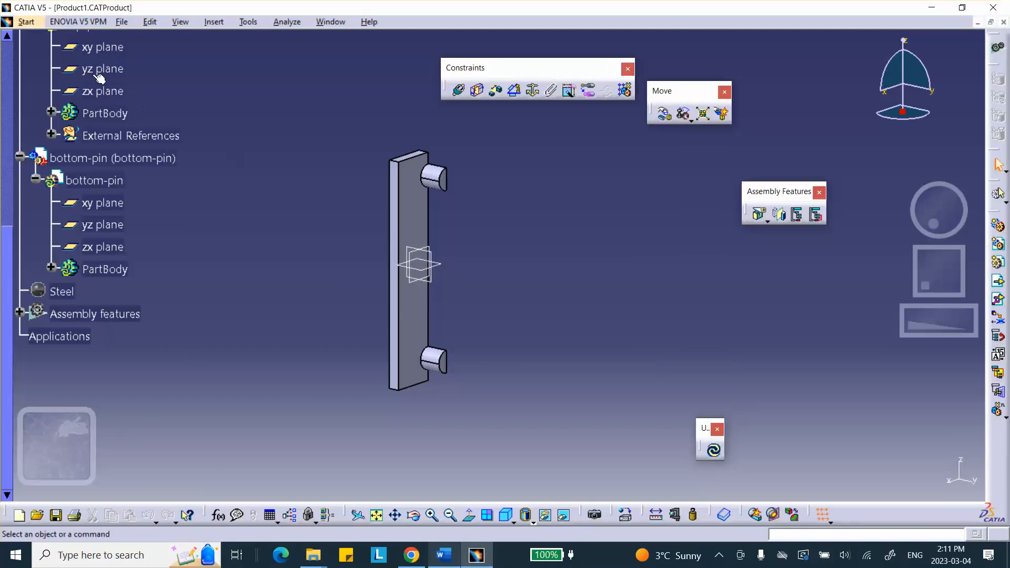
Step: Start a new structural analysis of the assembly from Analysis & Simulation and create a Static Analysis case
{"action": "left_click", "coordinate": [26, 22]}
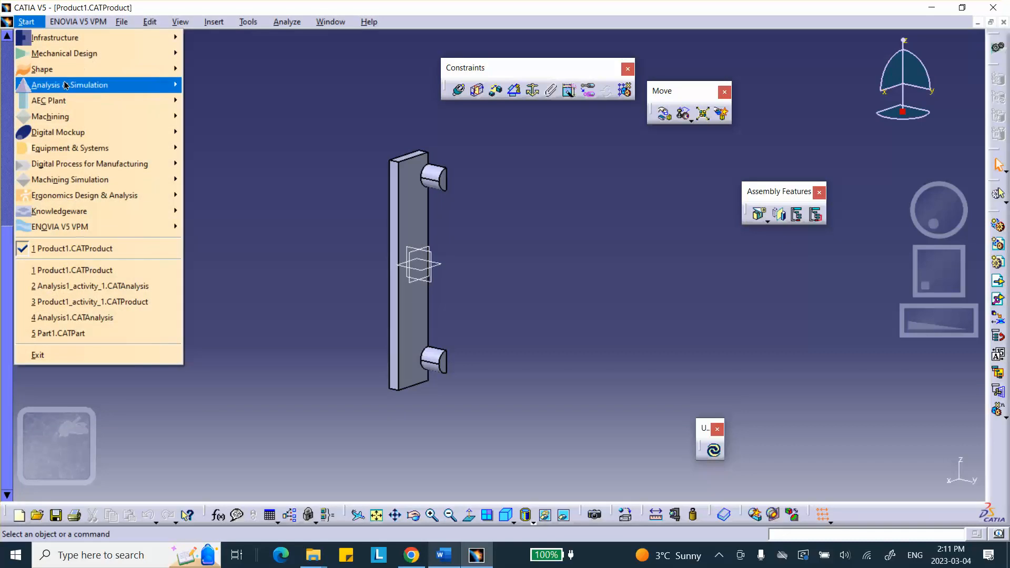
{"action": "mouse_move", "coordinate": [66, 85]}
{"action": "left_click", "coordinate": [205, 101]}
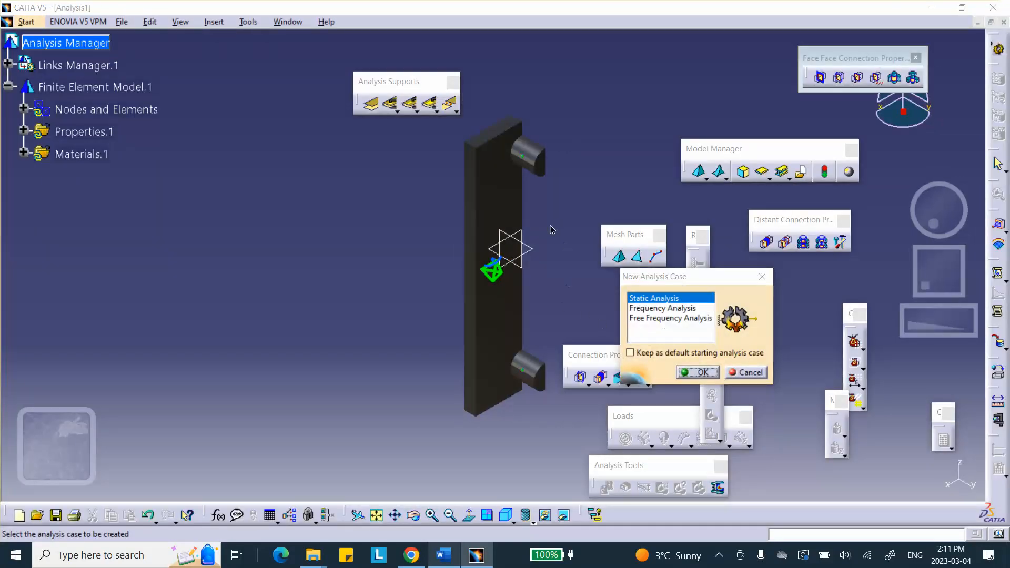
{"action": "middle_click_drag", "start_coordinate": [552, 230], "coordinate": [504, 257]}
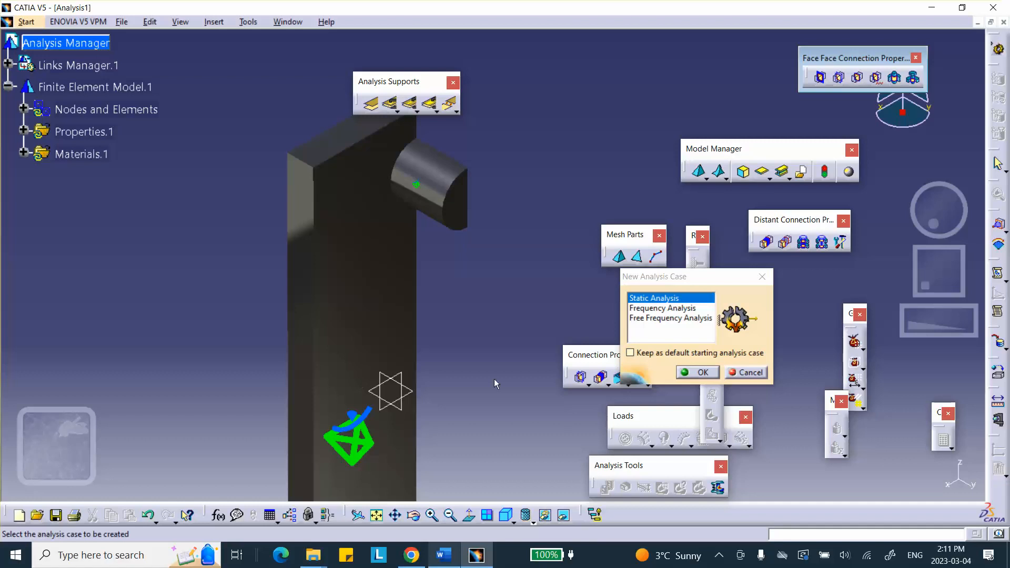
{"action": "middle_click_drag", "start_coordinate": [525, 376], "coordinate": [497, 326]}
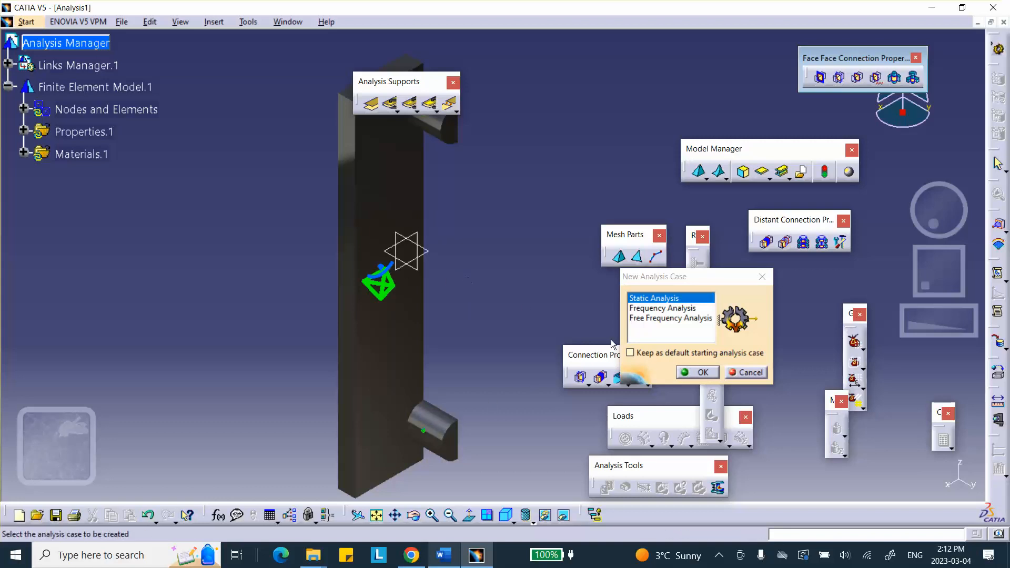
{"action": "left_click", "coordinate": [704, 372]}
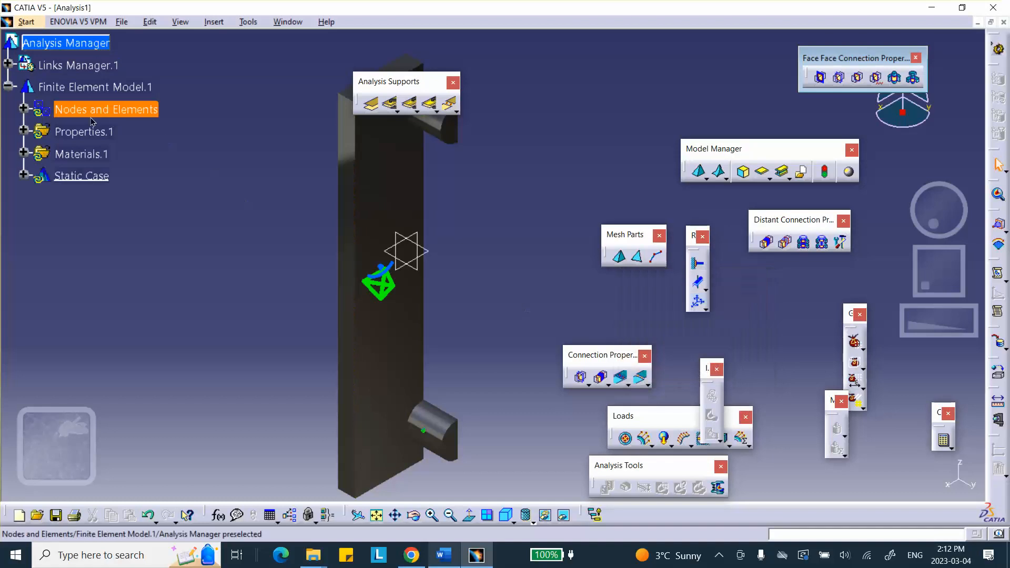
Step: Start a Local Mesh Size on the block's OCTREE tetrahedron mesh and keep the part's geometry unobstructed
{"action": "left_click", "coordinate": [23, 109]}
{"action": "mouse_move", "coordinate": [523, 166]}
{"action": "middle_mouse_down"}
{"action": "mouse_move", "coordinate": [508, 229]}
{"action": "mouse_move", "coordinate": [490, 229]}
{"action": "mouse_move", "coordinate": [483, 202]}
{"action": "middle_mouse_up"}
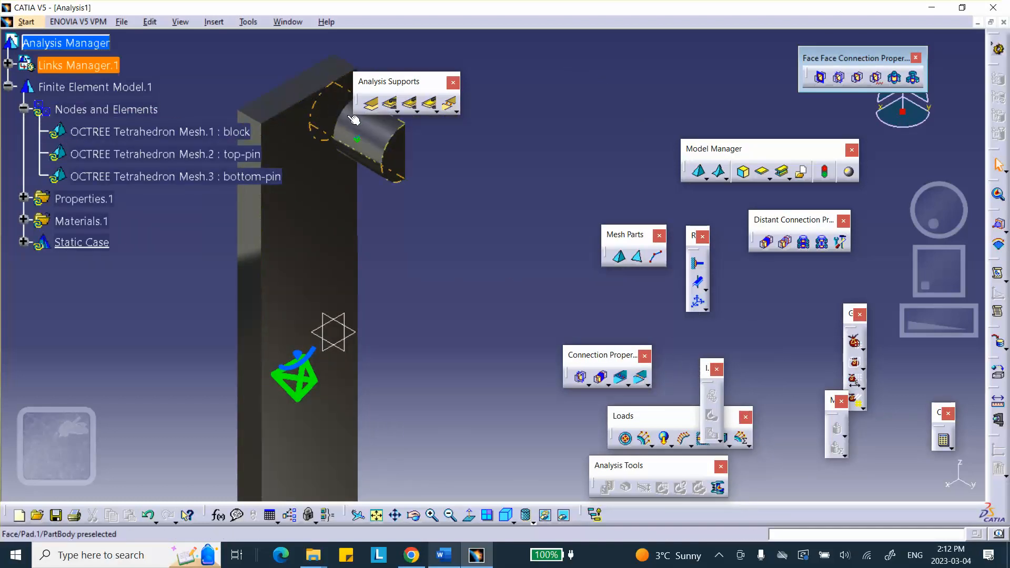
{"action": "middle_click_drag", "start_coordinate": [337, 252], "coordinate": [401, 214]}
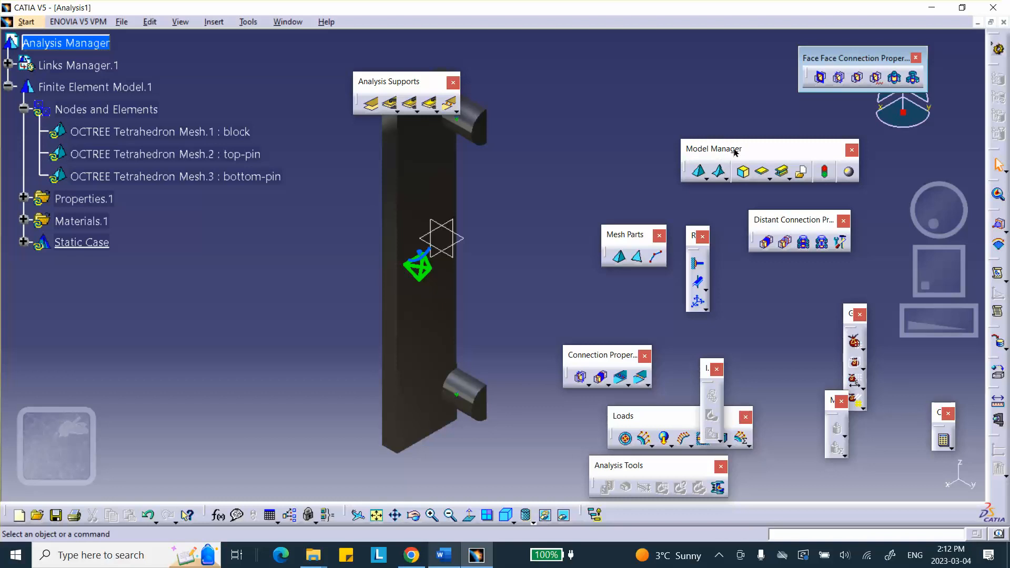
{"action": "left_click", "coordinate": [727, 179]}
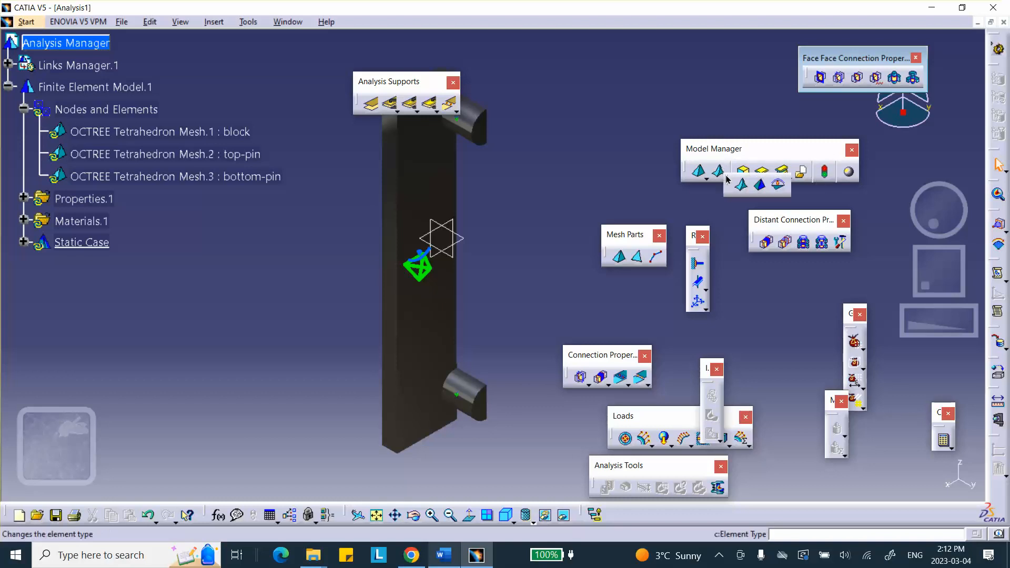
{"action": "left_click", "coordinate": [761, 188]}
{"action": "middle_click_drag", "start_coordinate": [559, 160], "coordinate": [499, 159]}
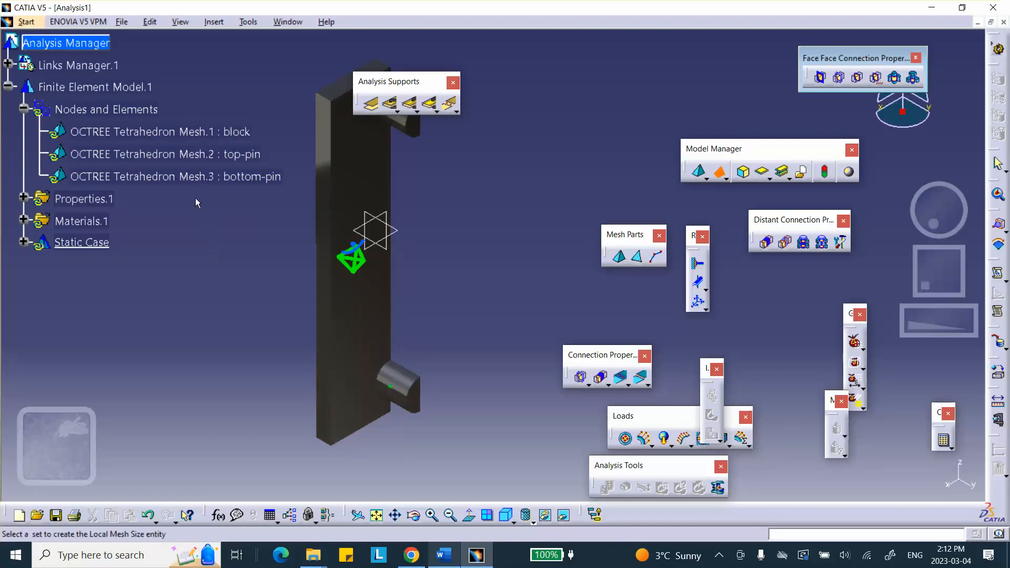
{"action": "left_click", "coordinate": [199, 132]}
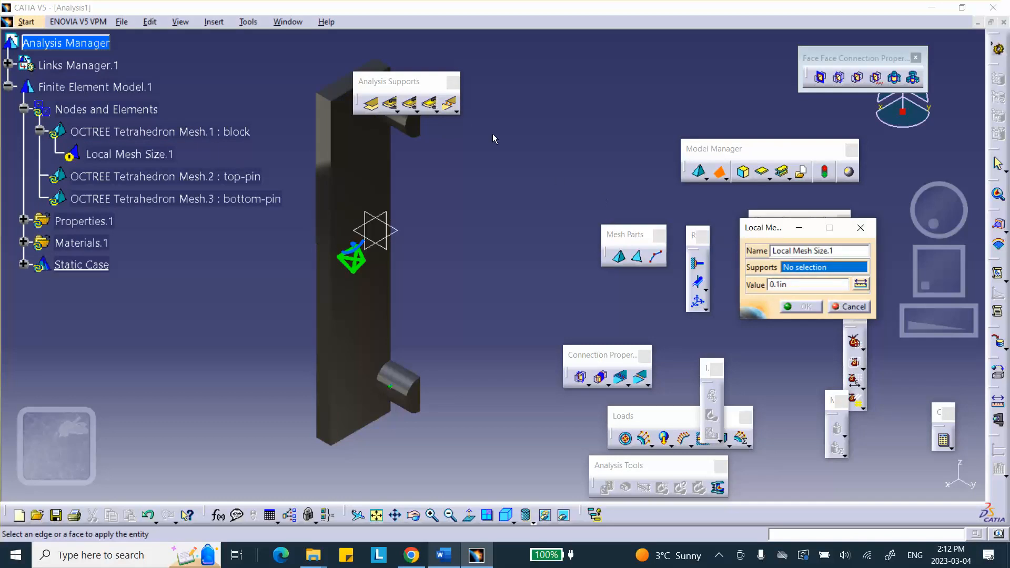
{"action": "left_click_drag", "start_coordinate": [389, 81], "coordinate": [572, 117]}
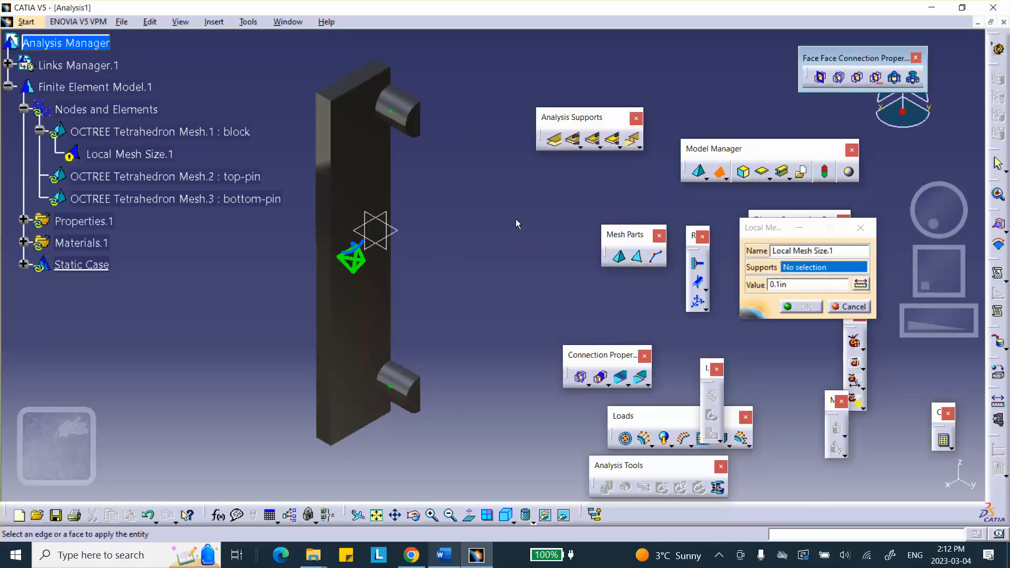
Step: Hide the top-pin and the bottom-pin to expose the block's hole surfaces
{"action": "right_click", "coordinate": [409, 105]}
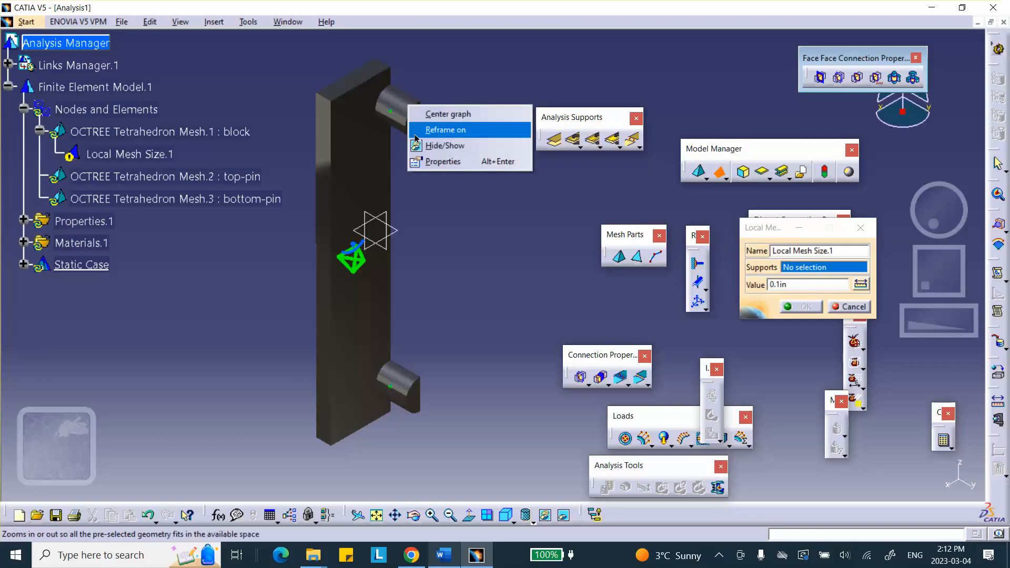
{"action": "left_click", "coordinate": [417, 145]}
{"action": "right_click", "coordinate": [408, 383]}
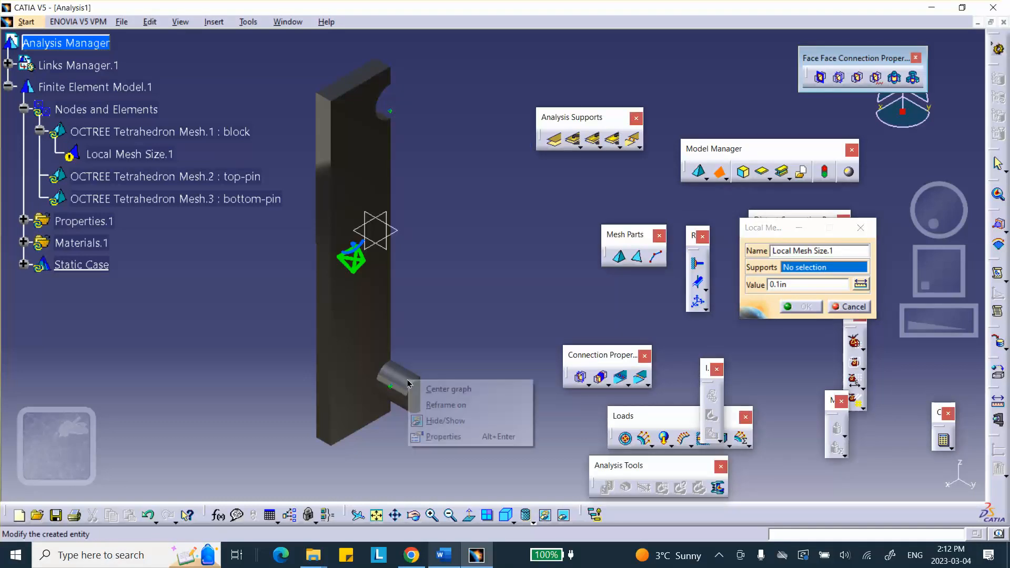
{"action": "left_click", "coordinate": [439, 421]}
Step: Apply the 0.1 in local mesh size to the curved faces of the block's upper and lower pin holes
{"action": "middle_click_drag", "start_coordinate": [473, 337], "coordinate": [432, 312]}
{"action": "middle_click_drag", "start_coordinate": [489, 261], "coordinate": [482, 240]}
{"action": "left_click", "coordinate": [489, 331]}
{"action": "scroll", "coordinate": [487, 310], "scroll_direction": "up", "scroll_amount": 1}
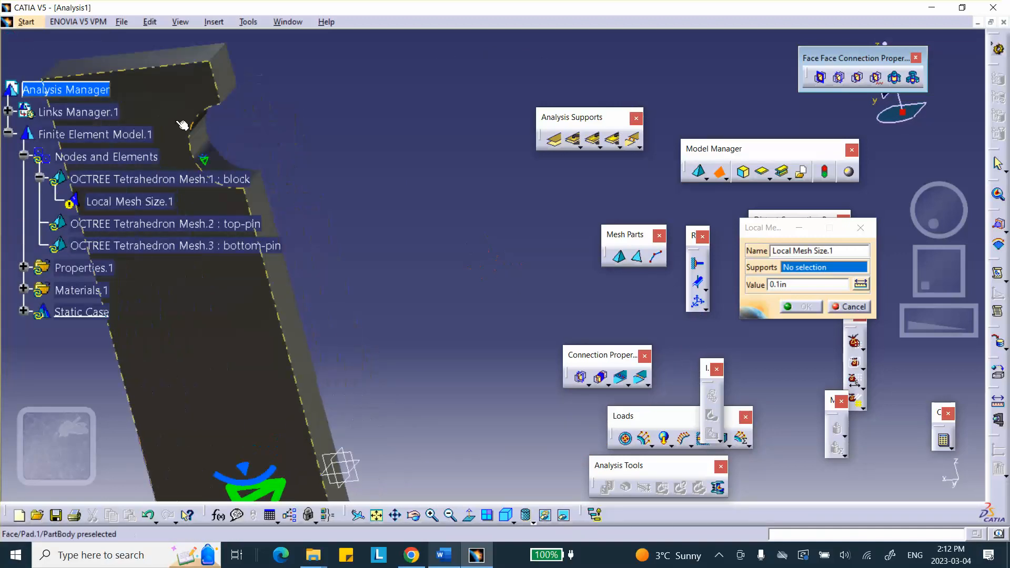
{"action": "left_click", "coordinate": [212, 141]}
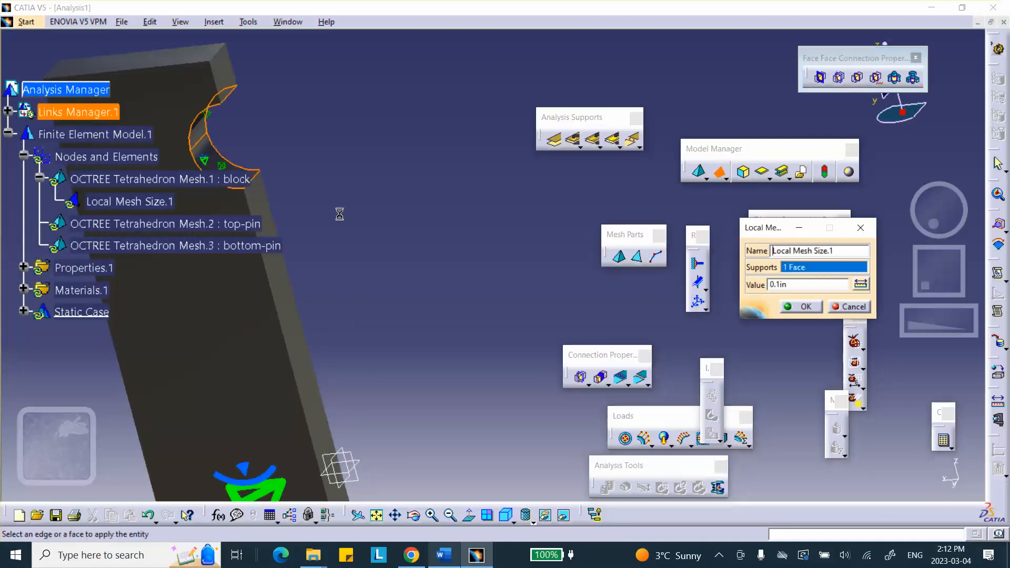
{"action": "middle_click_drag", "start_coordinate": [338, 223], "coordinate": [360, 115]}
{"action": "middle_click_drag", "start_coordinate": [386, 155], "coordinate": [345, 10]}
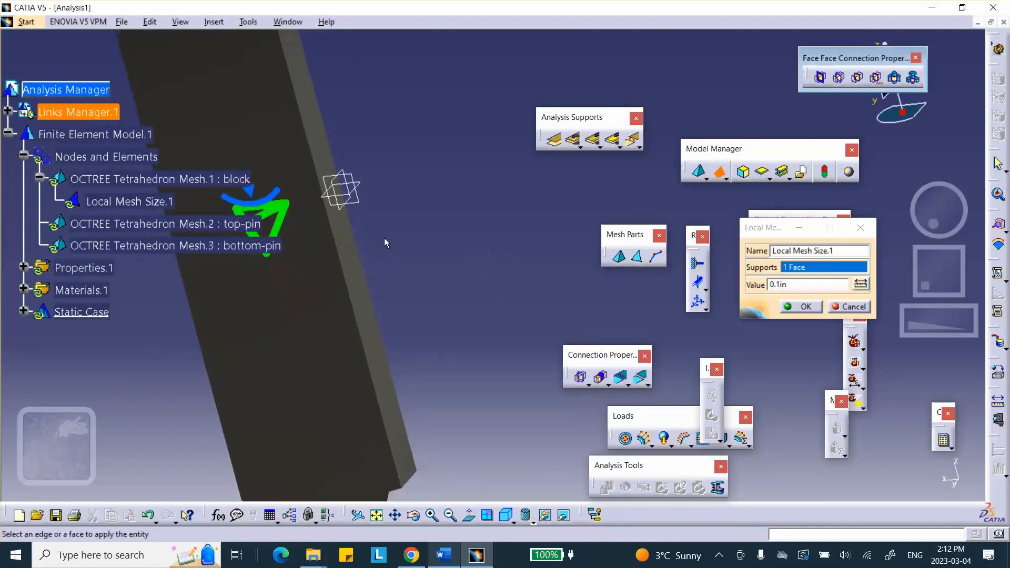
{"action": "middle_click_drag", "start_coordinate": [381, 277], "coordinate": [351, 155]}
{"action": "left_click", "coordinate": [384, 443]}
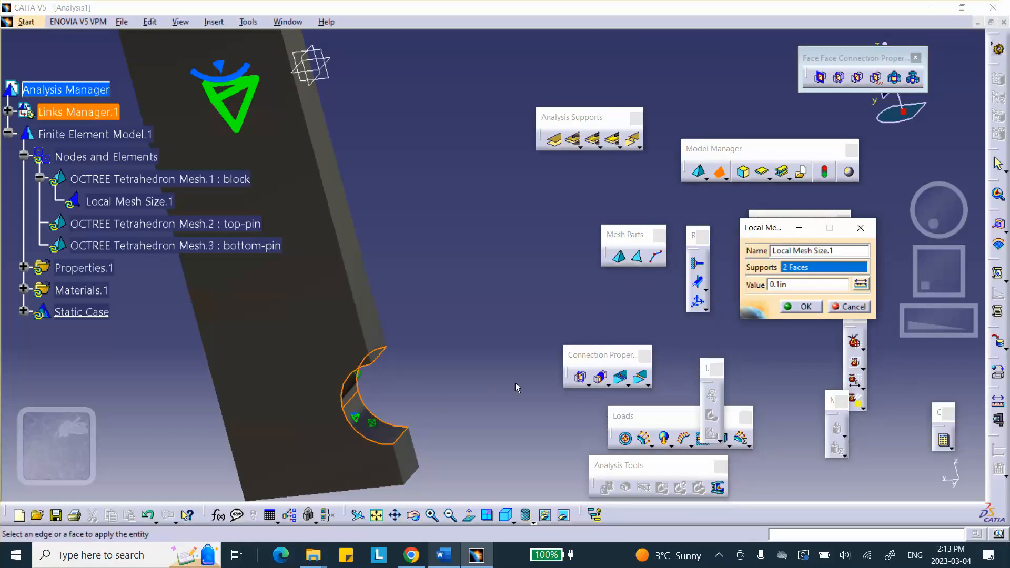
{"action": "middle_click_drag", "start_coordinate": [392, 383], "coordinate": [368, 298]}
{"action": "left_click", "coordinate": [388, 376]}
{"action": "middle_click_drag", "start_coordinate": [325, 364], "coordinate": [323, 254]}
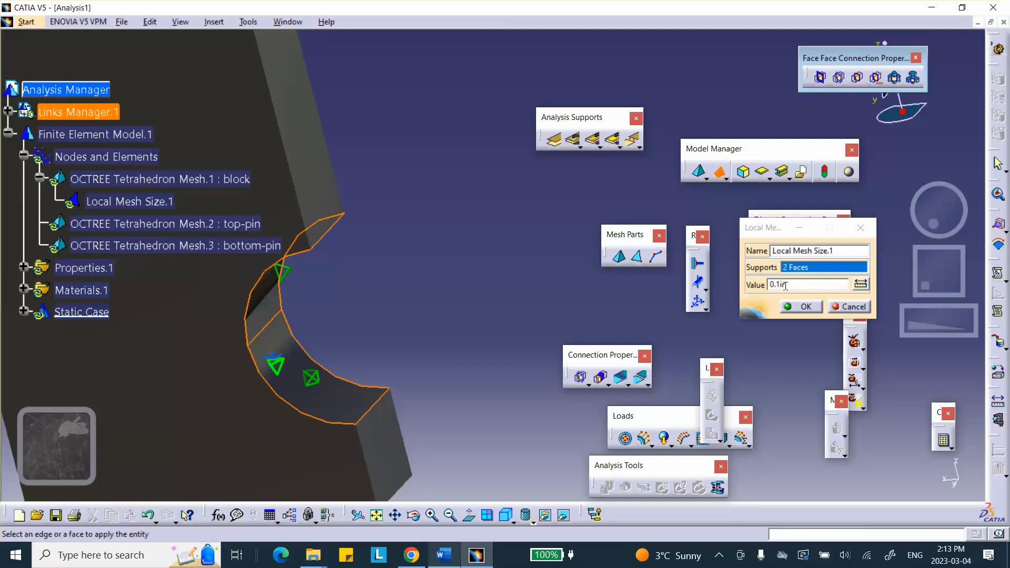
{"action": "left_click", "coordinate": [804, 309]}
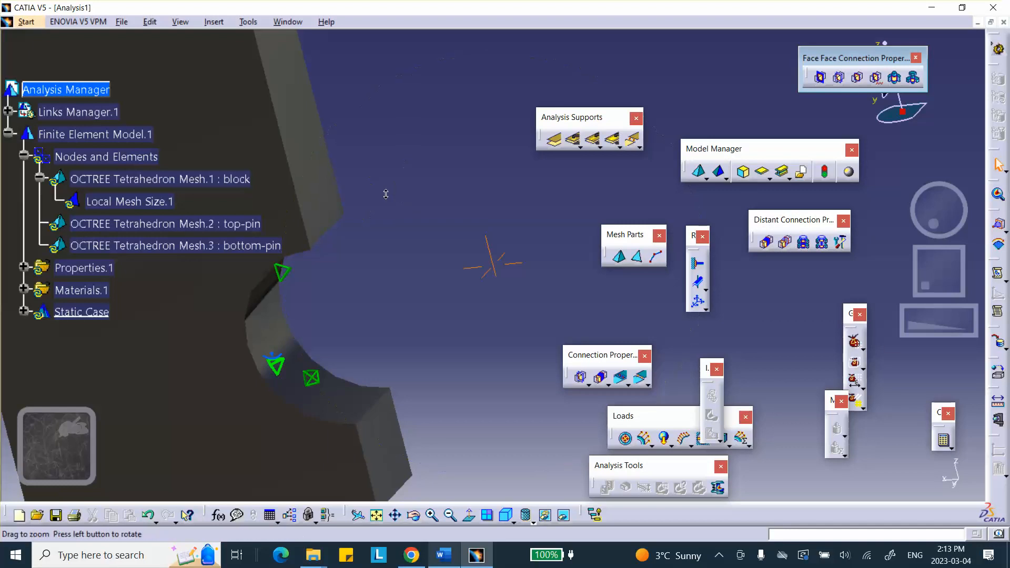
Step: Generate the mesh visualization for Nodes and Elements and accept the message
{"action": "middle_click_drag", "start_coordinate": [385, 194], "coordinate": [434, 309]}
{"action": "middle_click_drag", "start_coordinate": [396, 252], "coordinate": [380, 338]}
{"action": "scroll", "coordinate": [380, 338], "scroll_direction": "up", "scroll_amount": 1}
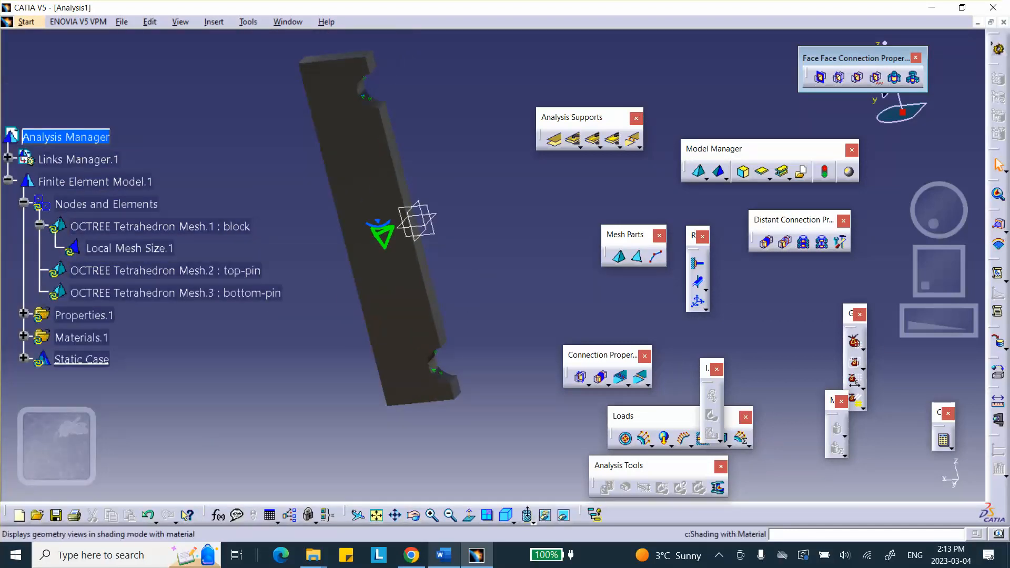
{"action": "right_click", "coordinate": [94, 205]}
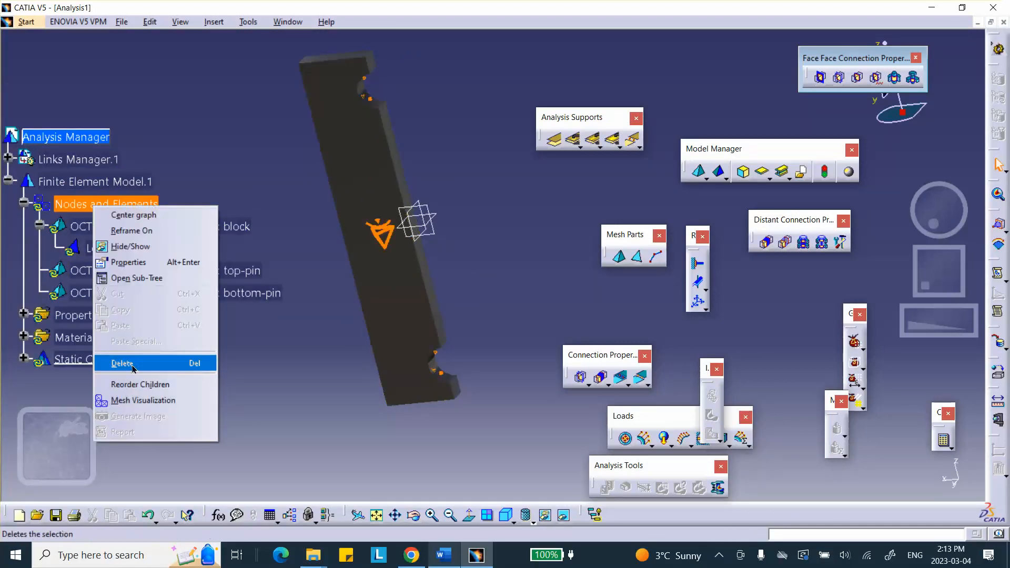
{"action": "left_click", "coordinate": [140, 400]}
{"action": "left_click", "coordinate": [505, 305]}
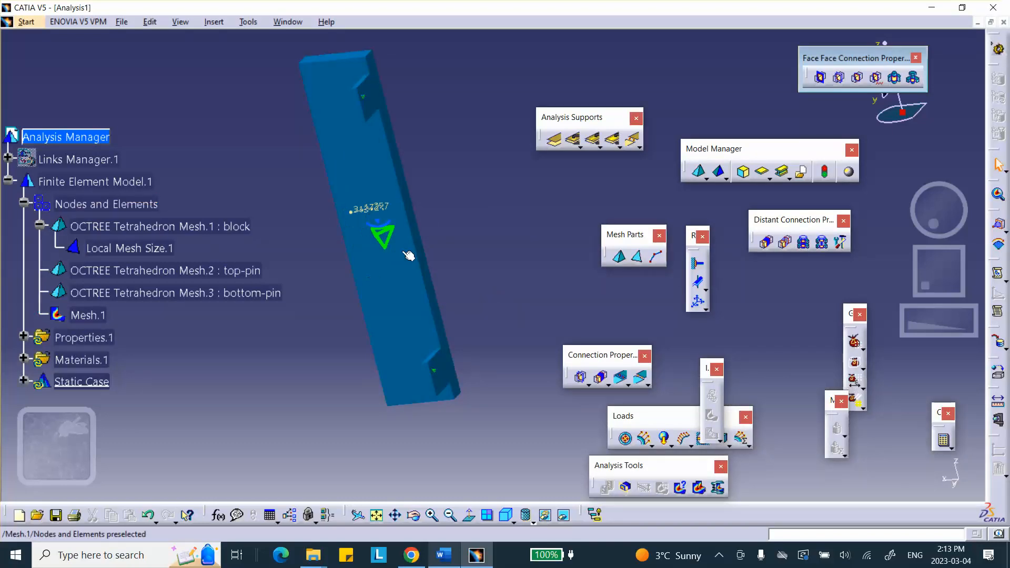
Step: Display the model in Shading with Edges and inspect the tetrahedral mesh around the pins and holes
{"action": "left_click", "coordinate": [530, 522]}
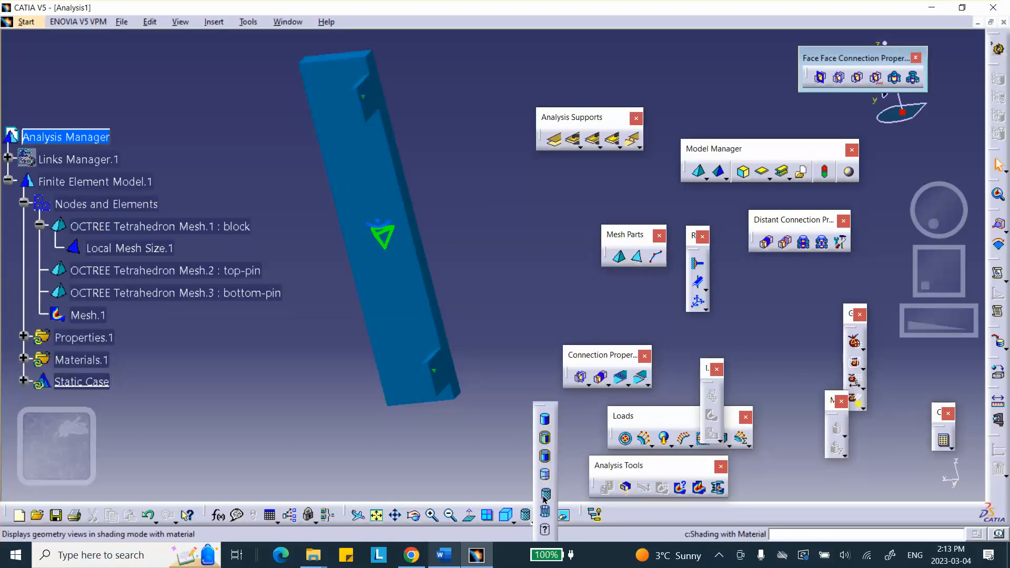
{"action": "left_click", "coordinate": [545, 455]}
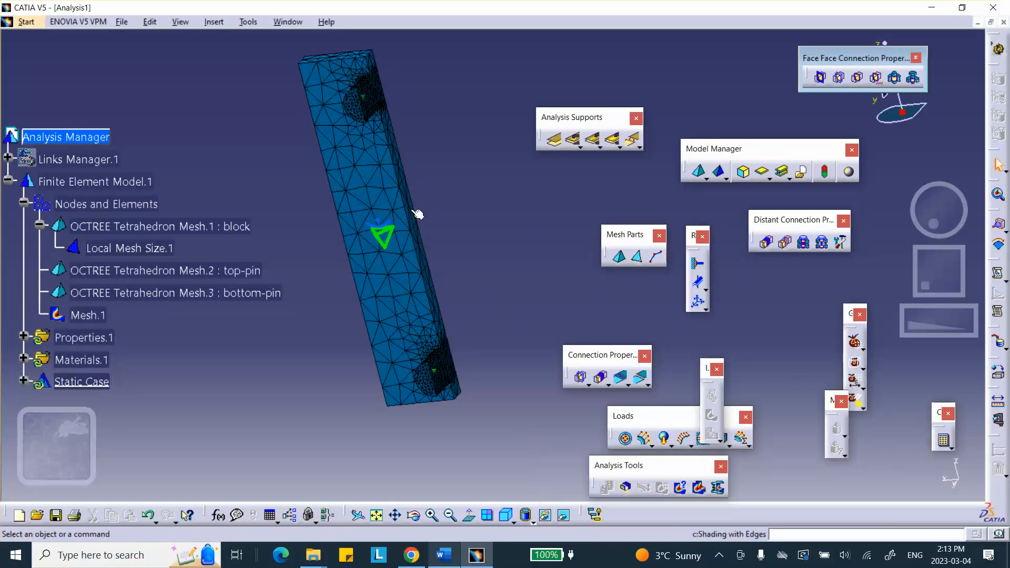
{"action": "middle_click_drag", "start_coordinate": [410, 232], "coordinate": [458, 237]}
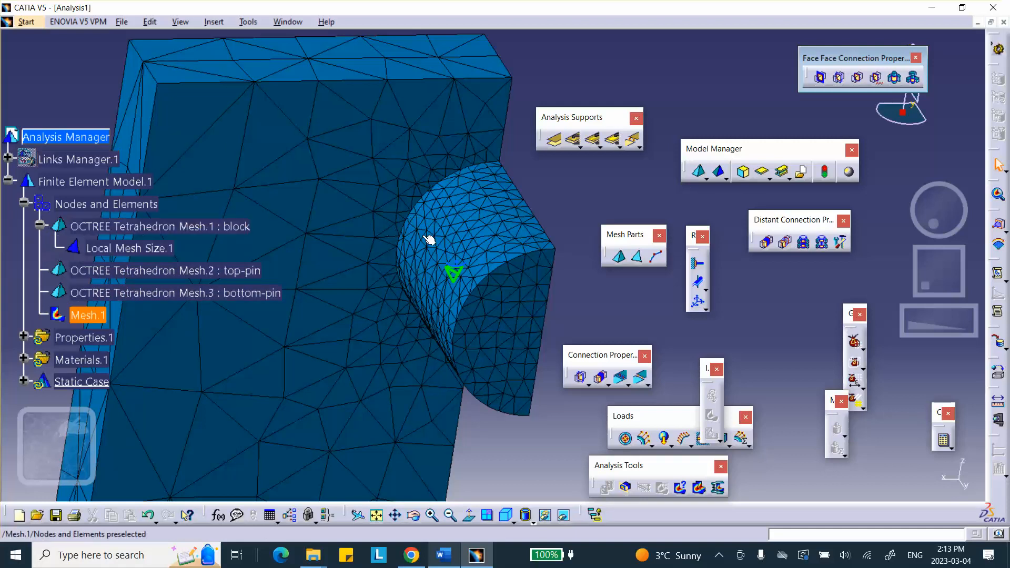
{"action": "middle_click_drag", "start_coordinate": [376, 252], "coordinate": [390, 453]}
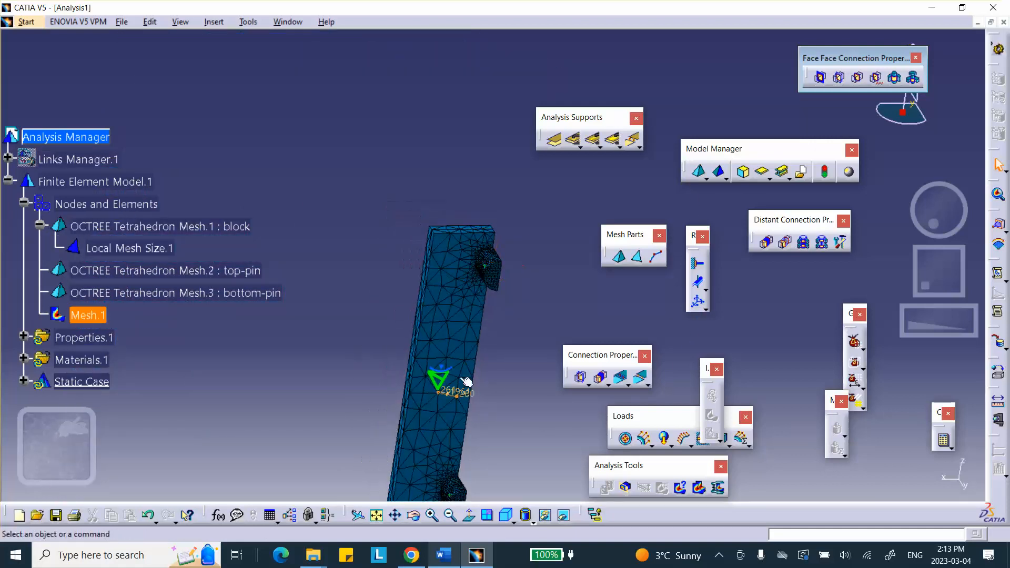
{"action": "middle_click_drag", "start_coordinate": [443, 353], "coordinate": [308, 213]}
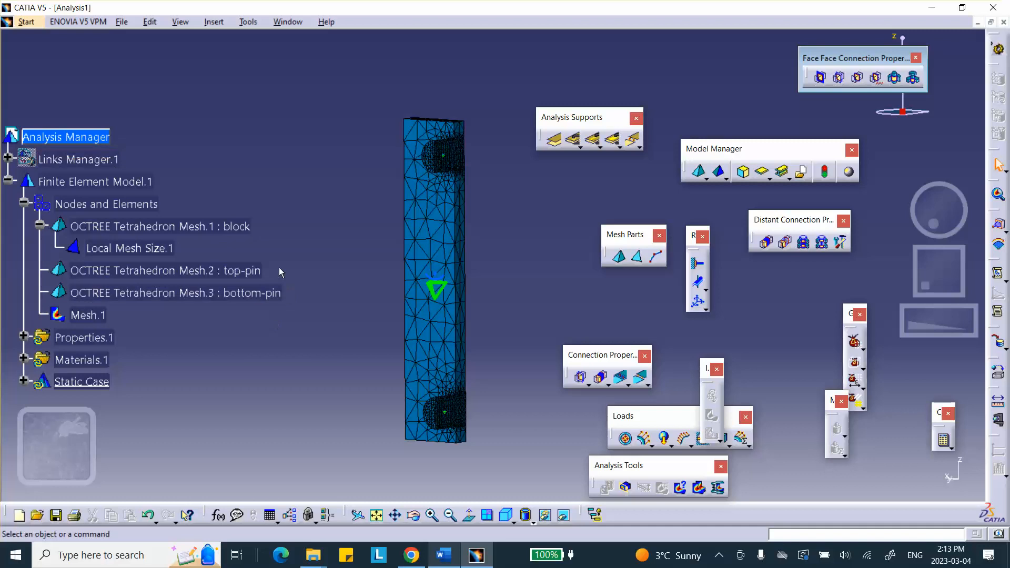
Step: Deactivate Mesh.1 and make the hidden top-pin and bottom-pin visible again
{"action": "right_click", "coordinate": [88, 315]}
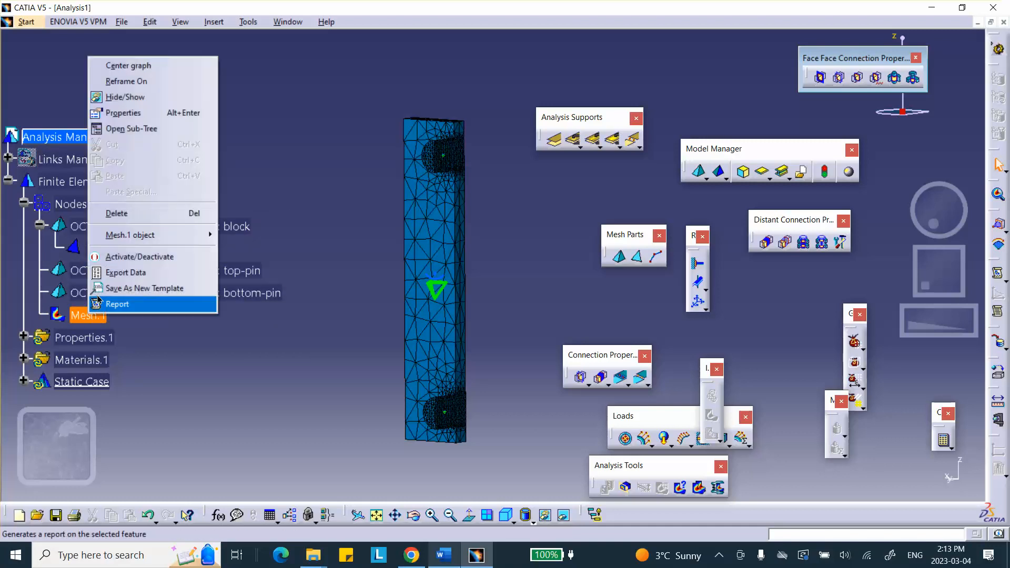
{"action": "left_click", "coordinate": [117, 257]}
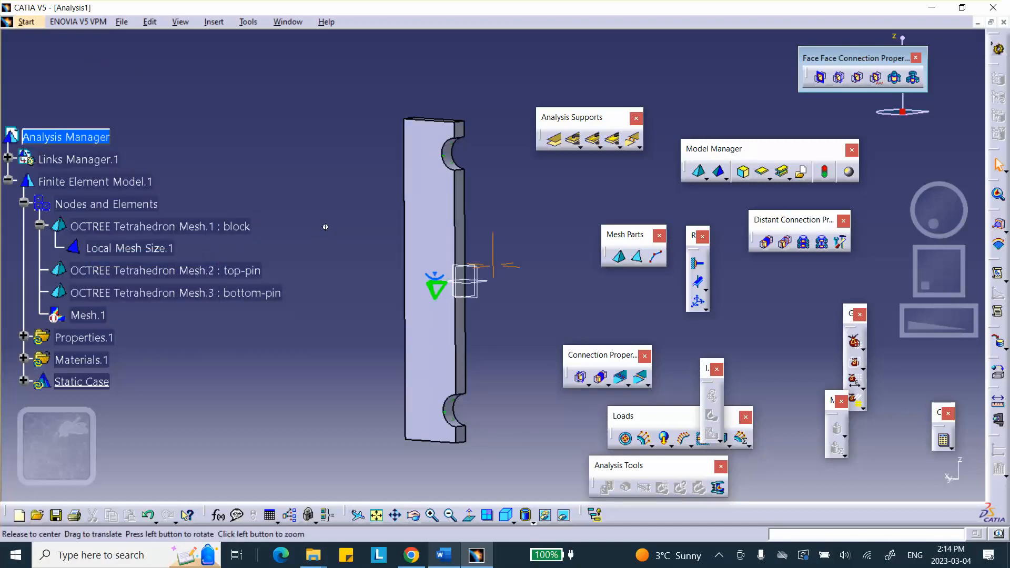
{"action": "middle_click_drag", "start_coordinate": [346, 383], "coordinate": [515, 416]}
{"action": "left_click", "coordinate": [571, 514]}
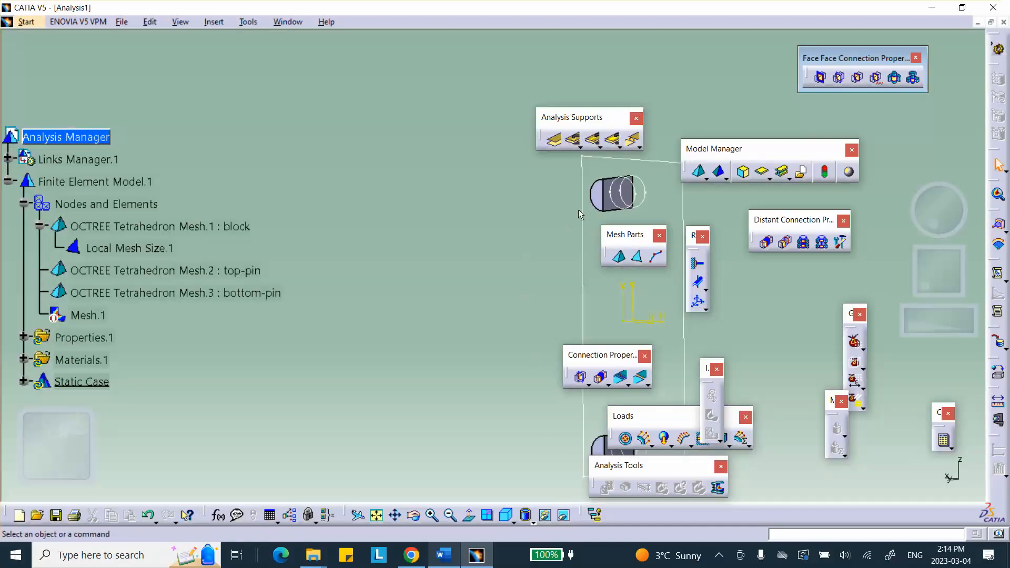
{"action": "right_click", "coordinate": [597, 195]}
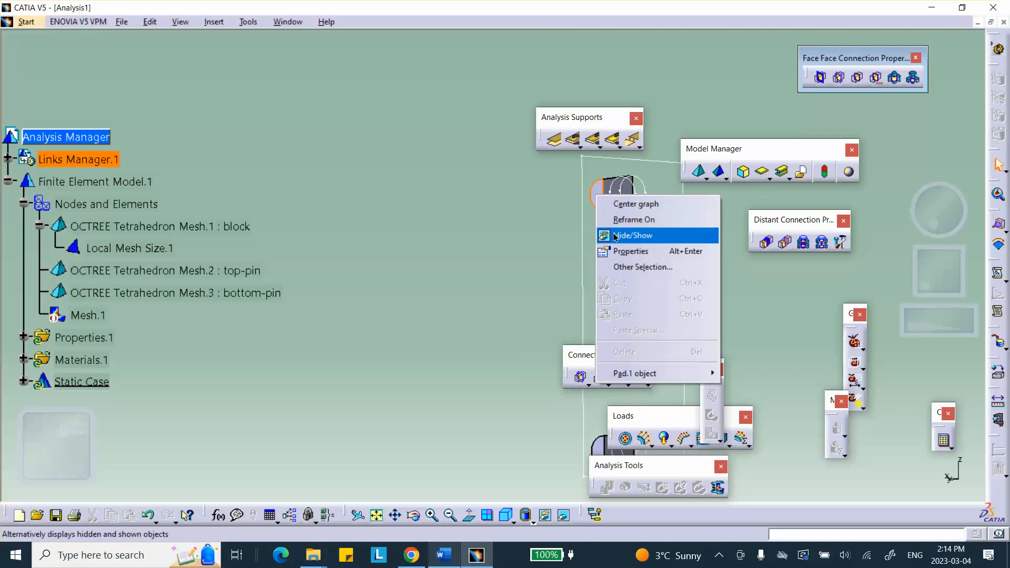
{"action": "left_click", "coordinate": [614, 238]}
{"action": "middle_click_drag", "start_coordinate": [608, 459], "coordinate": [497, 370]}
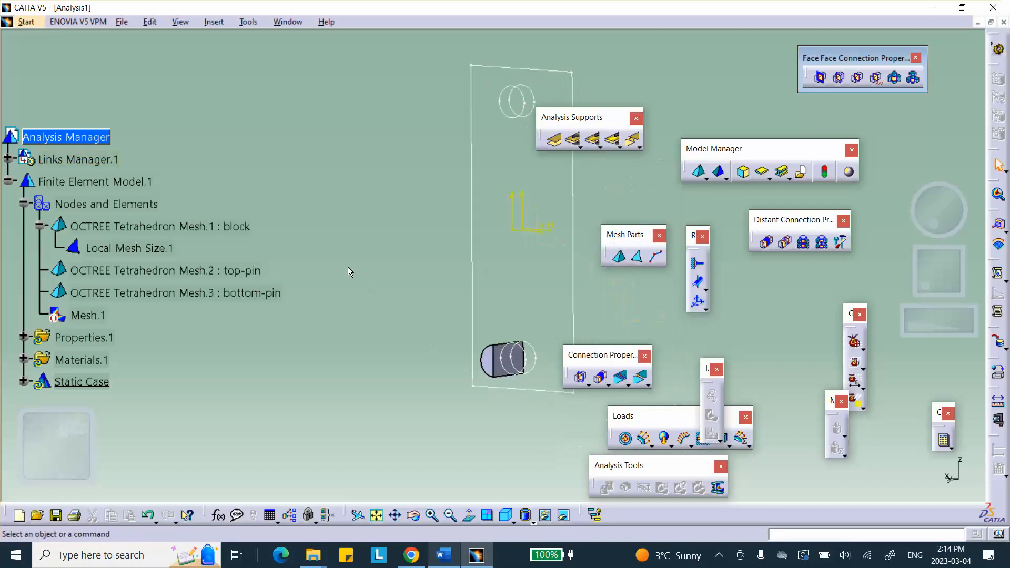
{"action": "right_click", "coordinate": [492, 363]}
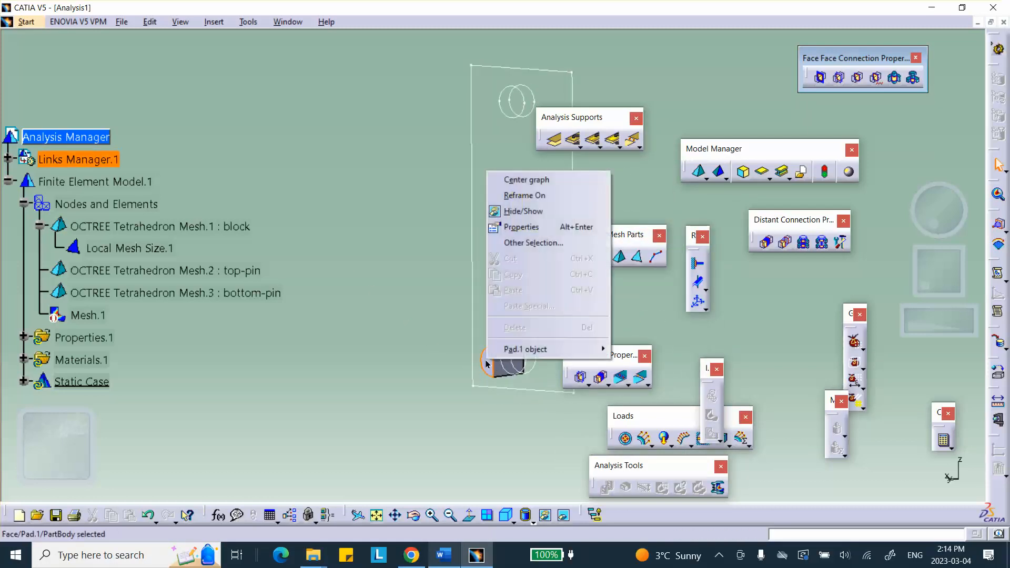
{"action": "left_click", "coordinate": [519, 213]}
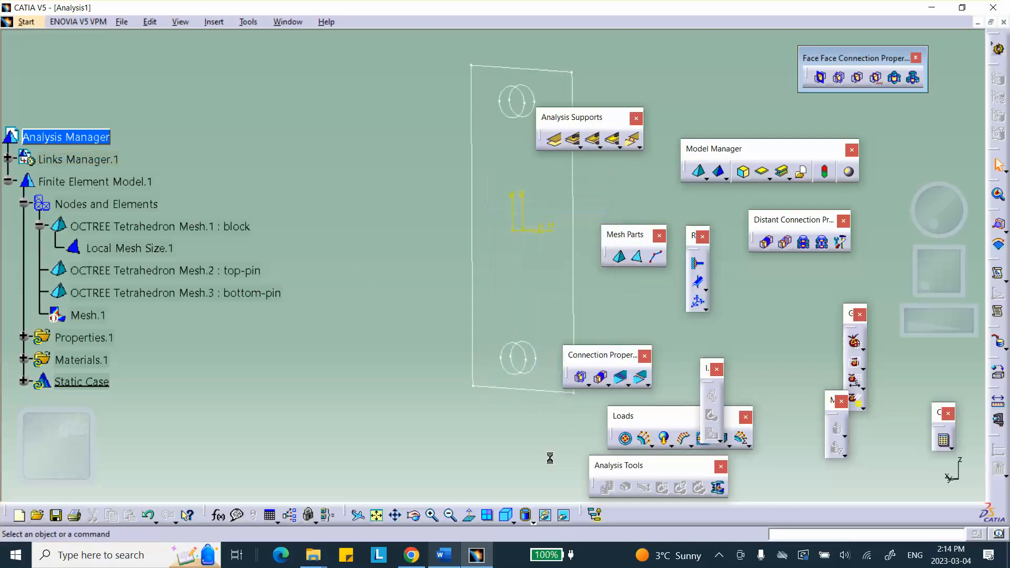
{"action": "left_click", "coordinate": [561, 514]}
{"action": "mouse_move", "coordinate": [426, 318]}
{"action": "middle_mouse_down"}
{"action": "mouse_move", "coordinate": [318, 327]}
{"action": "mouse_move", "coordinate": [333, 311]}
{"action": "mouse_move", "coordinate": [319, 293]}
{"action": "middle_mouse_up"}
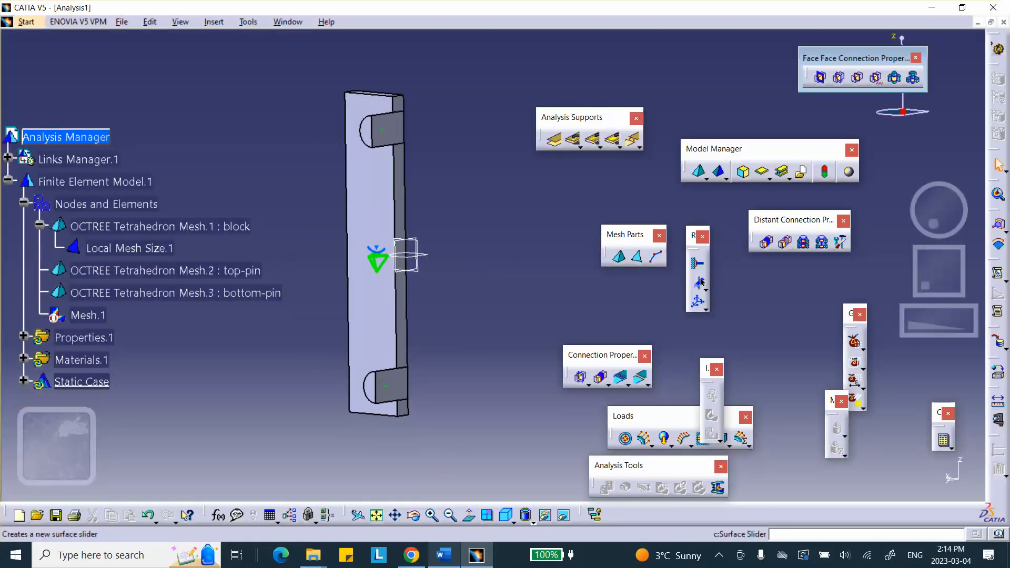
Step: Start a Surface Slider restraint supported by both pins' flat cut faces and the block's three narrow cut faces
{"action": "left_click", "coordinate": [699, 287]}
{"action": "middle_click_drag", "start_coordinate": [476, 278], "coordinate": [453, 55]}
{"action": "left_click", "coordinate": [418, 183]}
{"action": "left_click", "coordinate": [368, 360]}
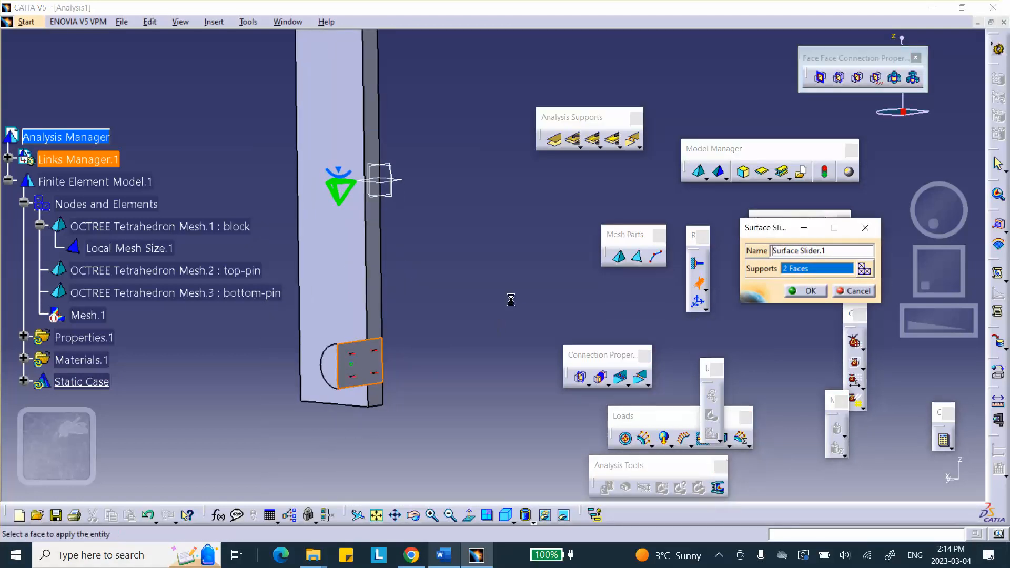
{"action": "middle_click_drag", "start_coordinate": [487, 313], "coordinate": [541, 462]}
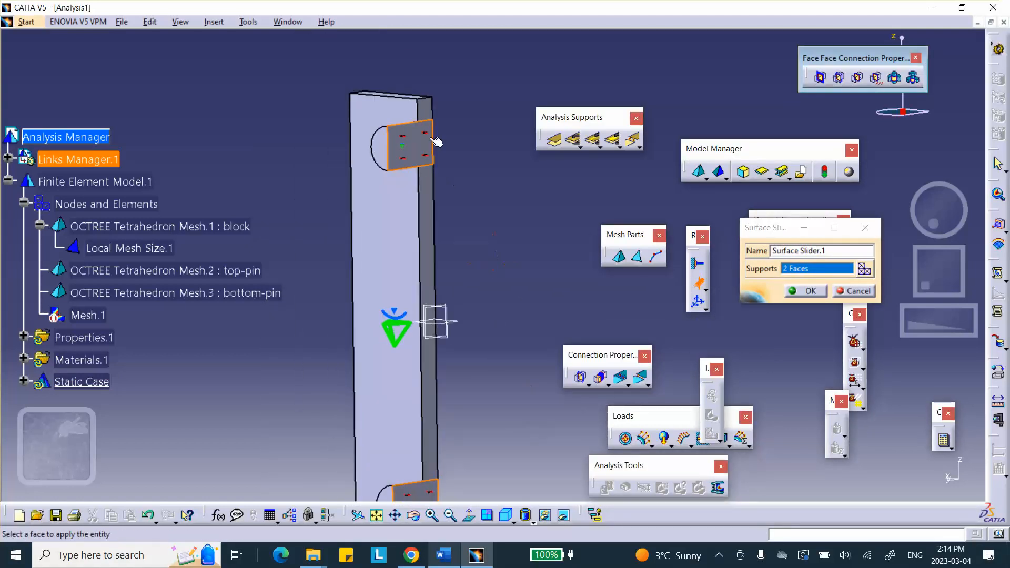
{"action": "left_click", "coordinate": [429, 110]}
{"action": "left_click", "coordinate": [432, 258]}
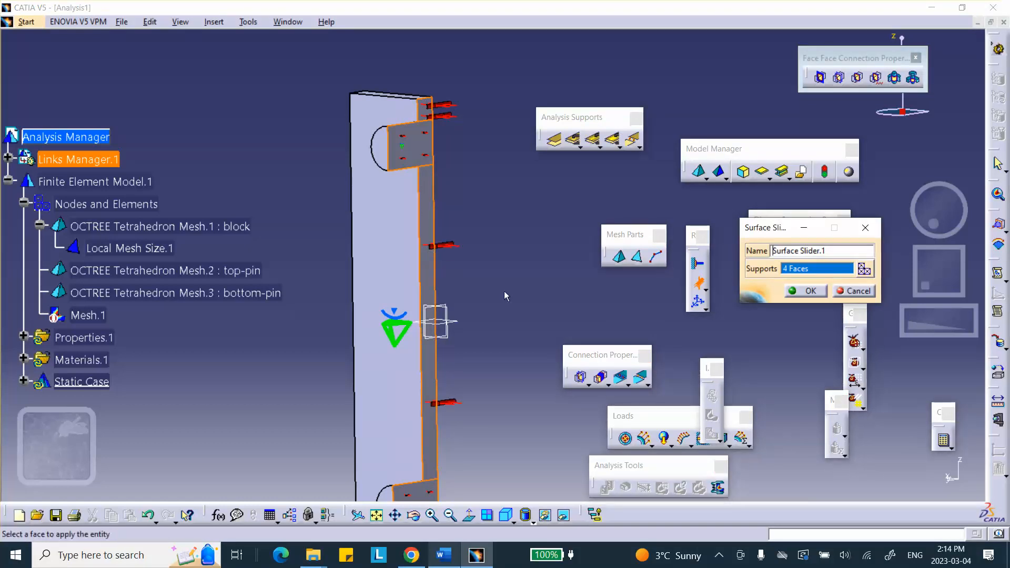
{"action": "middle_click_drag", "start_coordinate": [517, 311], "coordinate": [452, 108]}
{"action": "left_click", "coordinate": [377, 339]}
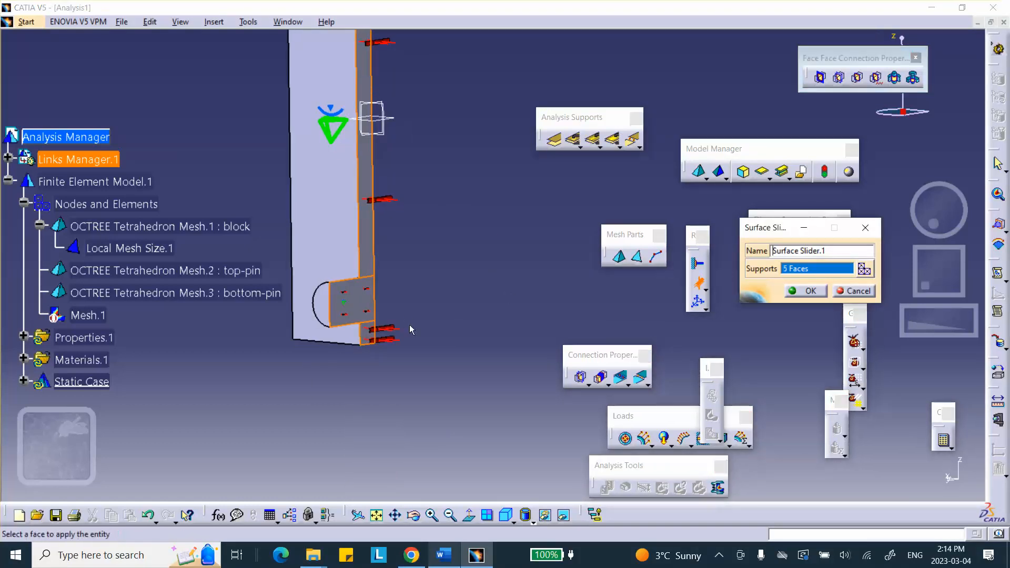
Step: Add the block's wide symmetry face and both pins' end faces on that side to the Surface Slider supports and confirm the restraint
{"action": "middle_click_drag", "start_coordinate": [377, 338], "coordinate": [214, 364]}
{"action": "middle_click_drag", "start_coordinate": [530, 264], "coordinate": [333, 126]}
{"action": "left_click", "coordinate": [339, 241]}
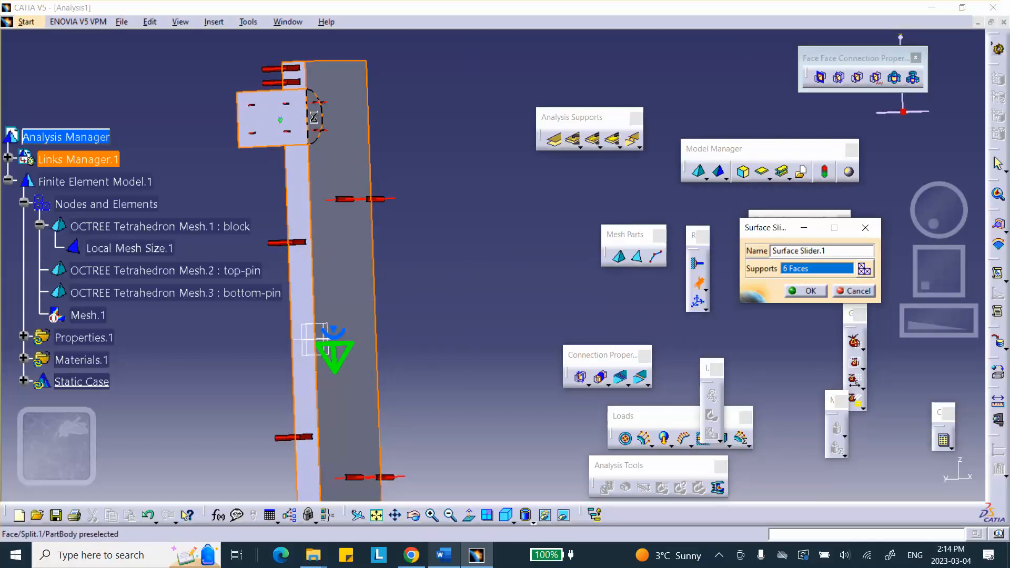
{"action": "middle_click_drag", "start_coordinate": [377, 205], "coordinate": [445, 97]}
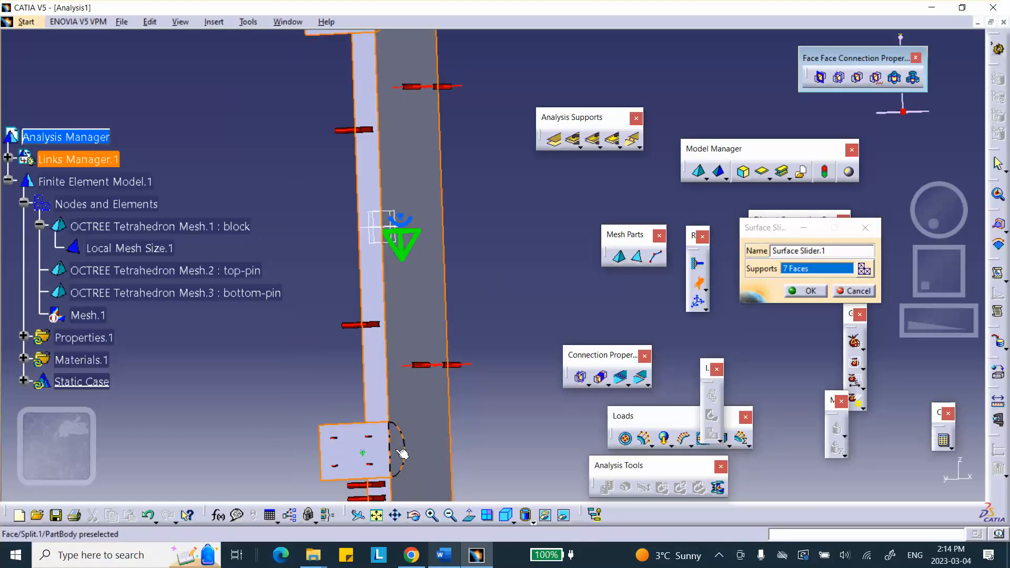
{"action": "left_click", "coordinate": [402, 454]}
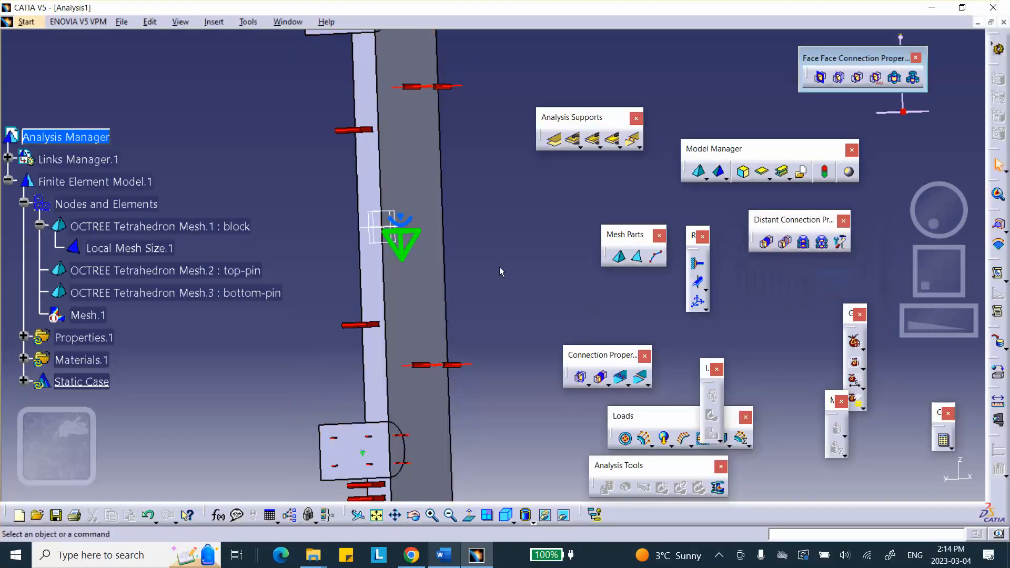
Step: Clamp the half-round outer end face of the bottom pin
{"action": "middle_click_drag", "start_coordinate": [467, 253], "coordinate": [481, 332]}
{"action": "middle_click_drag", "start_coordinate": [452, 301], "coordinate": [393, 226]}
{"action": "middle_click_drag", "start_coordinate": [284, 402], "coordinate": [471, 305]}
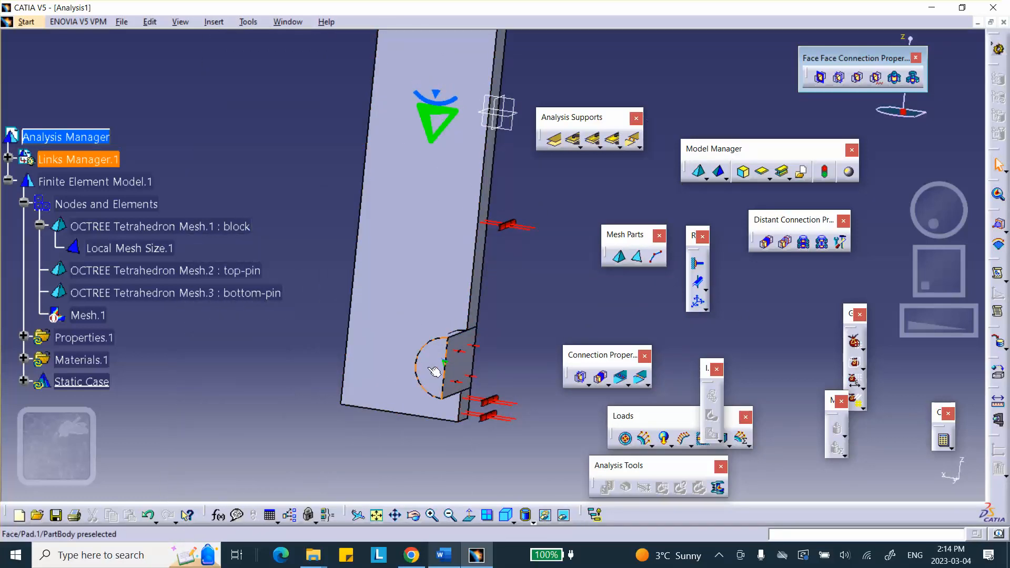
{"action": "left_click", "coordinate": [696, 266]}
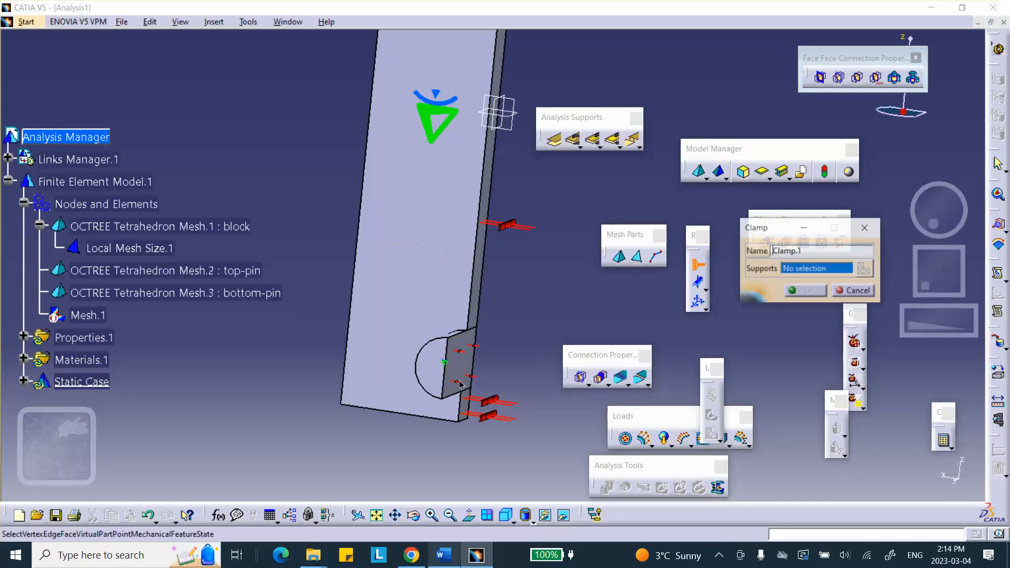
{"action": "left_click", "coordinate": [425, 365]}
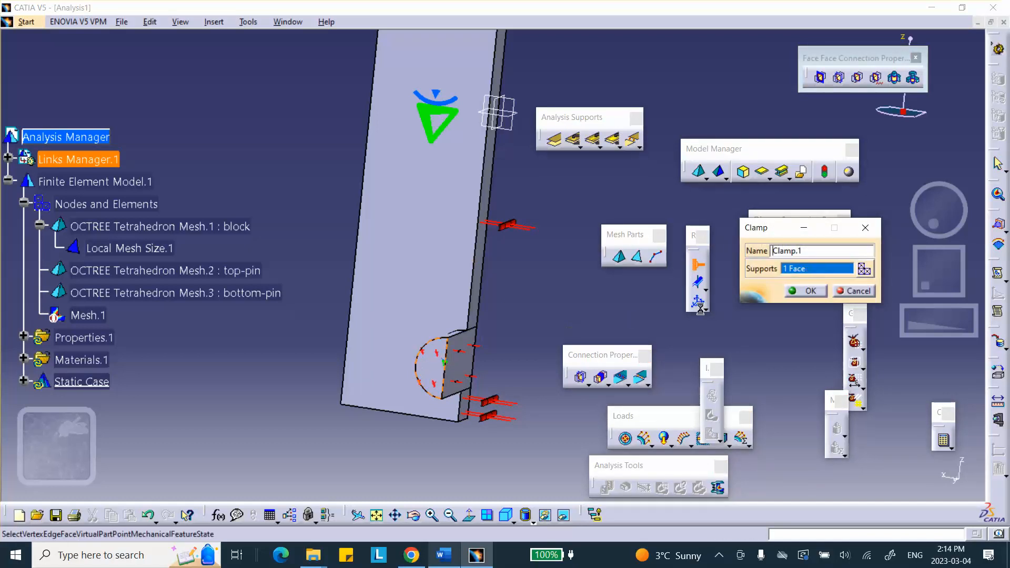
{"action": "left_click", "coordinate": [805, 290]}
Step: Apply a user-defined restraint to the top pin's half-round outer end face, restraining only Translation 3 in the Global axis system
{"action": "middle_click_drag", "start_coordinate": [437, 274], "coordinate": [482, 223]}
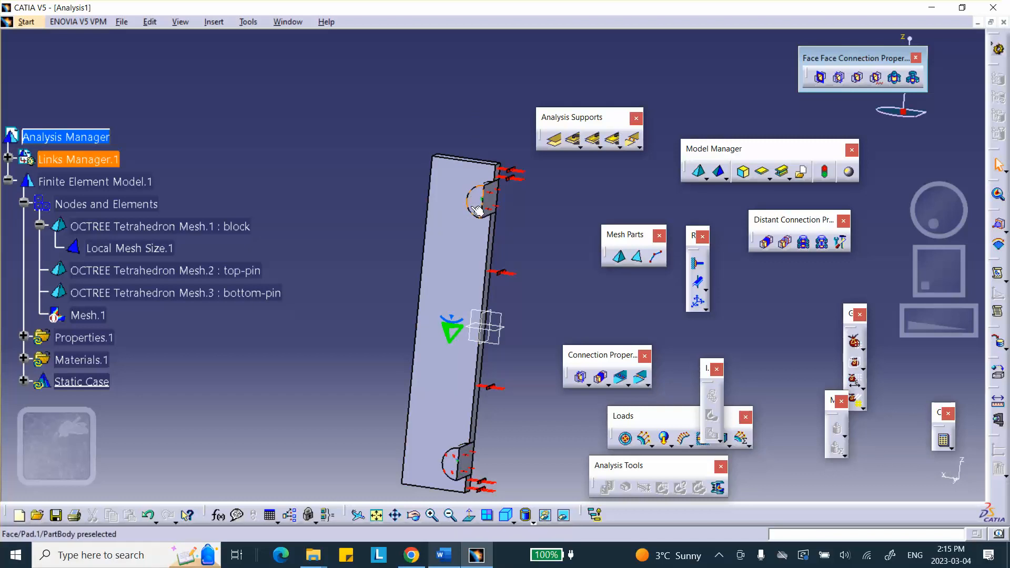
{"action": "left_click", "coordinate": [698, 304]}
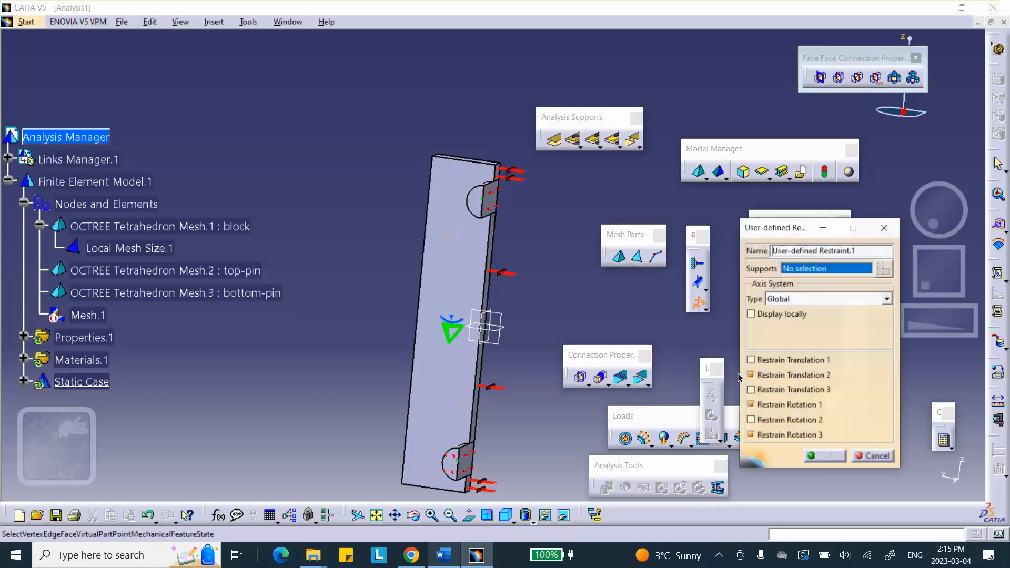
{"action": "left_click", "coordinate": [753, 405]}
{"action": "left_click", "coordinate": [751, 437]}
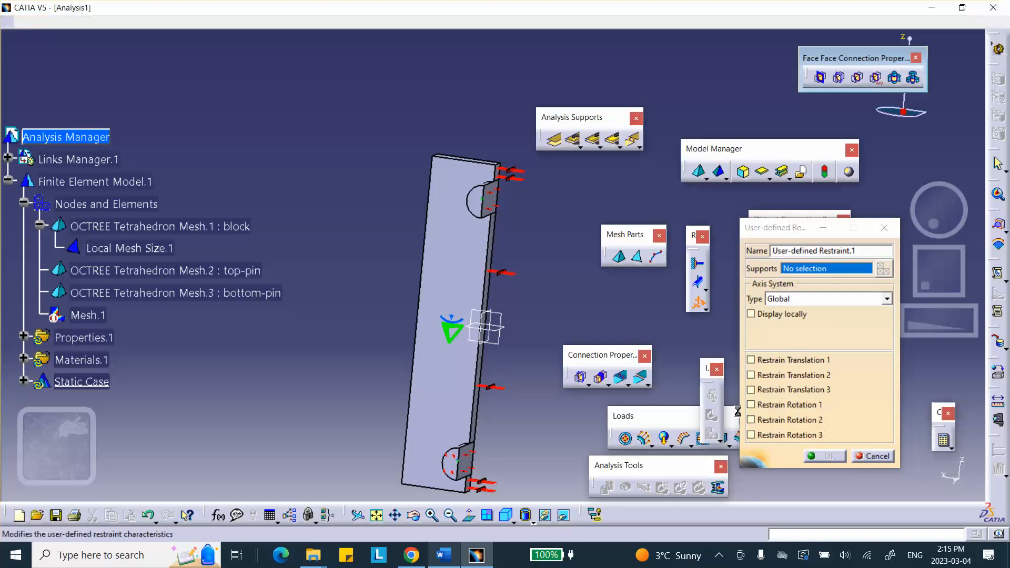
{"action": "left_click", "coordinate": [482, 208]}
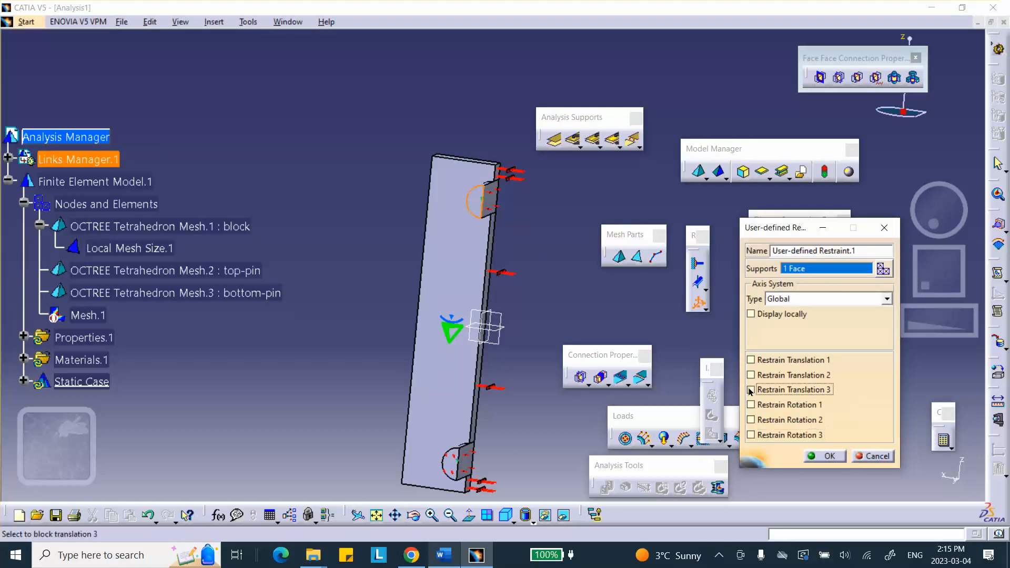
{"action": "left_click", "coordinate": [750, 390]}
{"action": "left_click", "coordinate": [829, 461]}
Step: Apply an enforced displacement to User-defined Restraint.1 with Translation 3 set to .01 in
{"action": "middle_click_drag", "start_coordinate": [523, 287], "coordinate": [516, 230]}
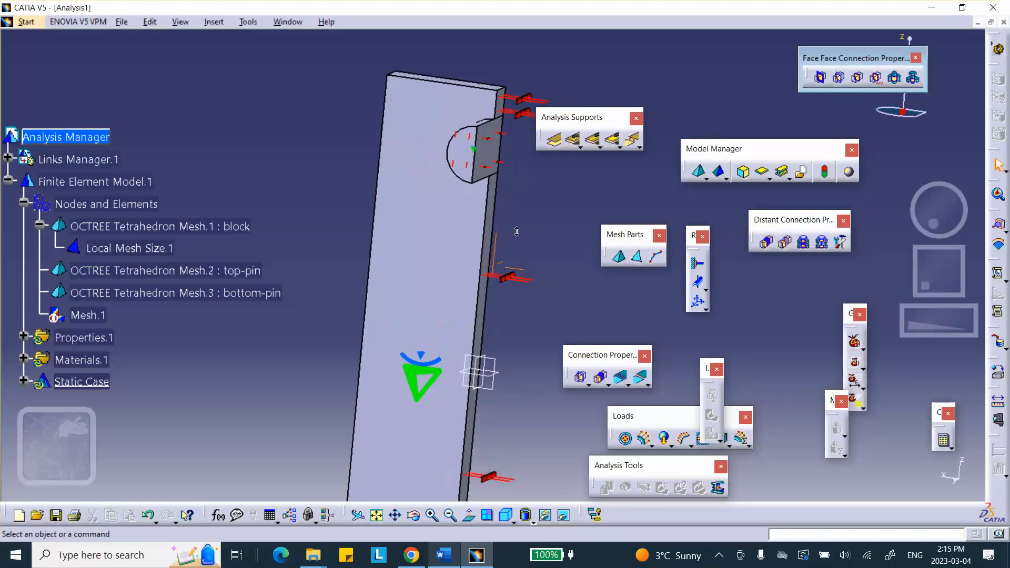
{"action": "middle_click_drag", "start_coordinate": [339, 205], "coordinate": [295, 215]}
{"action": "scroll", "coordinate": [156, 278], "scroll_direction": "down", "scroll_amount": 3}
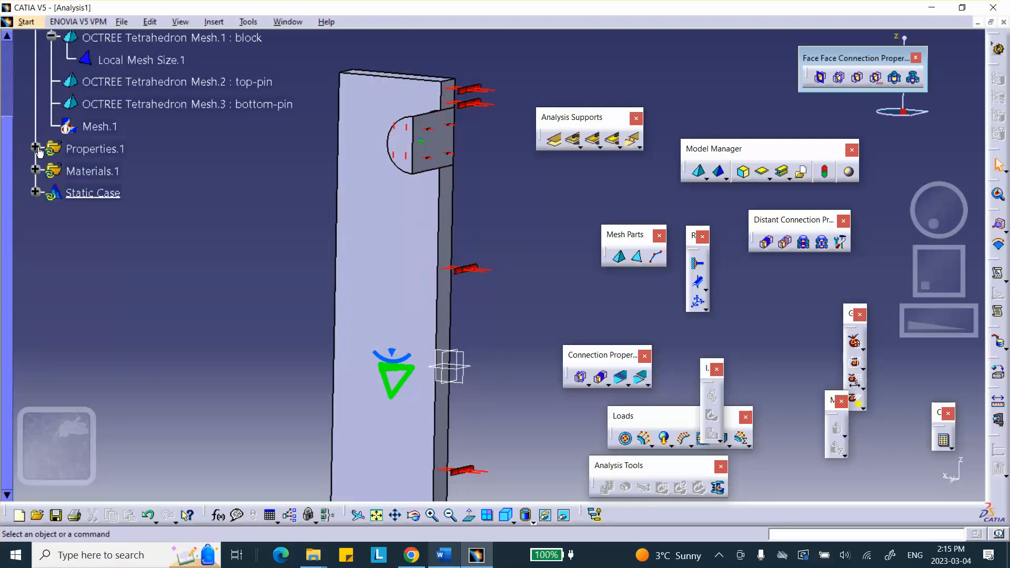
{"action": "left_click", "coordinate": [35, 193]}
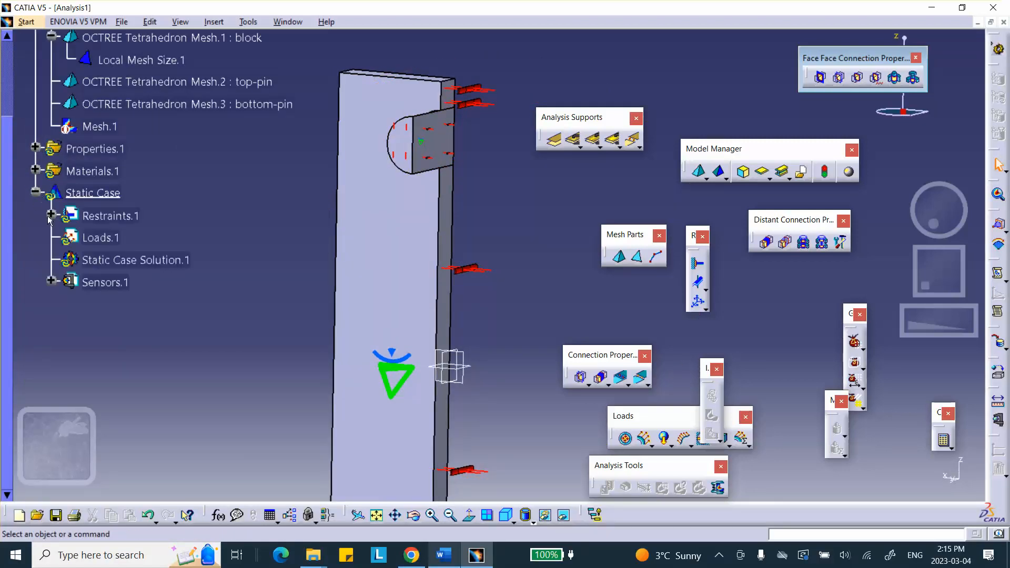
{"action": "left_click", "coordinate": [51, 216]}
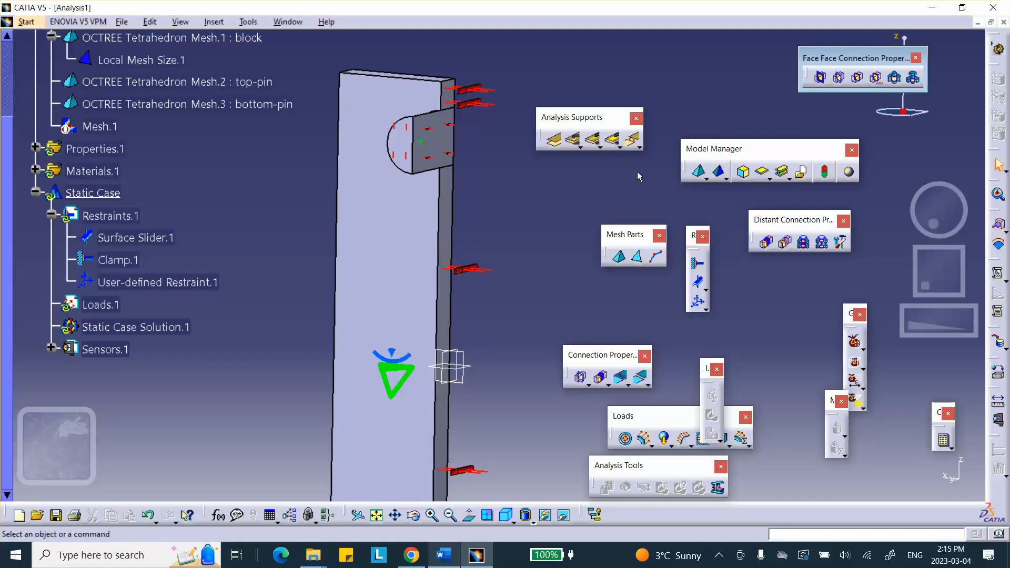
{"action": "left_click_drag", "start_coordinate": [662, 415], "coordinate": [701, 79]}
{"action": "left_click", "coordinate": [744, 105]}
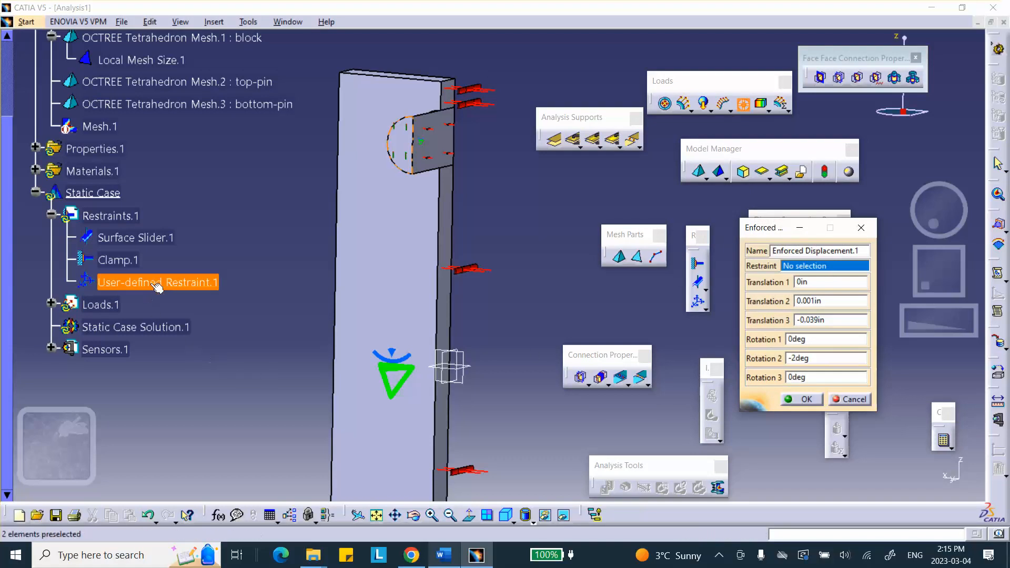
{"action": "left_click", "coordinate": [200, 282]}
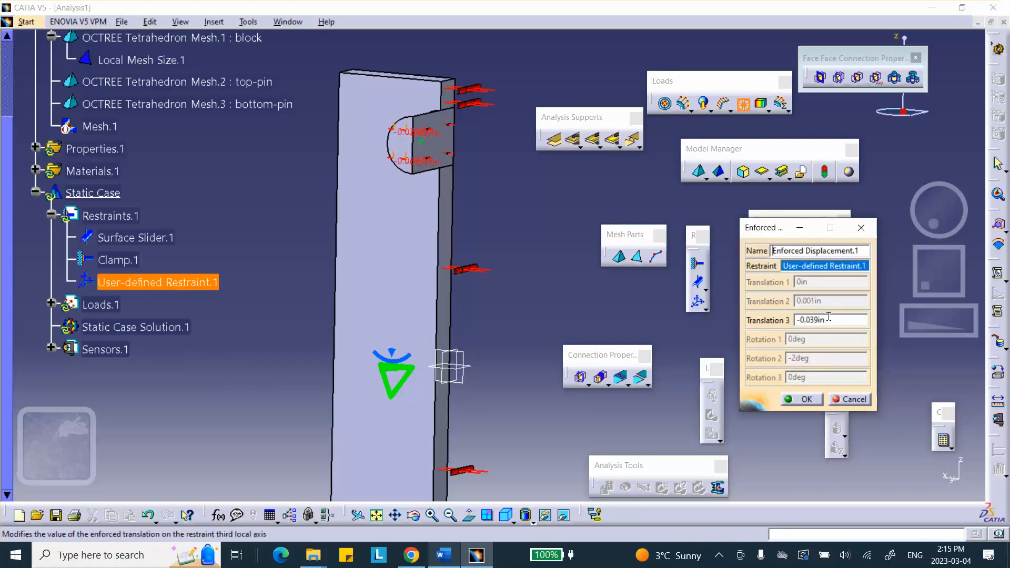
{"action": "left_click_drag", "start_coordinate": [827, 320], "coordinate": [725, 323]}
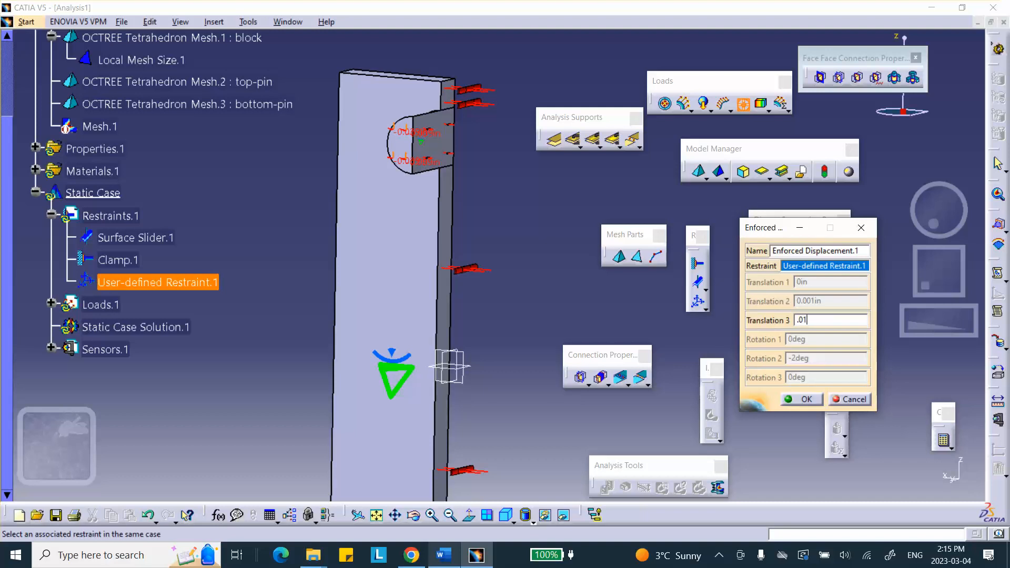
{"action": "key", "text": "Return"}
{"action": "left_click", "coordinate": [800, 399]}
{"action": "middle_click_drag", "start_coordinate": [520, 172], "coordinate": [523, 217]}
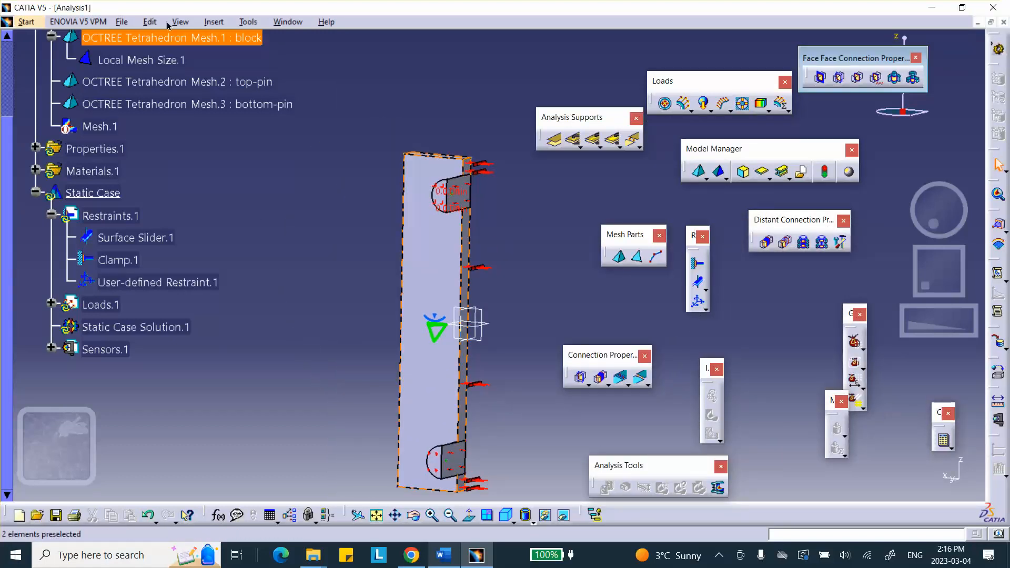
Step: Start saving Analysis1.CATAnalysis through Save Management and choose the desktop folder DO_NOT_DELETE_VIDEOS+W2023\Lab_8_Activities\Lab_8_Activity_2 as its location
{"action": "left_click", "coordinate": [120, 22]}
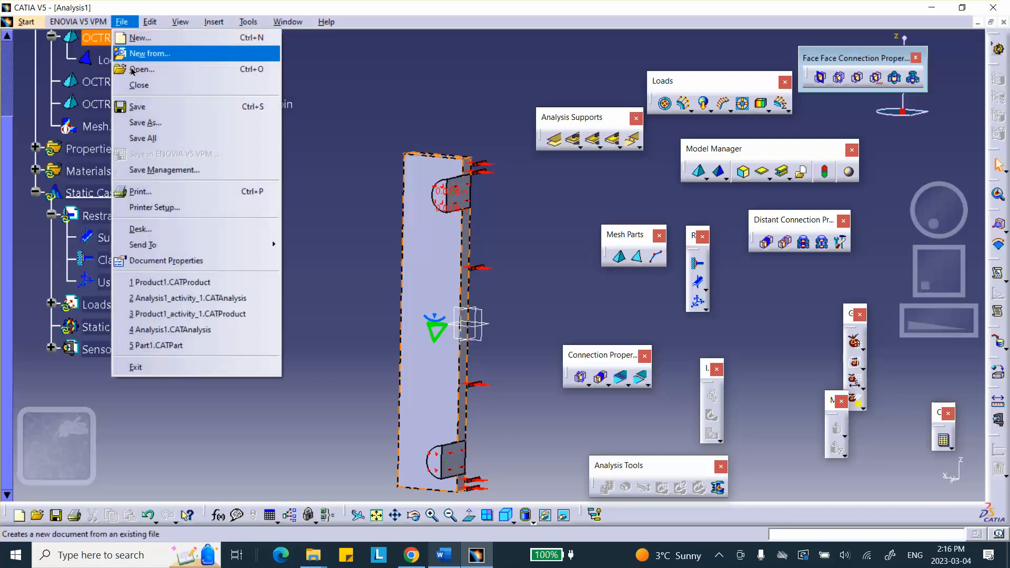
{"action": "left_click", "coordinate": [158, 169]}
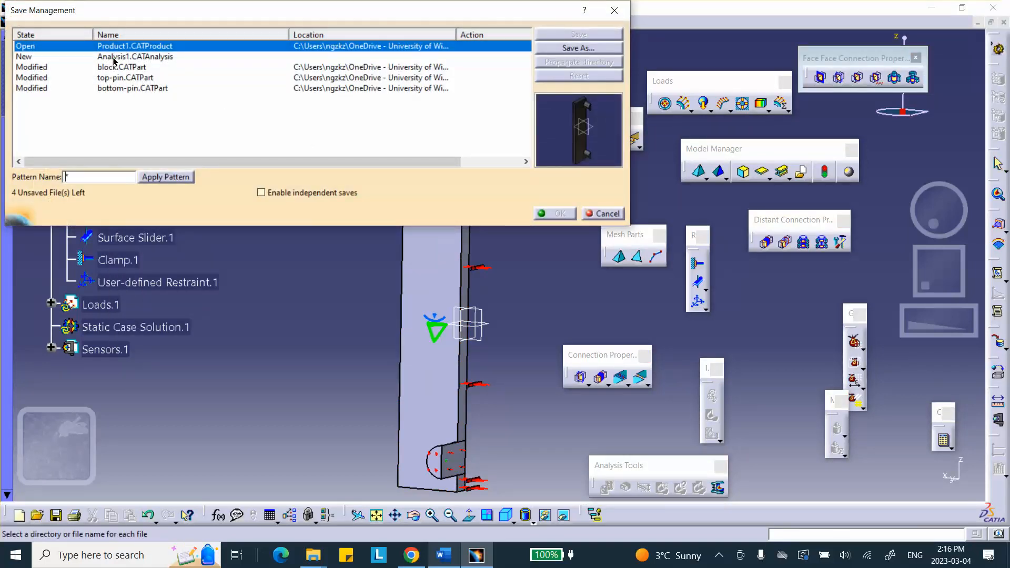
{"action": "left_click", "coordinate": [113, 58]}
{"action": "left_click", "coordinate": [555, 46]}
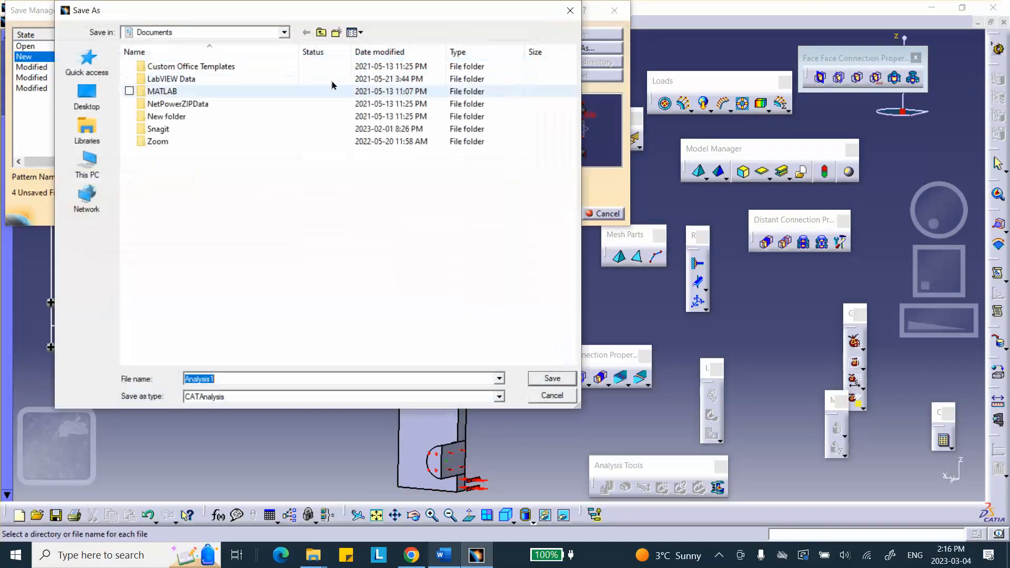
{"action": "left_click", "coordinate": [86, 99]}
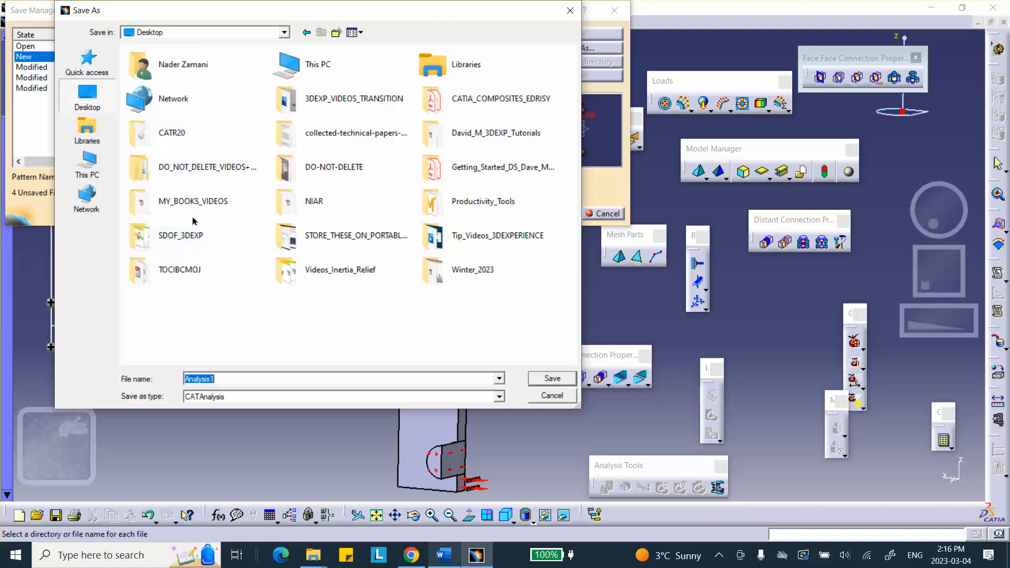
{"action": "double_click", "coordinate": [194, 166]}
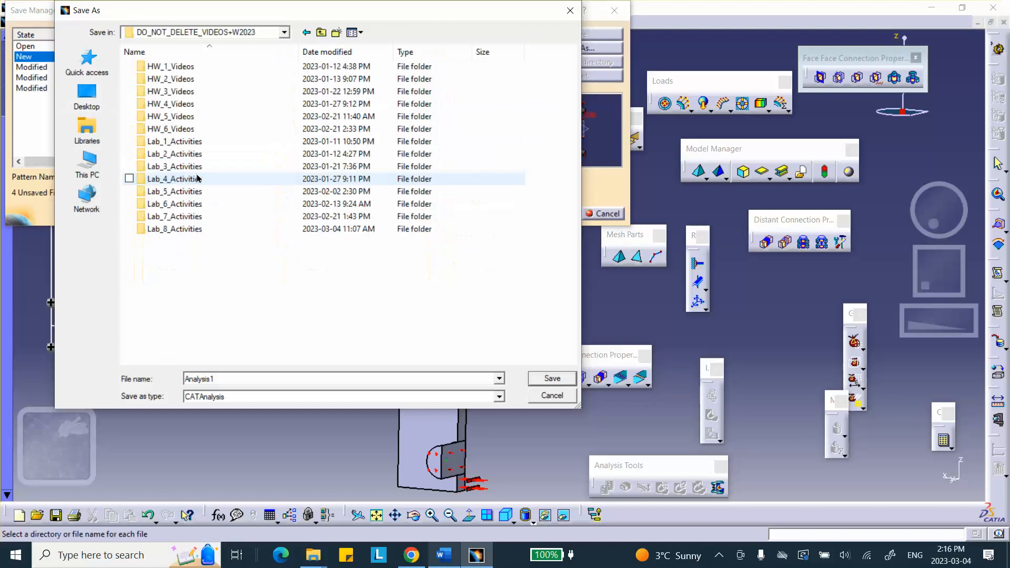
{"action": "double_click", "coordinate": [173, 229]}
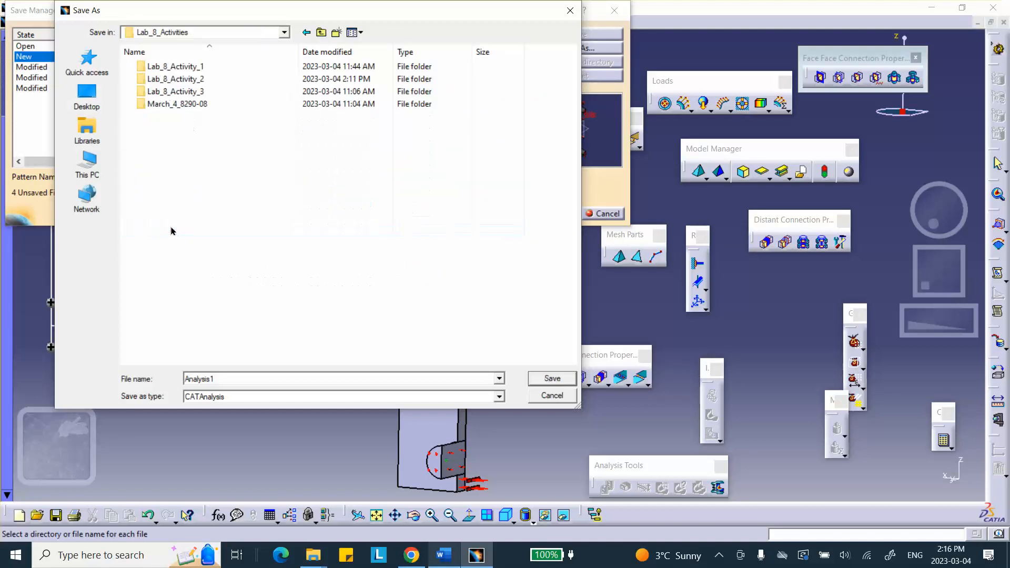
{"action": "double_click", "coordinate": [173, 80]}
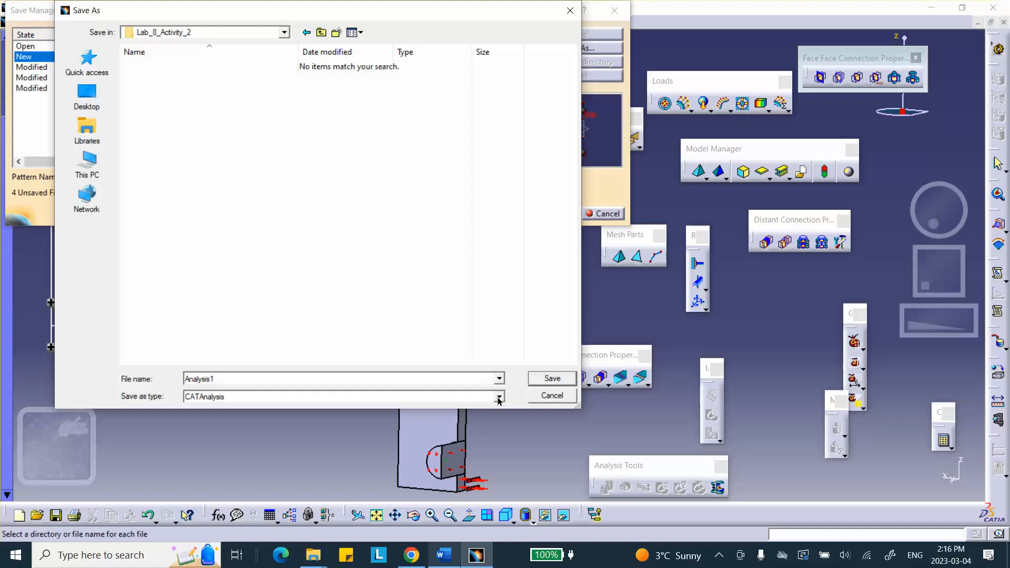
Step: Save the analysis as Analysis1 of type CATAnalysis and confirm saving all modified files
{"action": "left_click", "coordinate": [499, 379]}
{"action": "left_click", "coordinate": [499, 379]}
{"action": "left_click", "coordinate": [453, 277]}
{"action": "left_click", "coordinate": [546, 379]}
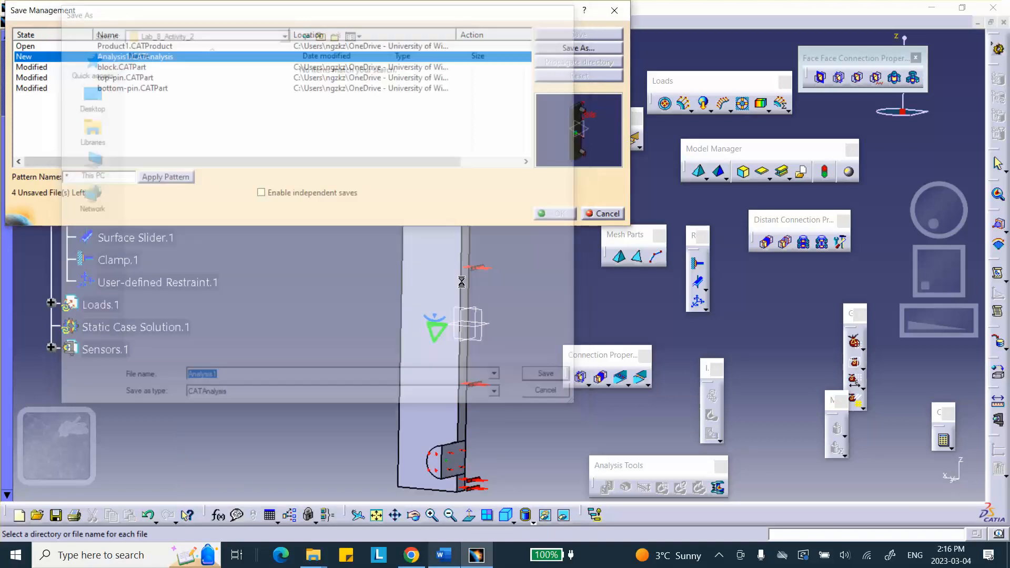
{"action": "left_click", "coordinate": [551, 212]}
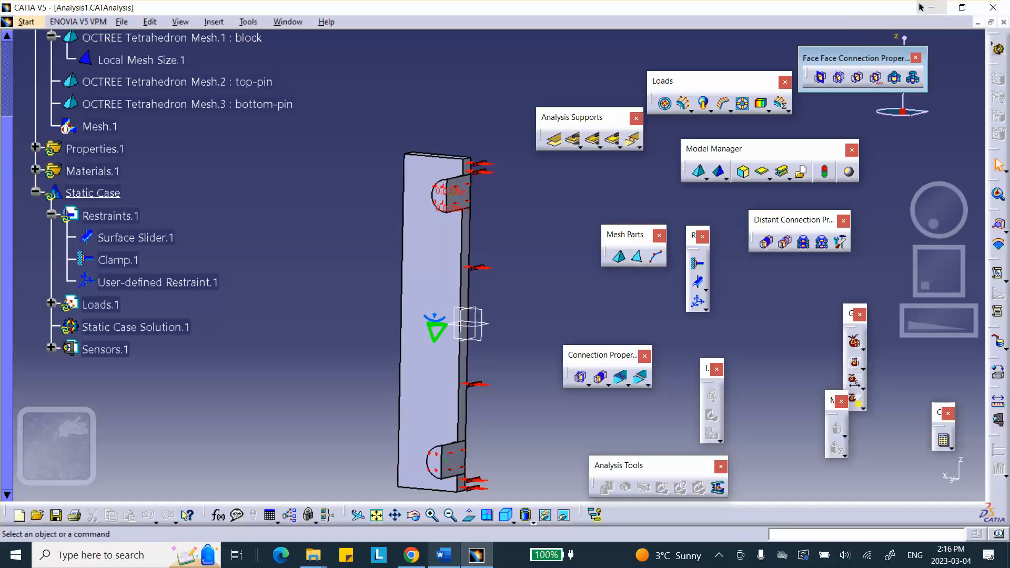
Step: Switch to File Explorer, open the Lab_8_Activity_2 folder from the desktop and check the saved analysis, product and part files
{"action": "left_click", "coordinate": [937, 9]}
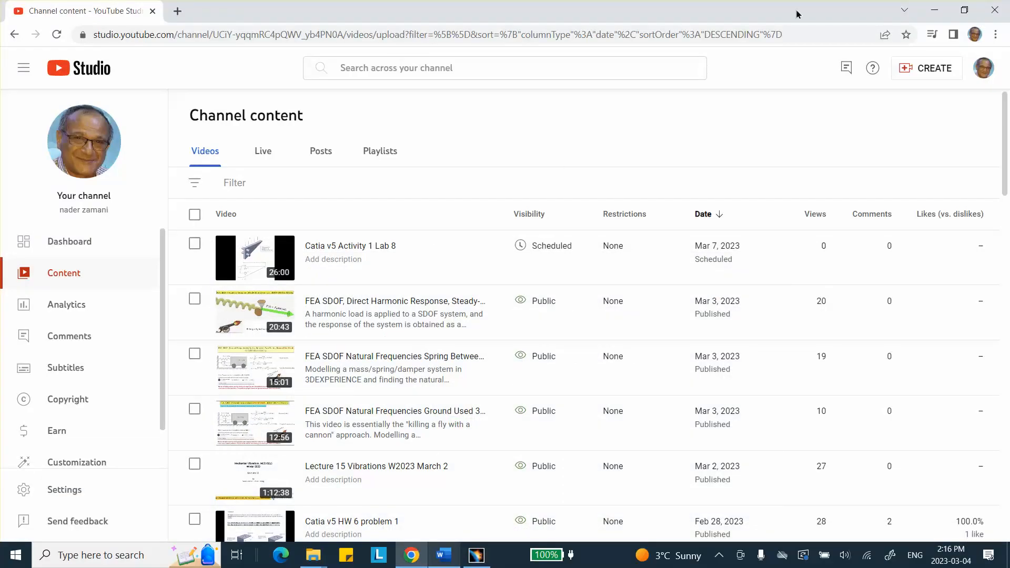
{"action": "left_click", "coordinate": [931, 10]}
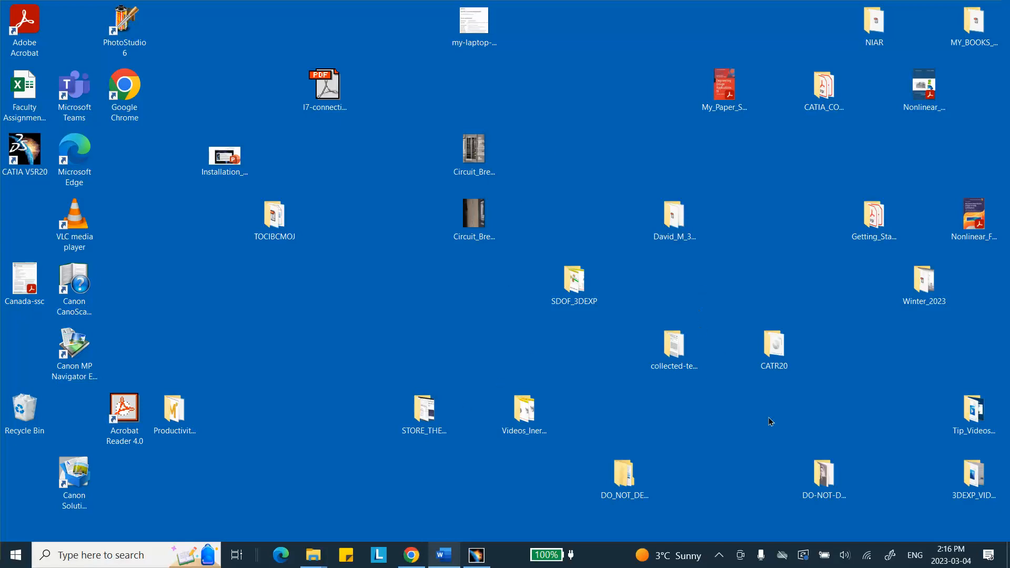
{"action": "double_click", "coordinate": [617, 476]}
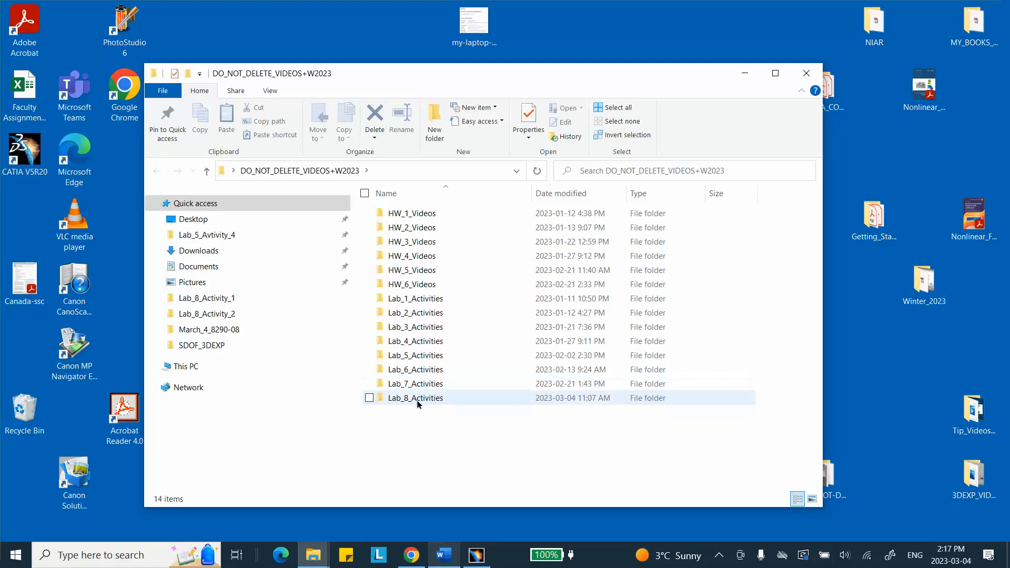
{"action": "double_click", "coordinate": [415, 399]}
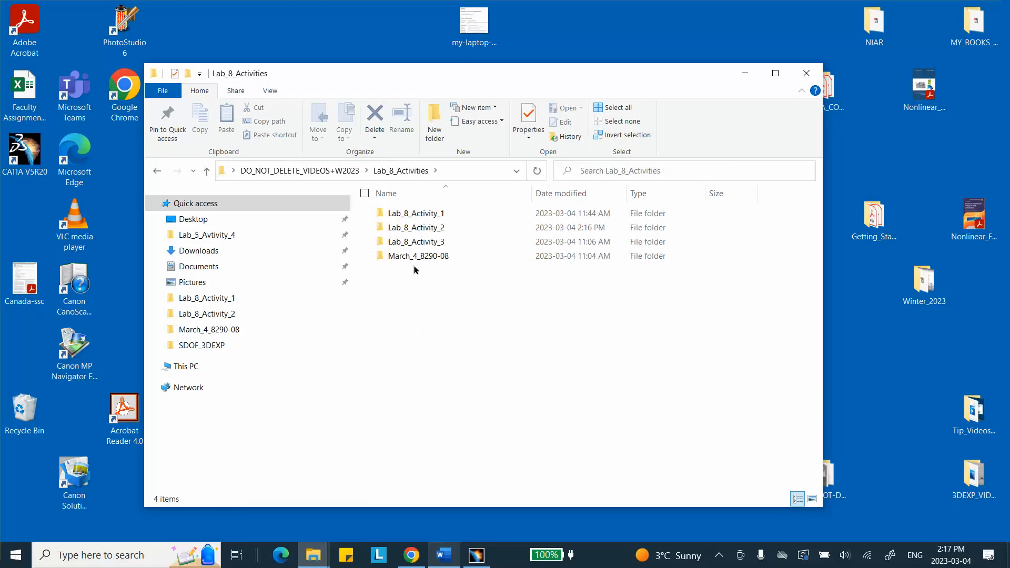
{"action": "double_click", "coordinate": [416, 228]}
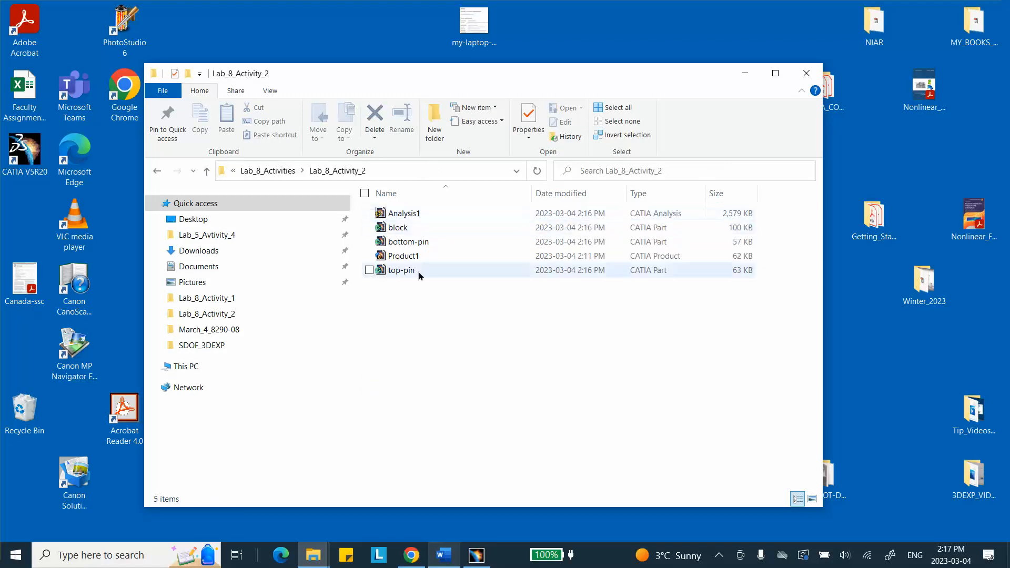
{"action": "left_click", "coordinate": [418, 257]}
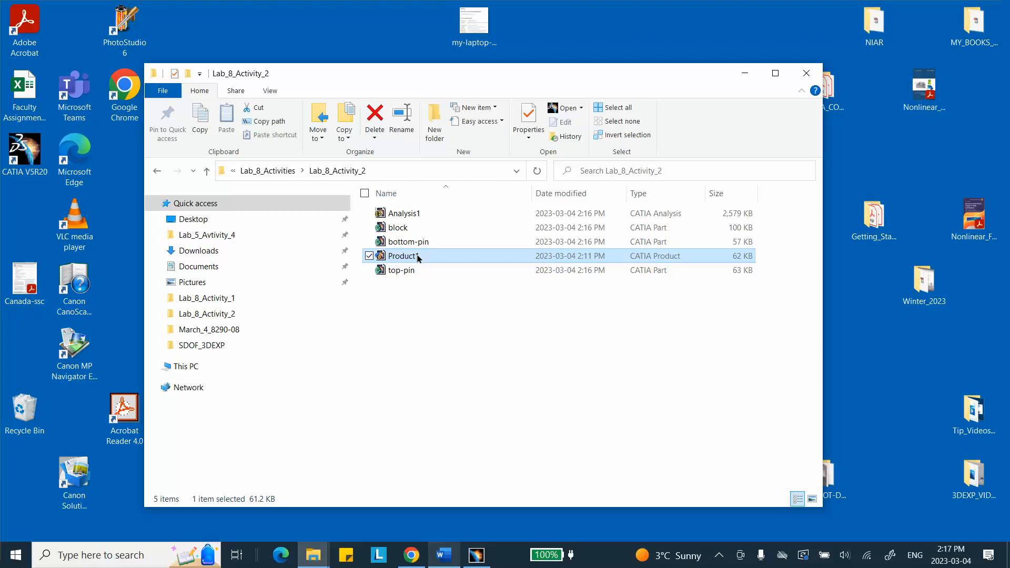
{"action": "left_click", "coordinate": [429, 242]}
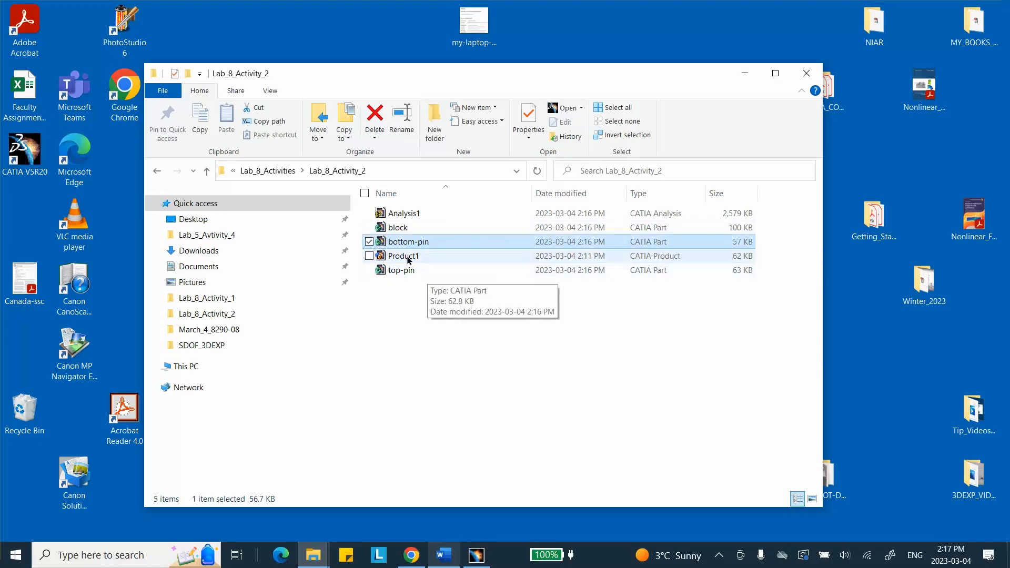
{"action": "left_click", "coordinate": [412, 227]}
{"action": "left_click", "coordinate": [416, 243]}
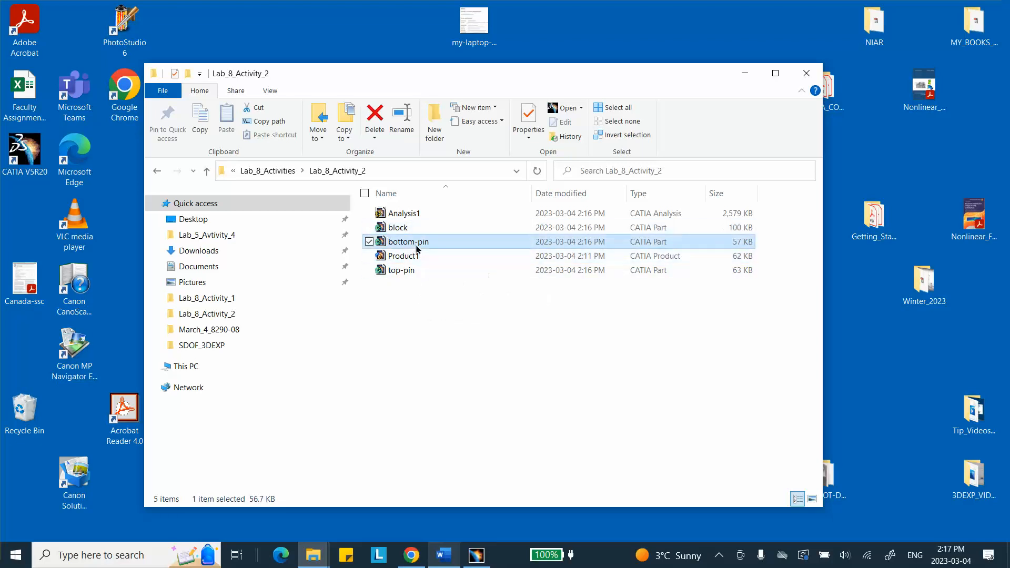
Step: Switch from File Explorer back to CATIA and try to run the total computation of the analysis
{"action": "left_click", "coordinate": [410, 273]}
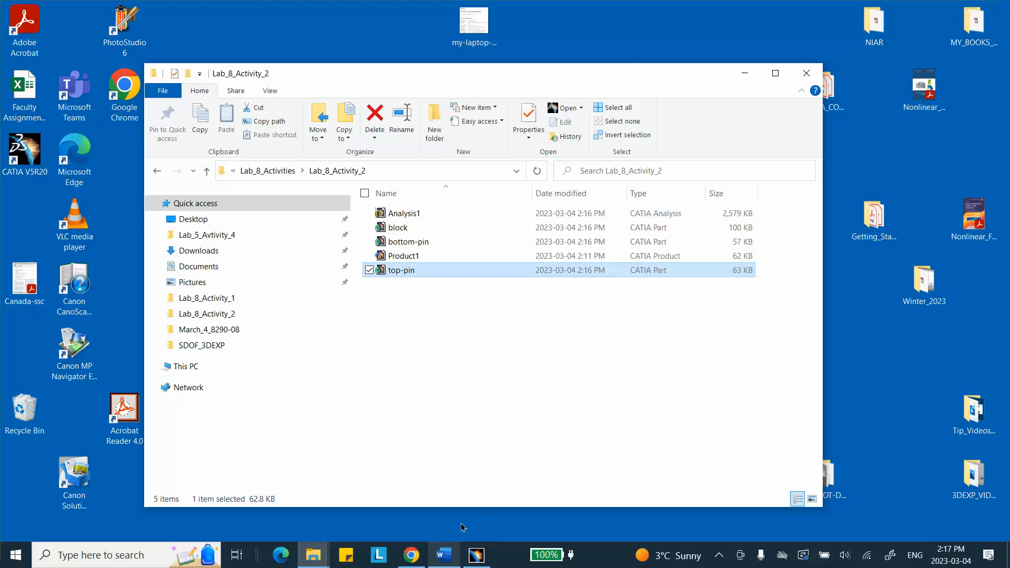
{"action": "left_click", "coordinate": [476, 555]}
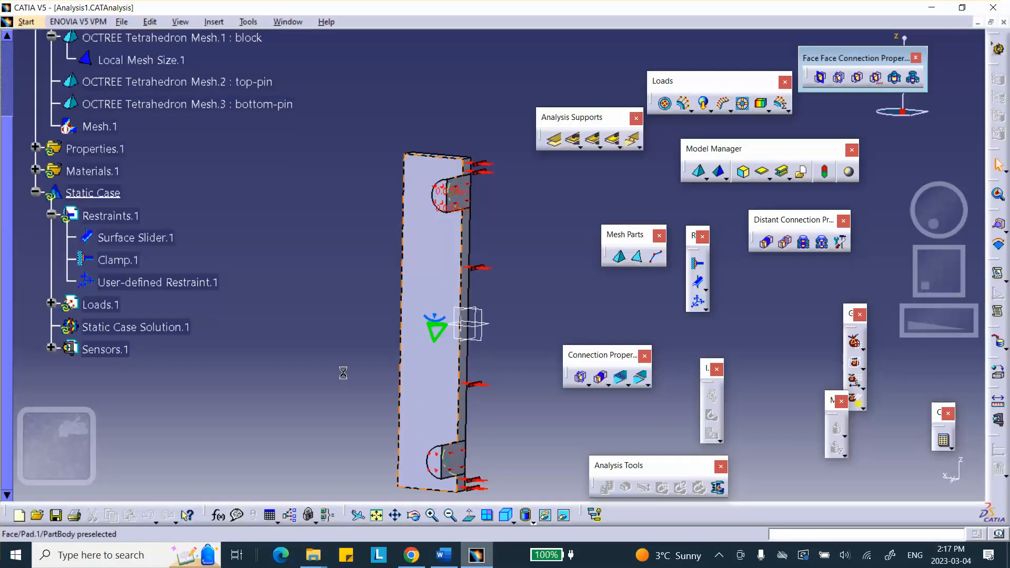
{"action": "left_click", "coordinate": [944, 440]}
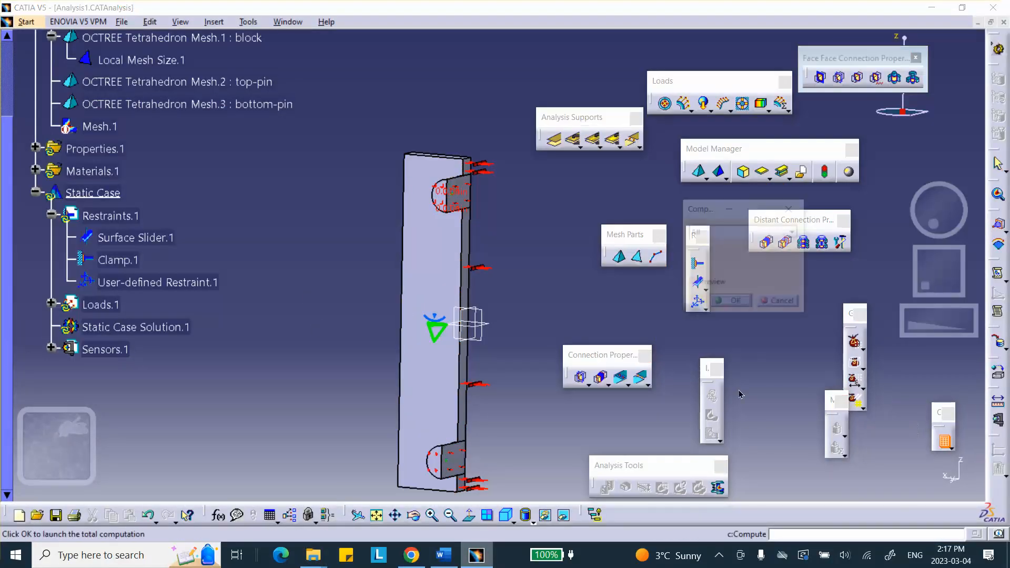
{"action": "left_click", "coordinate": [726, 303]}
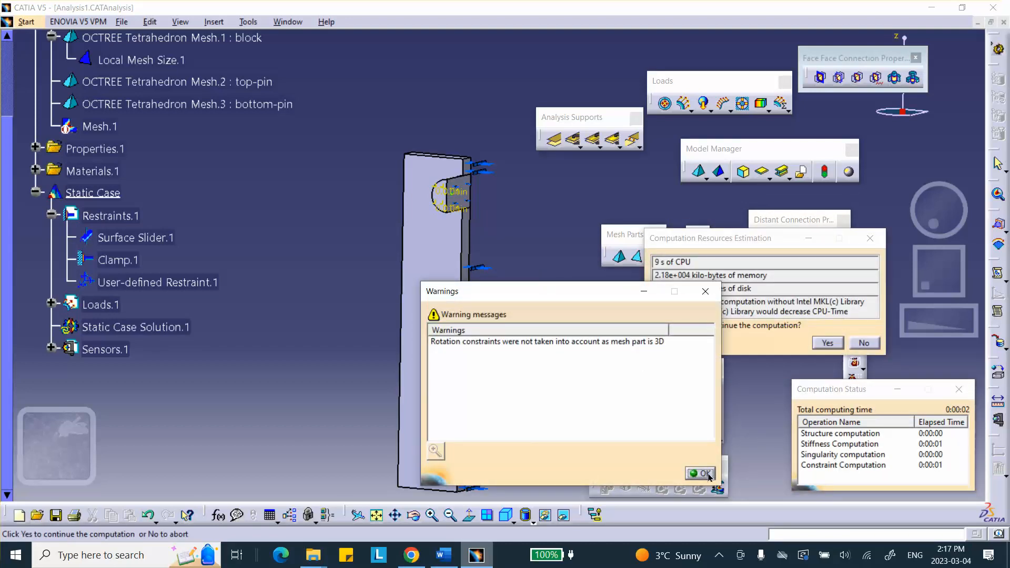
{"action": "left_click", "coordinate": [700, 473]}
{"action": "middle_click_drag", "start_coordinate": [490, 264], "coordinate": [479, 269]}
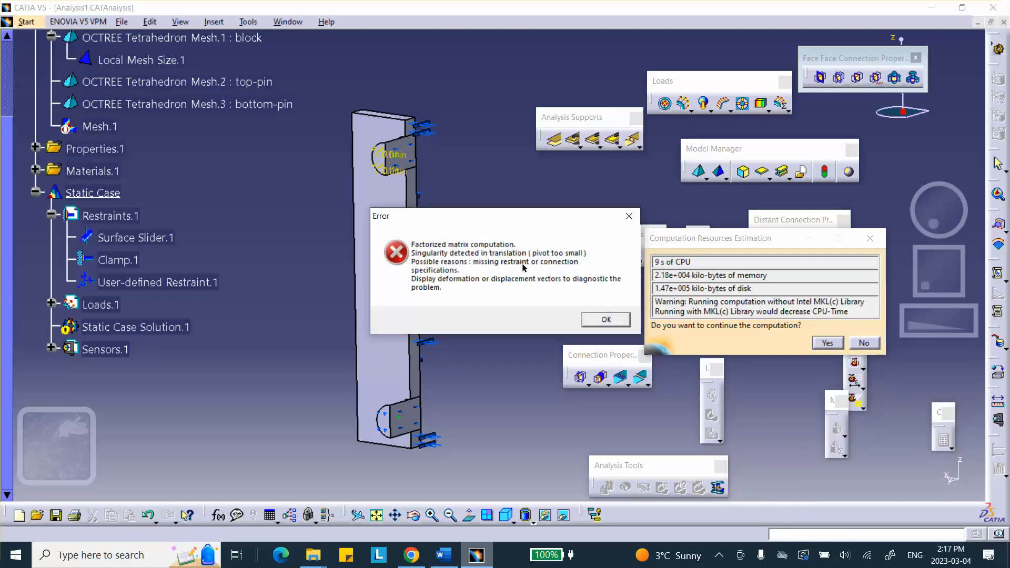
{"action": "left_click", "coordinate": [607, 320]}
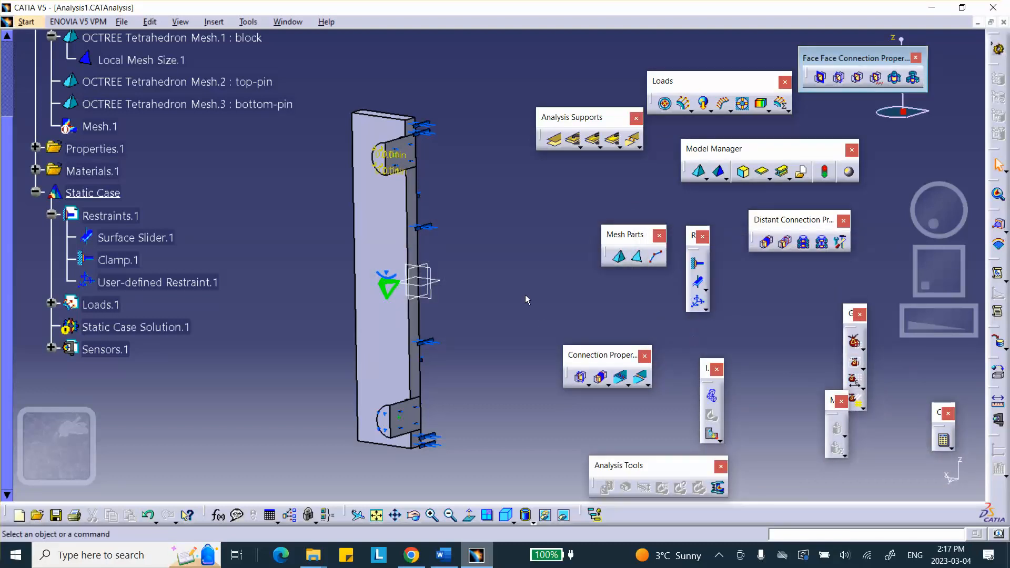
Step: Display the deformation of the static case solution and animate the deformed mesh
{"action": "middle_click_drag", "start_coordinate": [525, 295], "coordinate": [510, 301]}
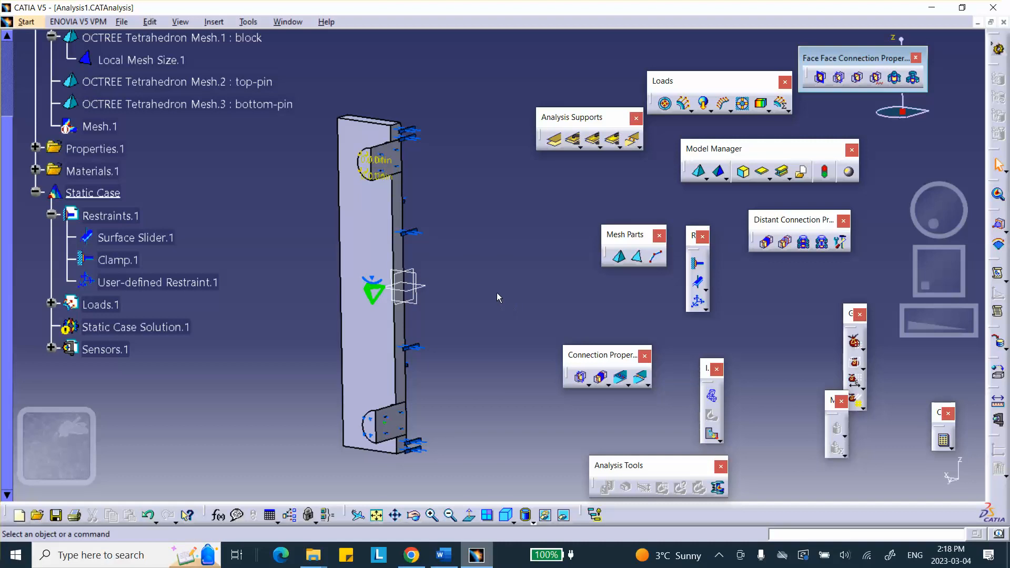
{"action": "left_click", "coordinate": [713, 398]}
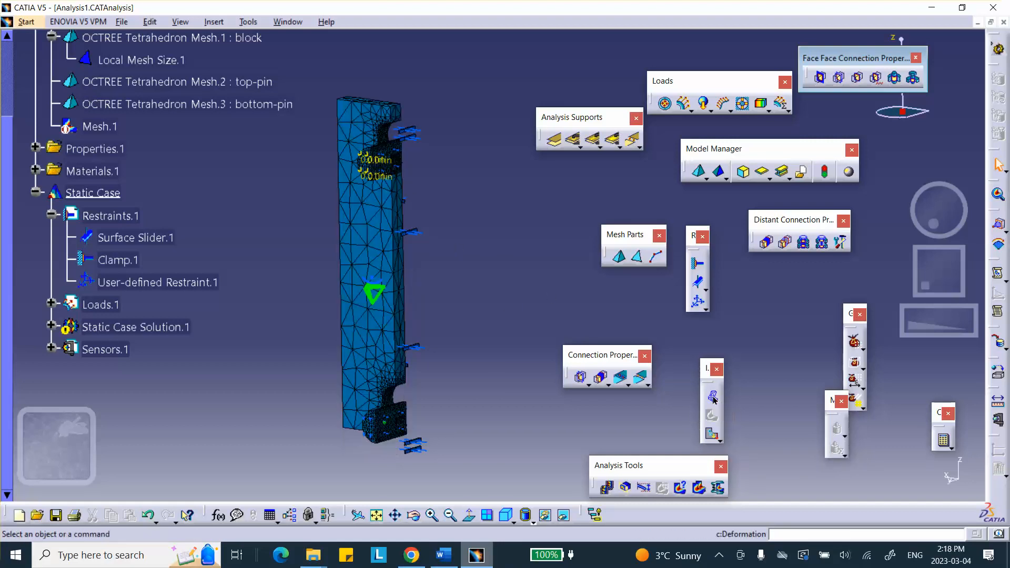
{"action": "left_click", "coordinate": [608, 486]}
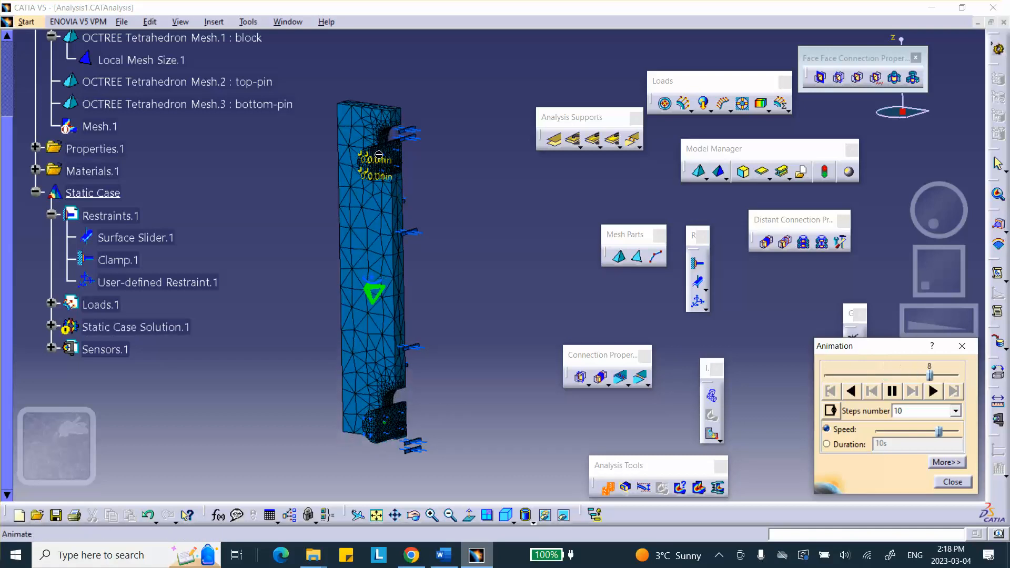
{"action": "left_click", "coordinate": [947, 484]}
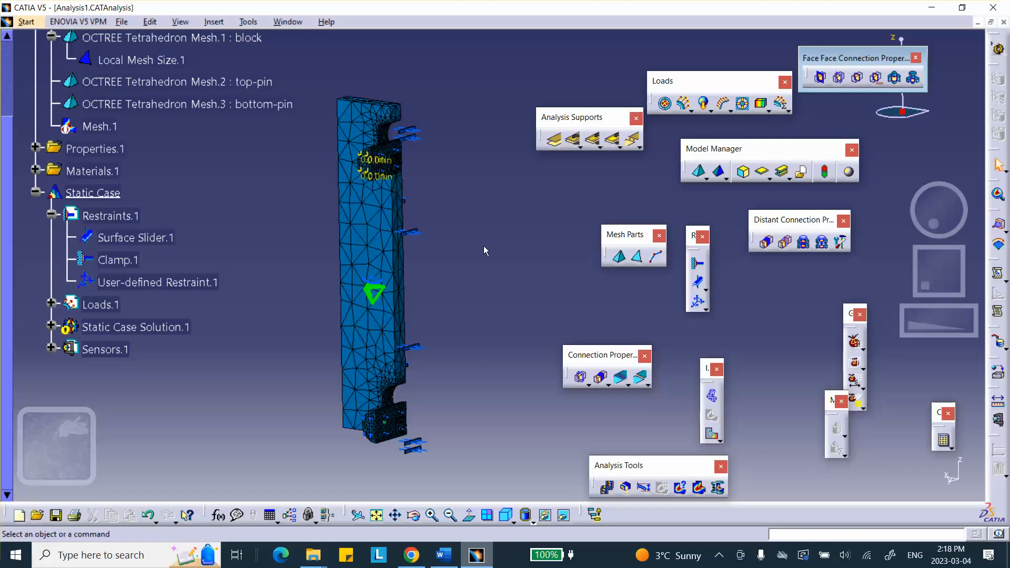
Step: Deactivate Deformed mesh.1 under Static Case Solution.1
{"action": "left_click", "coordinate": [51, 327]}
{"action": "left_click", "coordinate": [131, 349]}
{"action": "right_click", "coordinate": [135, 350]}
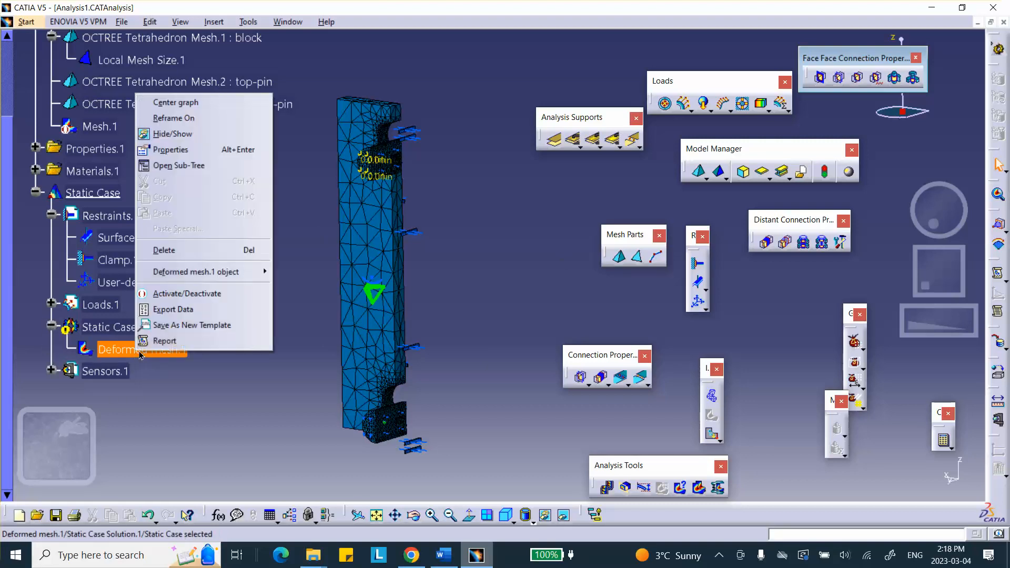
{"action": "left_click", "coordinate": [170, 294]}
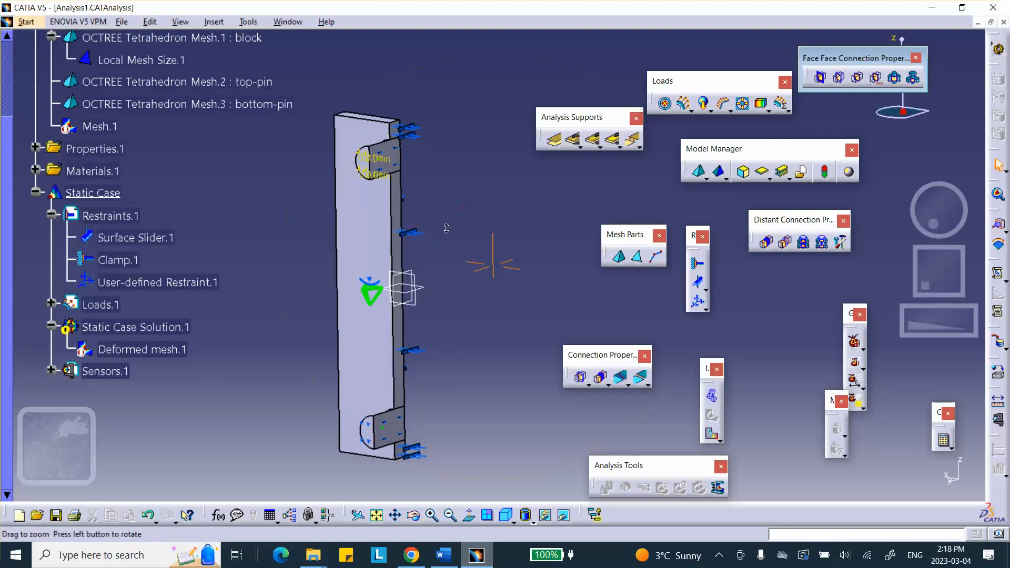
Step: Create a general analysis connection between the bottom pin's cylindrical face and the block's lower groove face, hiding the bottom pin to reach the groove
{"action": "middle_click_drag", "start_coordinate": [416, 281], "coordinate": [647, 237]}
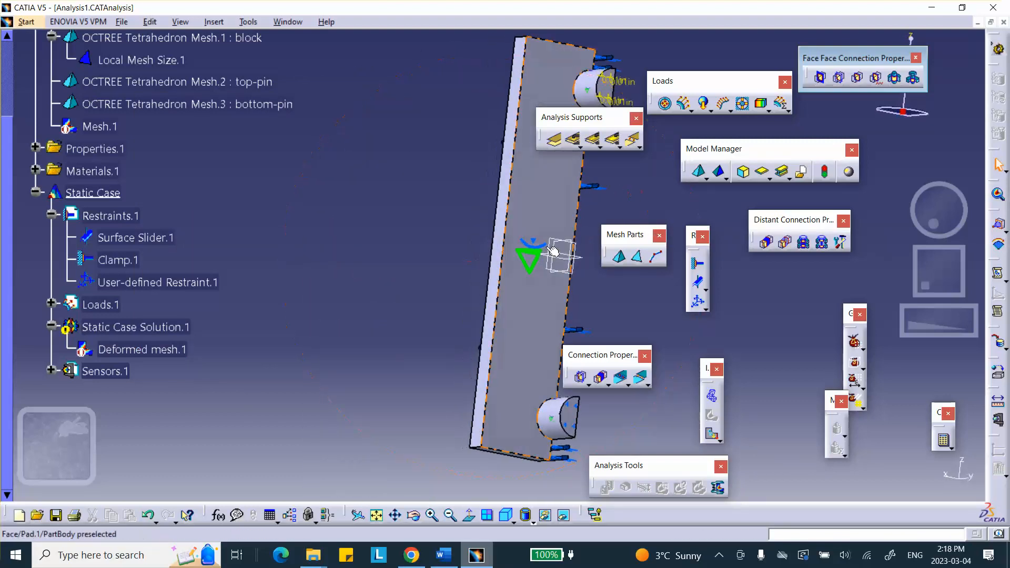
{"action": "middle_click_drag", "start_coordinate": [563, 256], "coordinate": [455, 263]}
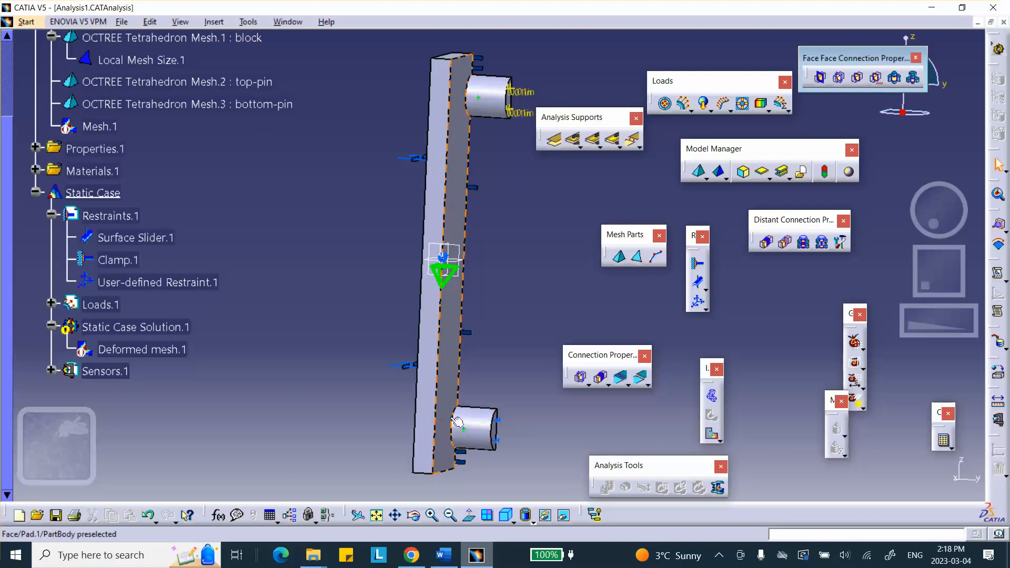
{"action": "middle_click_drag", "start_coordinate": [490, 388], "coordinate": [430, 337]}
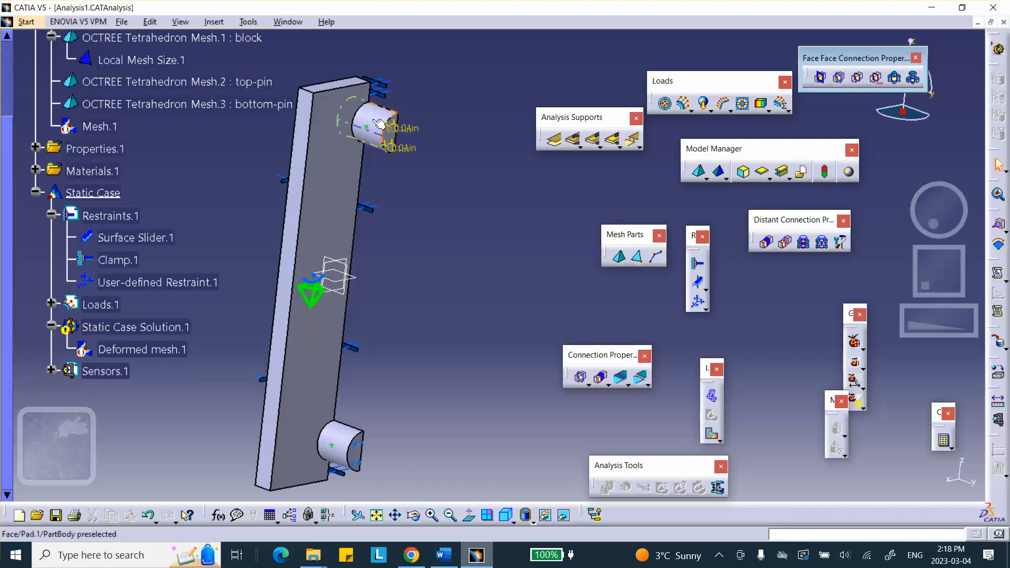
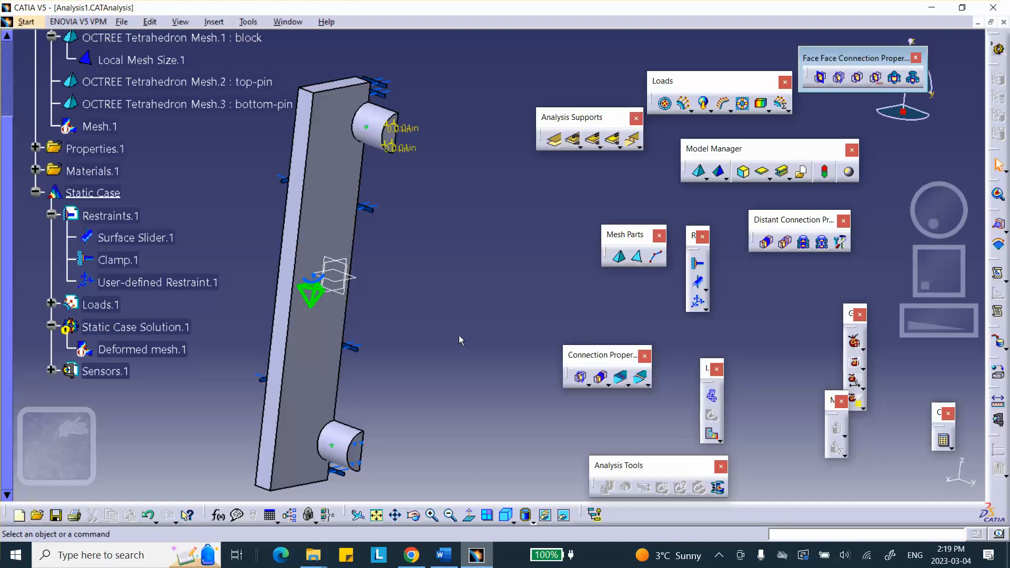
{"action": "middle_click_drag", "start_coordinate": [460, 260], "coordinate": [504, 189]}
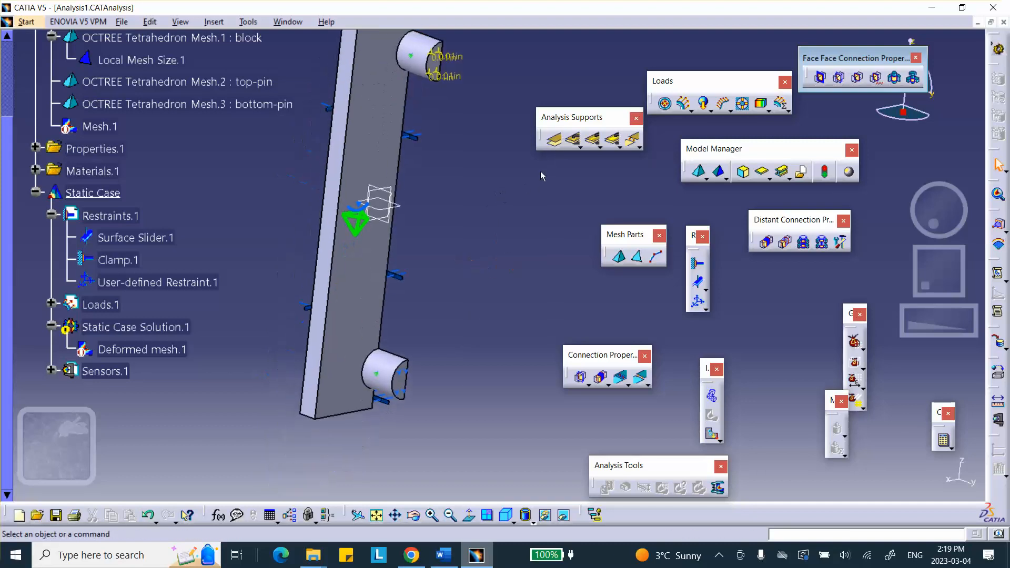
{"action": "left_click", "coordinate": [557, 146]}
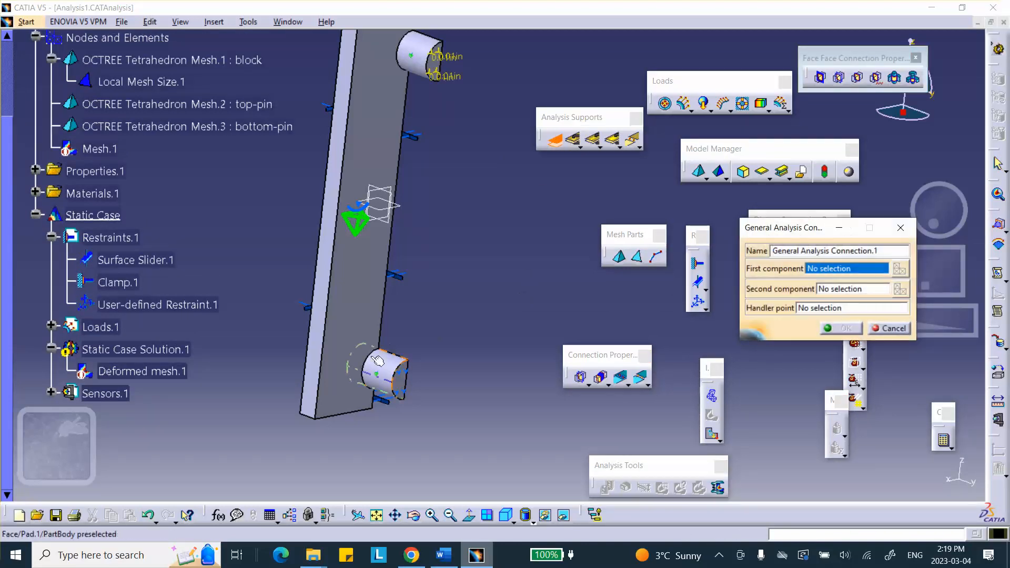
{"action": "left_click", "coordinate": [391, 365]}
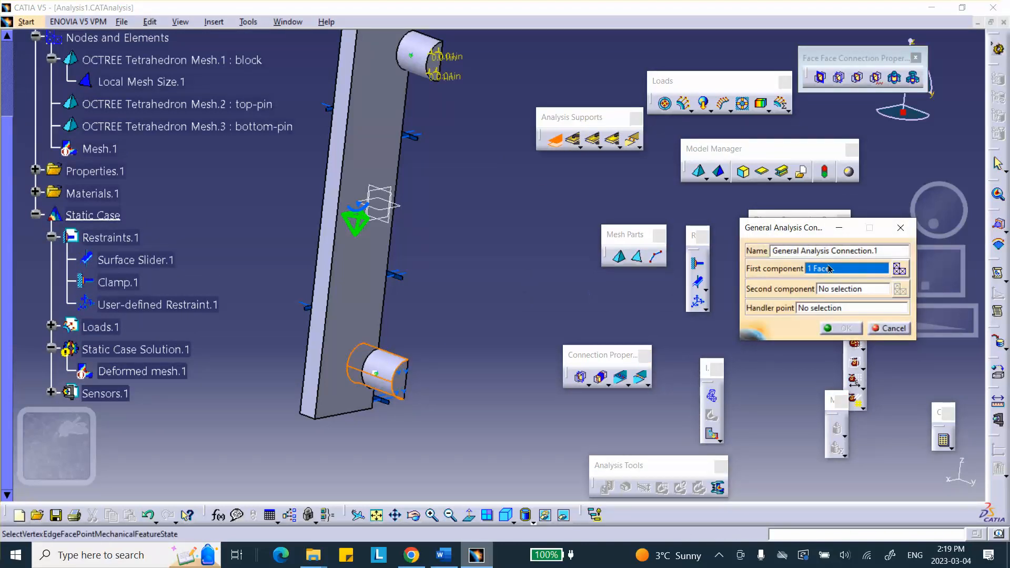
{"action": "right_click", "coordinate": [392, 371]}
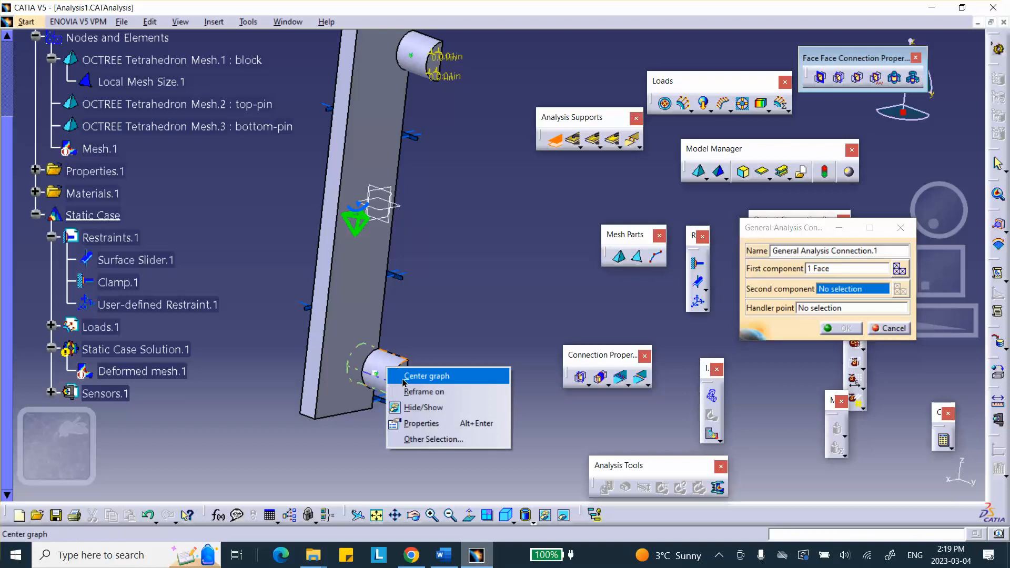
{"action": "left_click", "coordinate": [445, 406]}
{"action": "middle_click_drag", "start_coordinate": [444, 391], "coordinate": [193, 324]}
{"action": "left_click", "coordinate": [311, 241]}
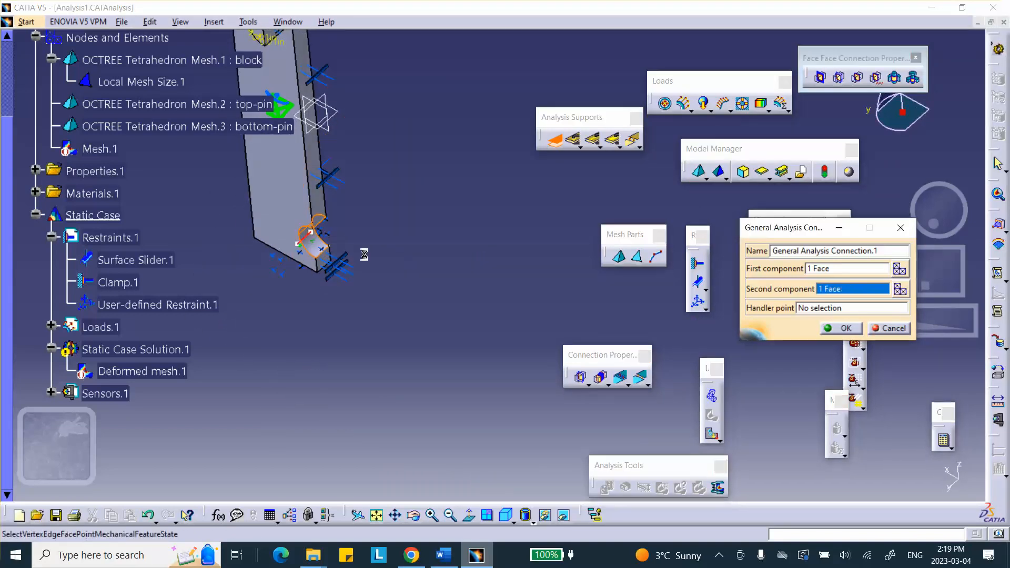
{"action": "left_click", "coordinate": [855, 327]}
Step: Expand Analysis Connection Manager.1 and its Analysis Connections.1 branch in the specification tree
{"action": "middle_click_drag", "start_coordinate": [401, 244], "coordinate": [444, 487]}
{"action": "middle_click_drag", "start_coordinate": [401, 349], "coordinate": [511, 340]}
{"action": "scroll", "coordinate": [168, 260], "scroll_direction": "up", "scroll_amount": 3}
{"action": "left_click", "coordinate": [20, 179]}
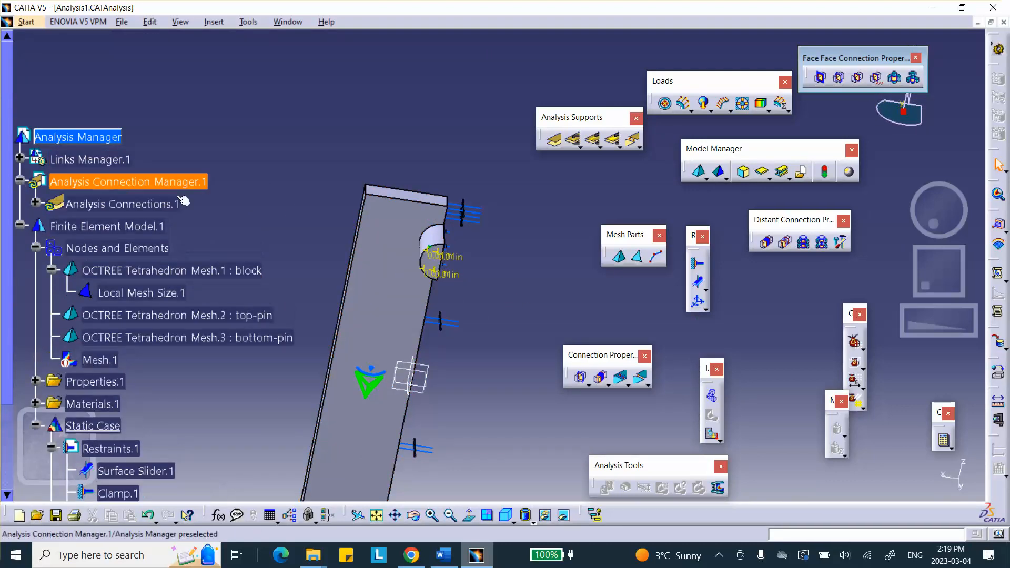
{"action": "left_click", "coordinate": [33, 204]}
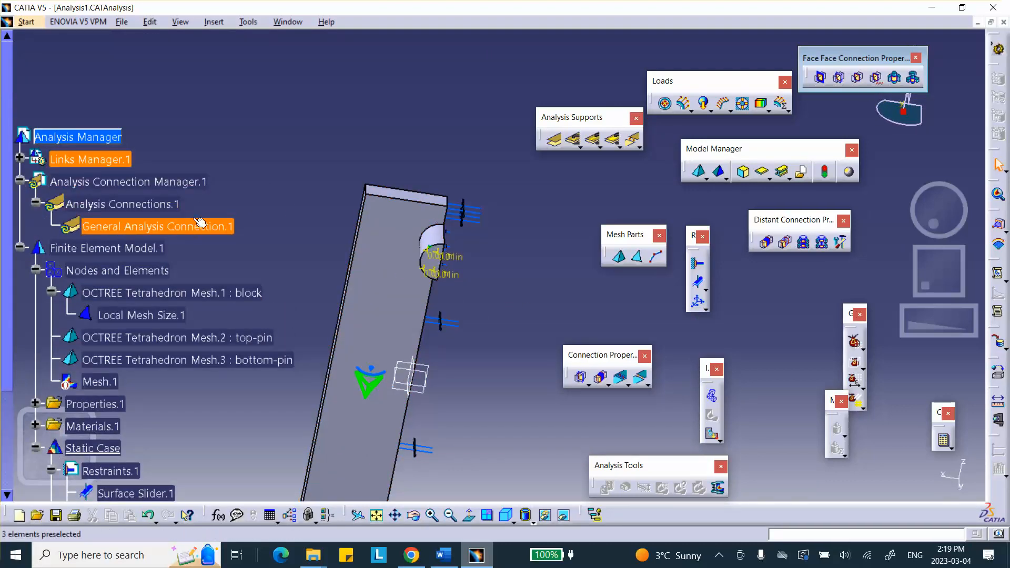
Step: Create a second general analysis connection between the top pin's cylindrical face and the block's upper groove face, hiding the top pin
{"action": "left_click", "coordinate": [554, 139]}
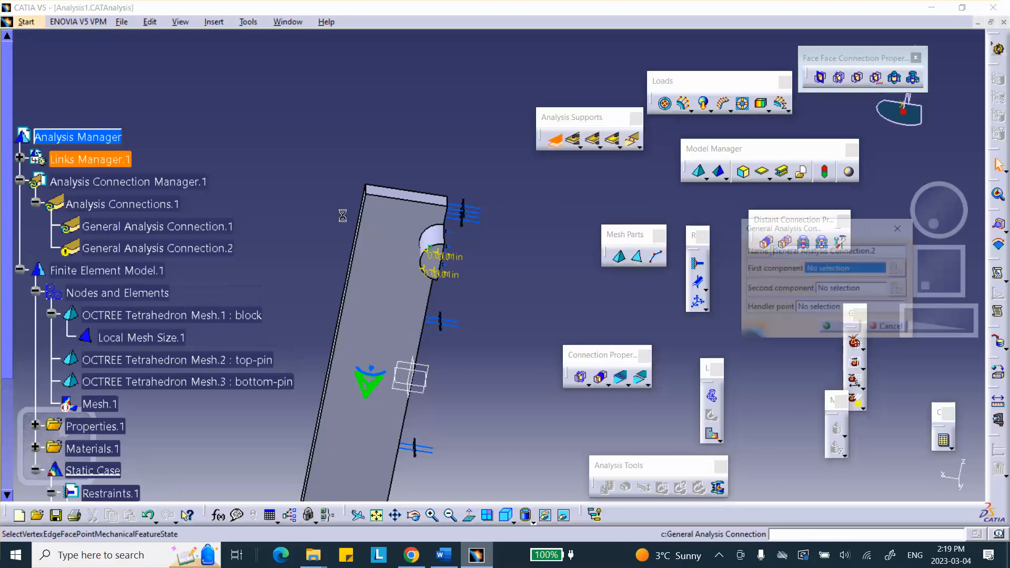
{"action": "middle_click_drag", "start_coordinate": [300, 221], "coordinate": [171, 129]}
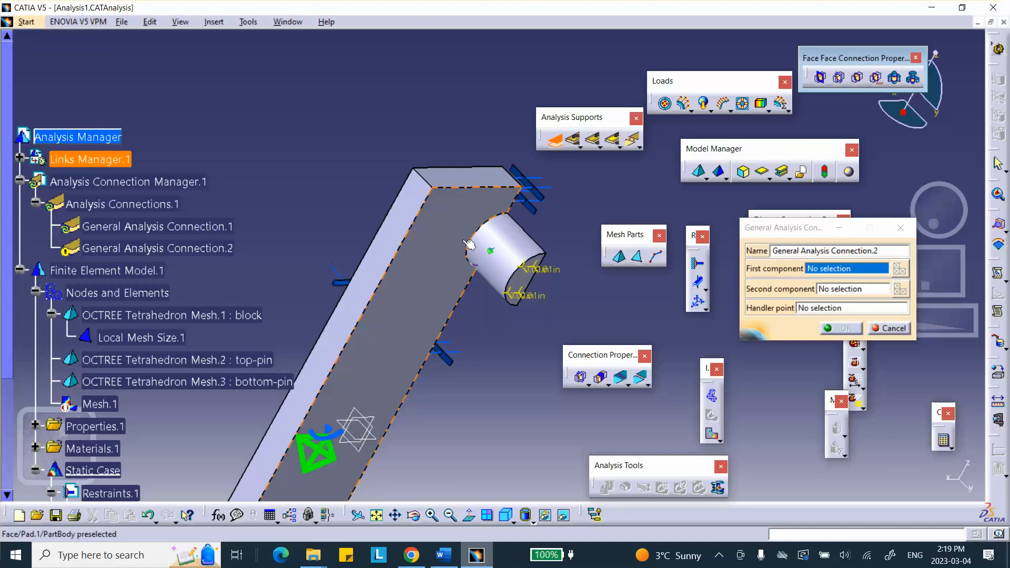
{"action": "left_click", "coordinate": [515, 246]}
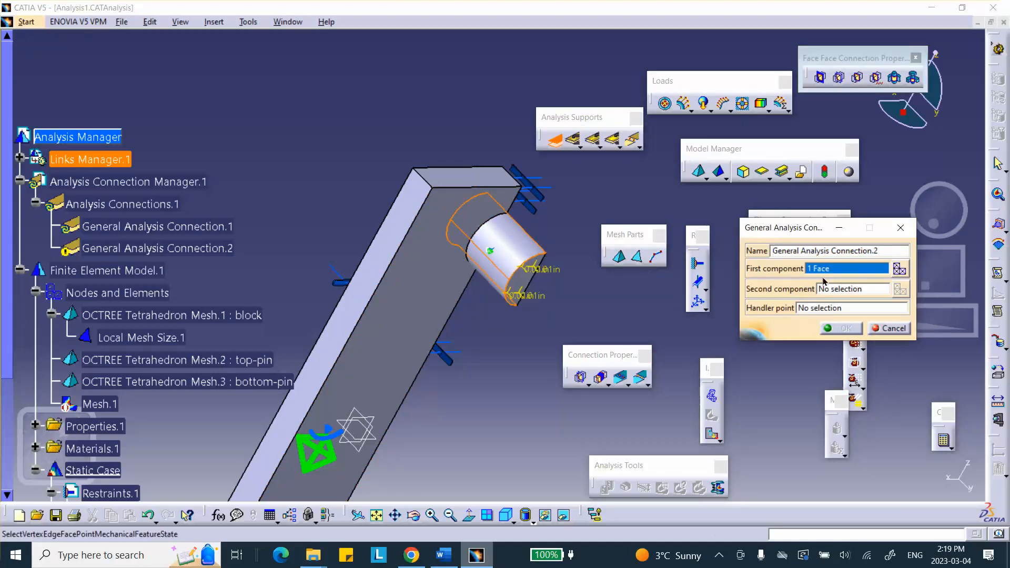
{"action": "left_click", "coordinate": [837, 290]}
{"action": "right_click", "coordinate": [507, 238]}
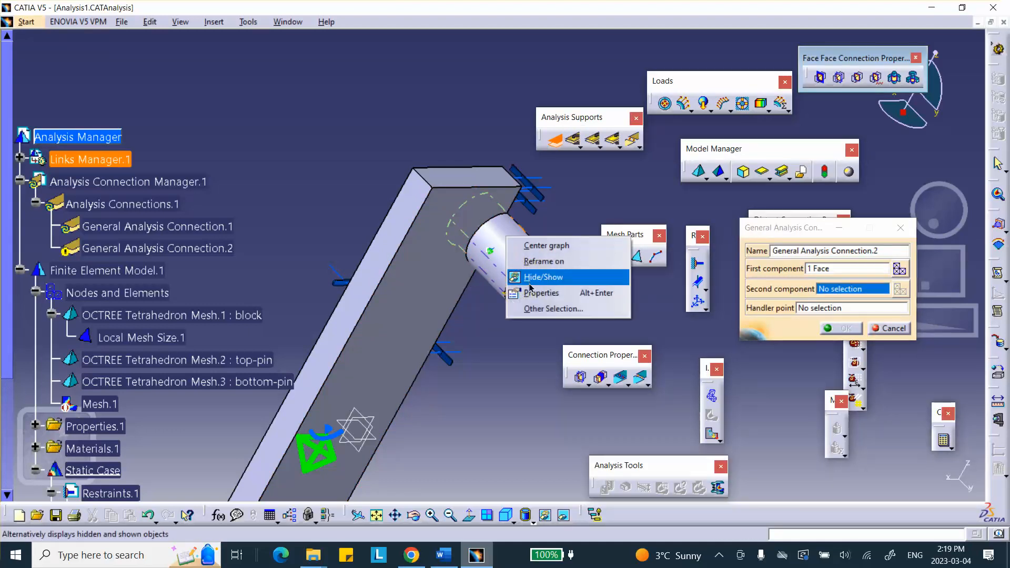
{"action": "left_click", "coordinate": [532, 286]}
{"action": "middle_click_drag", "start_coordinate": [533, 287], "coordinate": [263, 195]}
{"action": "left_click", "coordinate": [264, 195]}
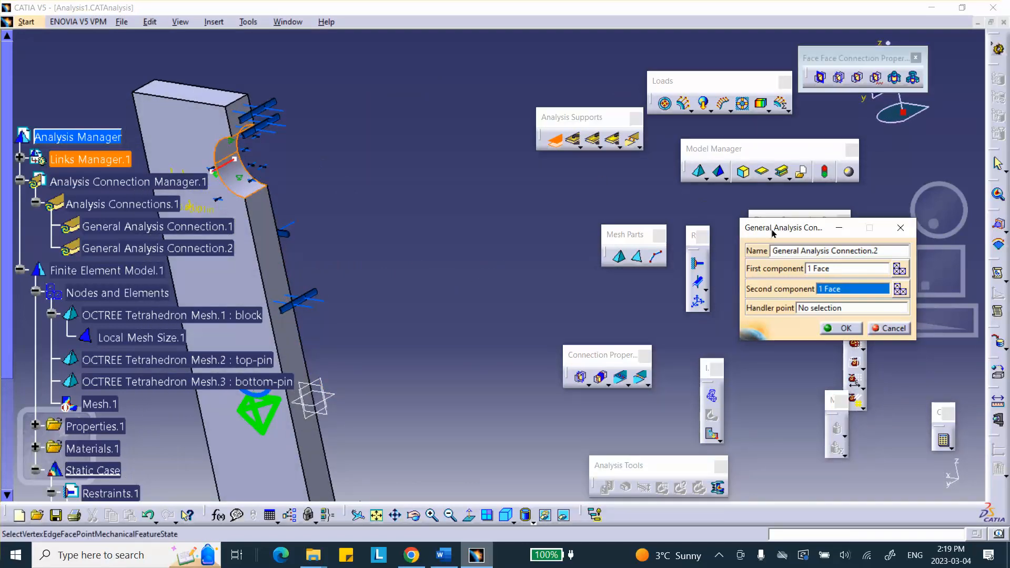
{"action": "left_click", "coordinate": [844, 328]}
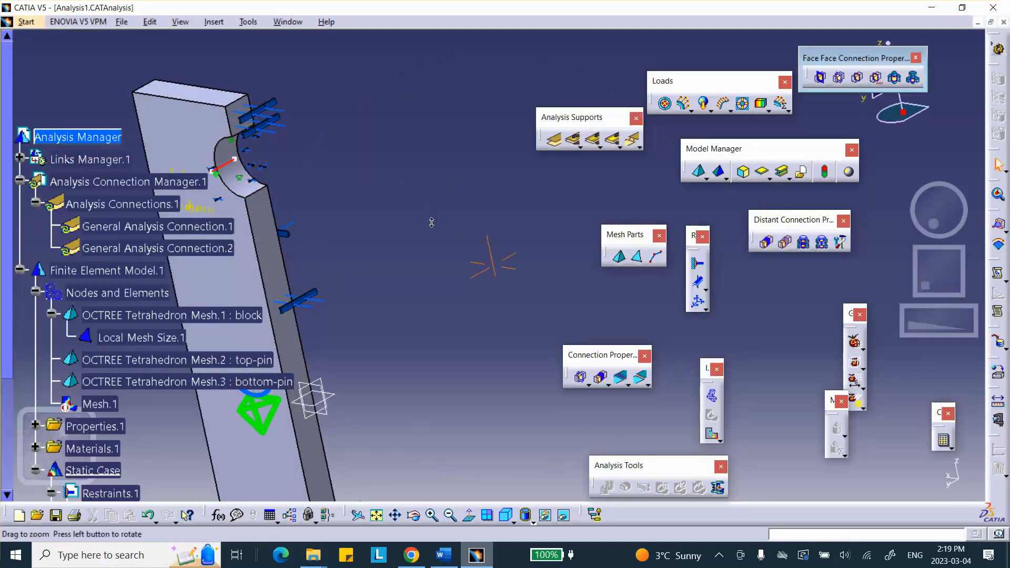
Step: Add a contact connection property supported by General Analysis Connection.1, leaving clearance, friction ratio and no sliding off
{"action": "middle_click_drag", "start_coordinate": [275, 221], "coordinate": [274, 246]}
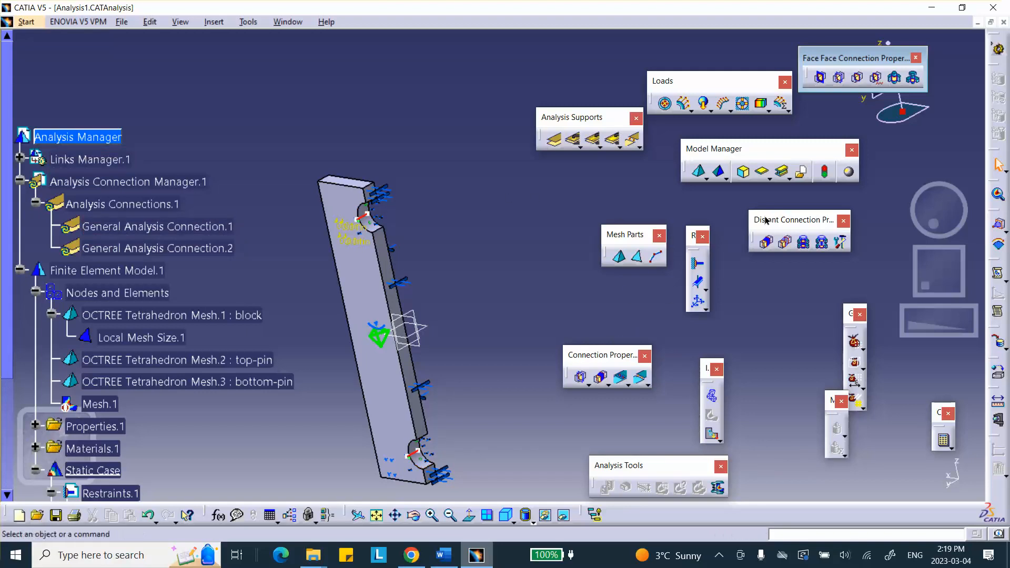
{"action": "left_click", "coordinate": [589, 385]}
{"action": "left_click_drag", "start_coordinate": [594, 389], "coordinate": [508, 279]}
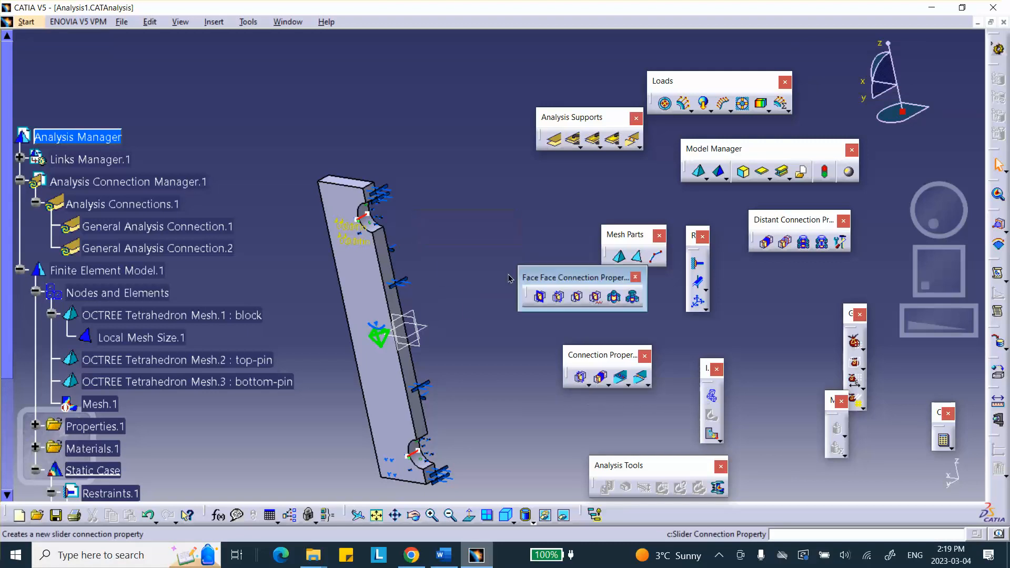
{"action": "left_click", "coordinate": [560, 298]}
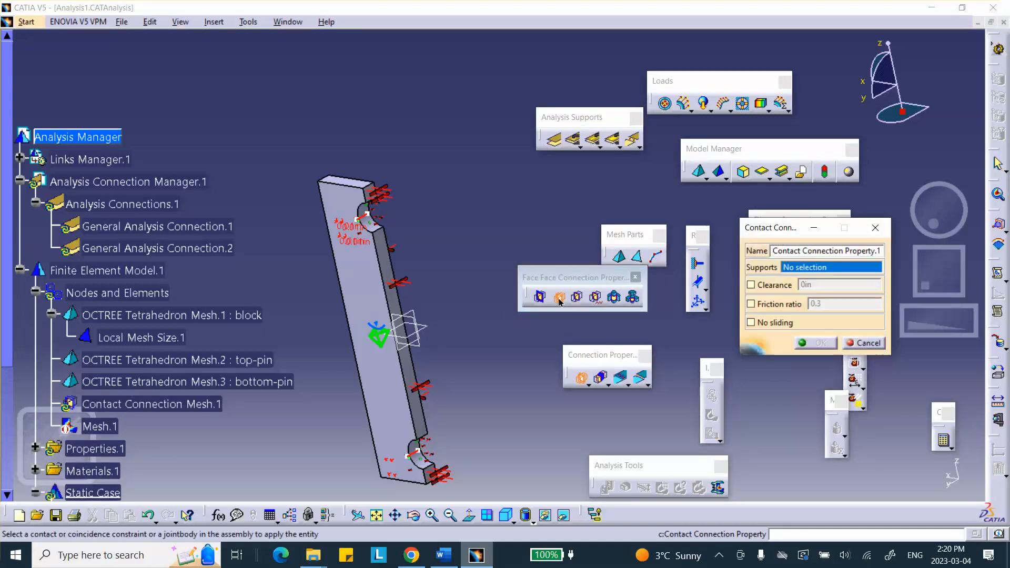
{"action": "left_click", "coordinate": [158, 227]}
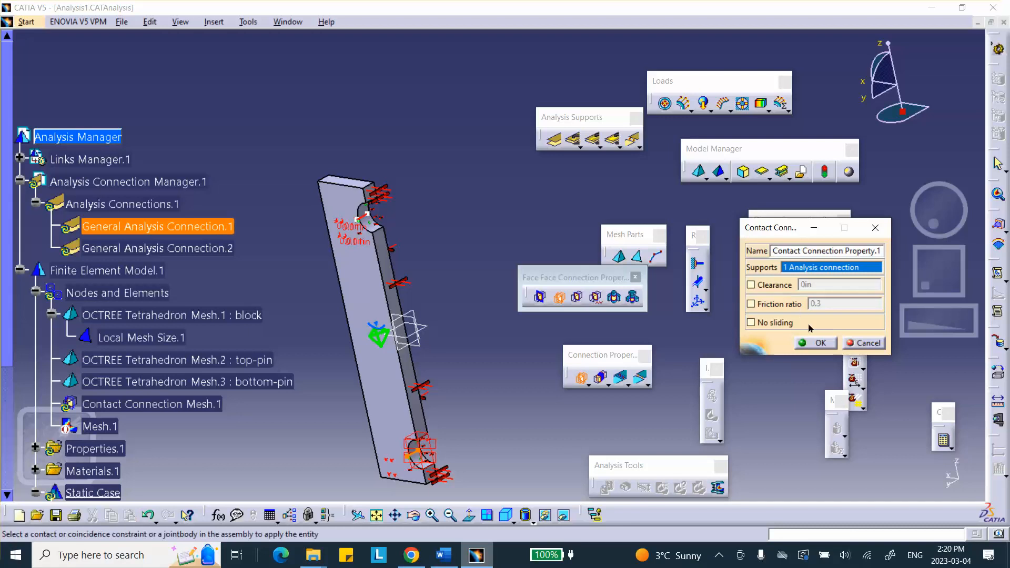
{"action": "left_click", "coordinate": [223, 248]}
{"action": "left_click", "coordinate": [216, 229]}
{"action": "left_click", "coordinate": [817, 342]}
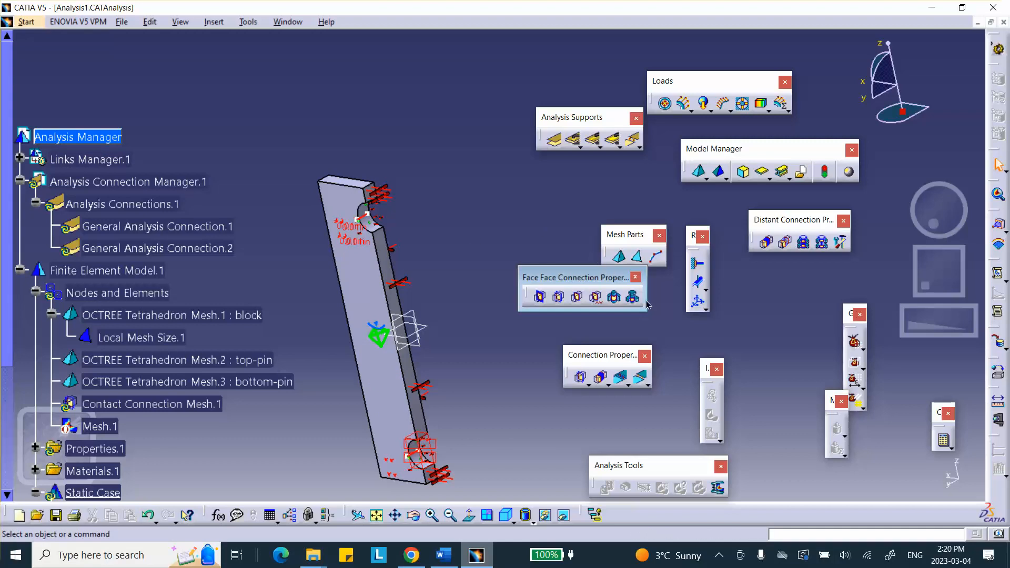
Step: Add a contact connection property supported by General Analysis Connection.2, leaving clearance, friction ratio and no sliding off
{"action": "left_click", "coordinate": [558, 297]}
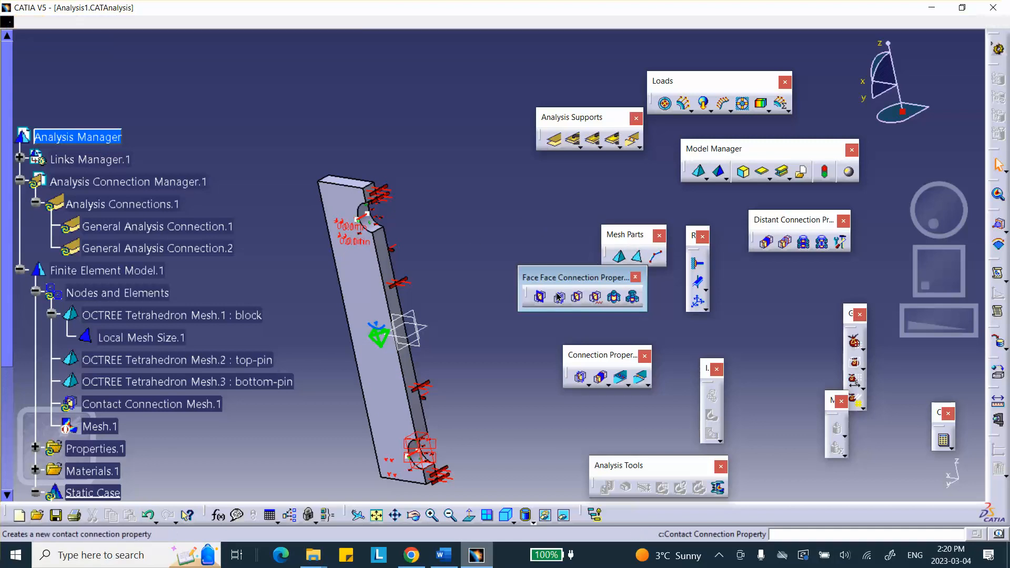
{"action": "left_click", "coordinate": [208, 249]}
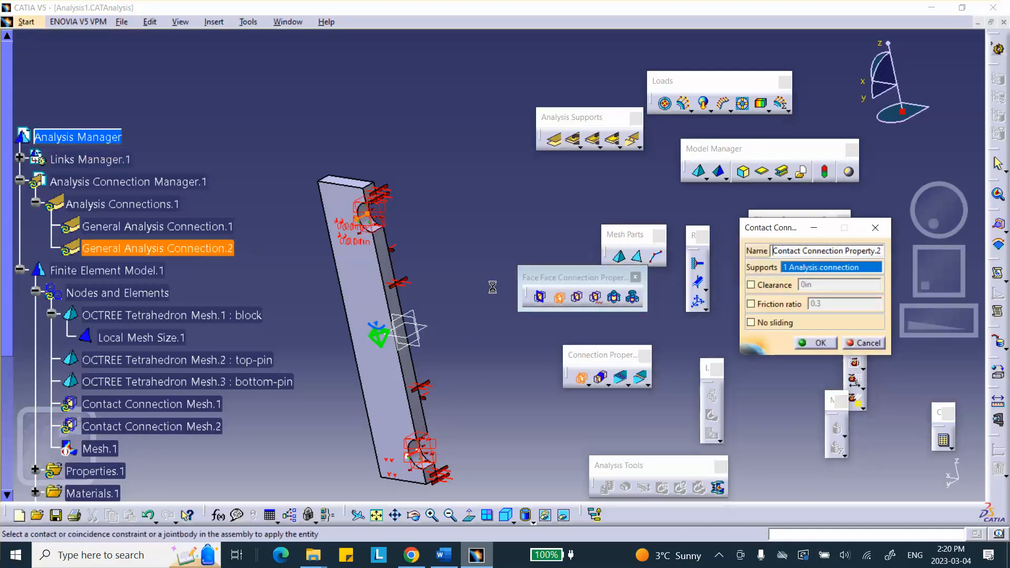
{"action": "left_click", "coordinate": [810, 343]}
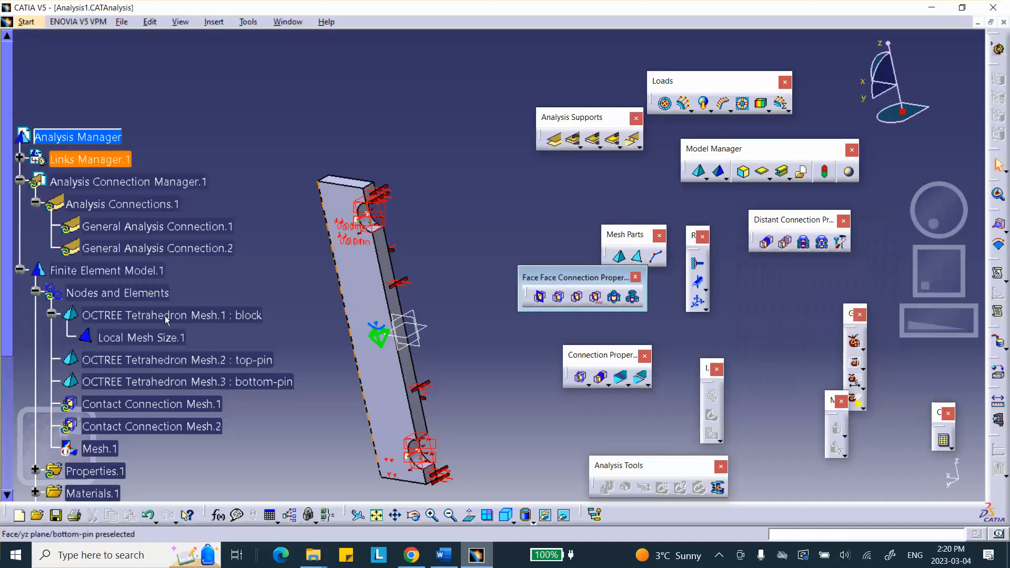
Step: Examine the contact connection meshes and the contents of the Materials.1 and Properties.1 branches in the specification tree
{"action": "scroll", "coordinate": [119, 271], "scroll_direction": "down", "scroll_amount": 2}
{"action": "left_click", "coordinate": [119, 266]}
{"action": "scroll", "coordinate": [113, 258], "scroll_direction": "down", "scroll_amount": 1}
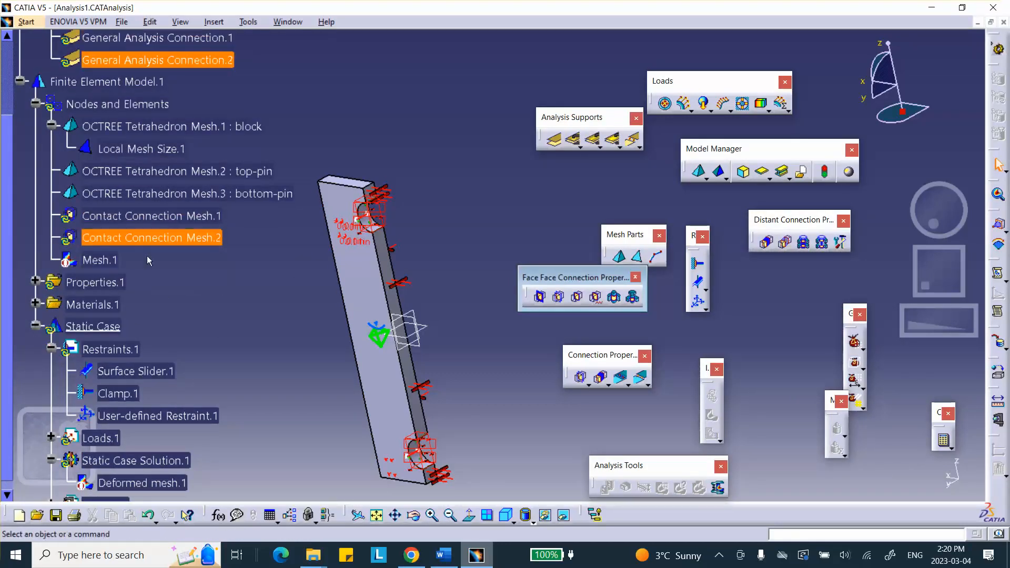
{"action": "scroll", "coordinate": [146, 255], "scroll_direction": "down", "scroll_amount": 2}
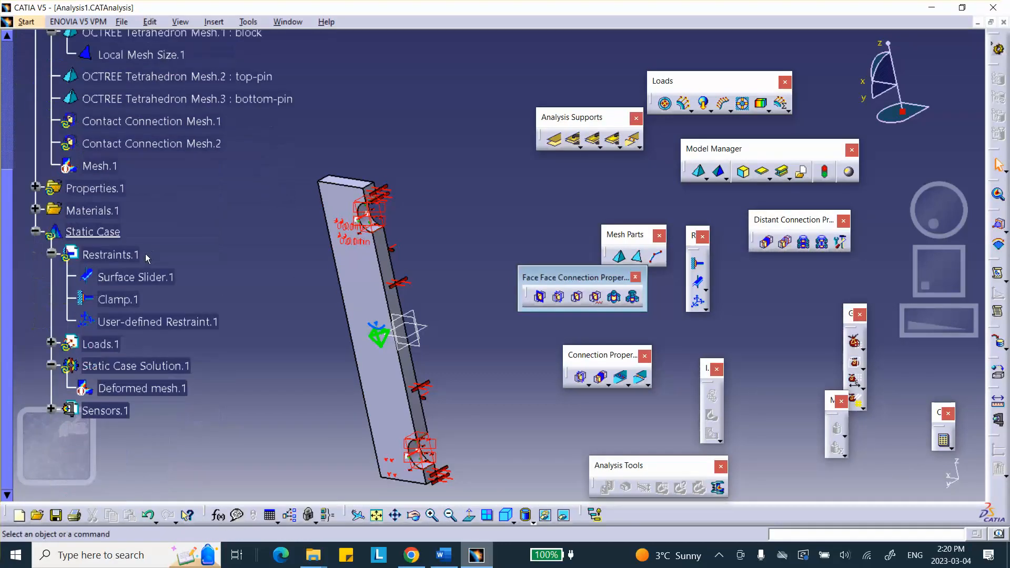
{"action": "left_click", "coordinate": [35, 209]}
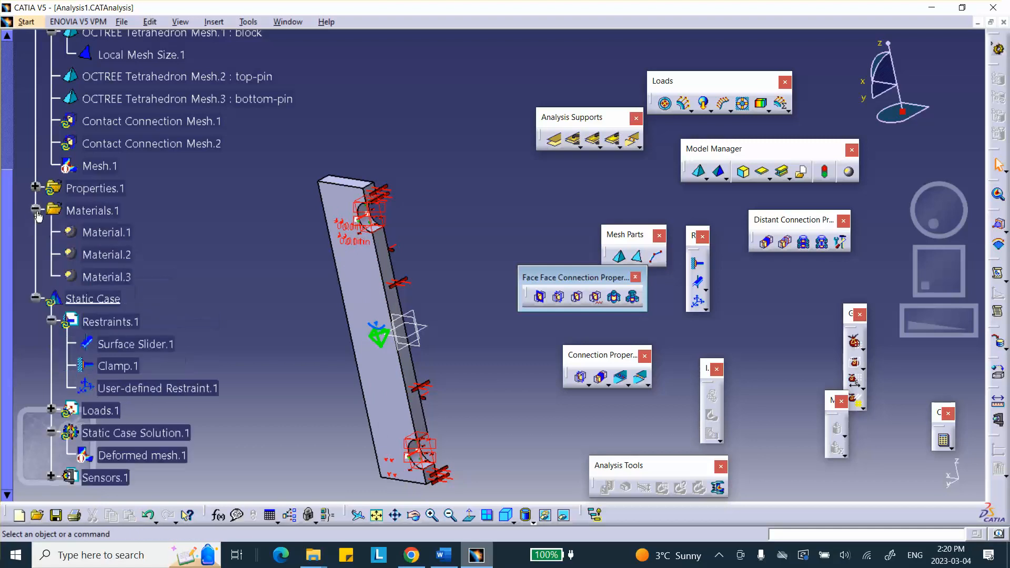
{"action": "left_click", "coordinate": [35, 210]}
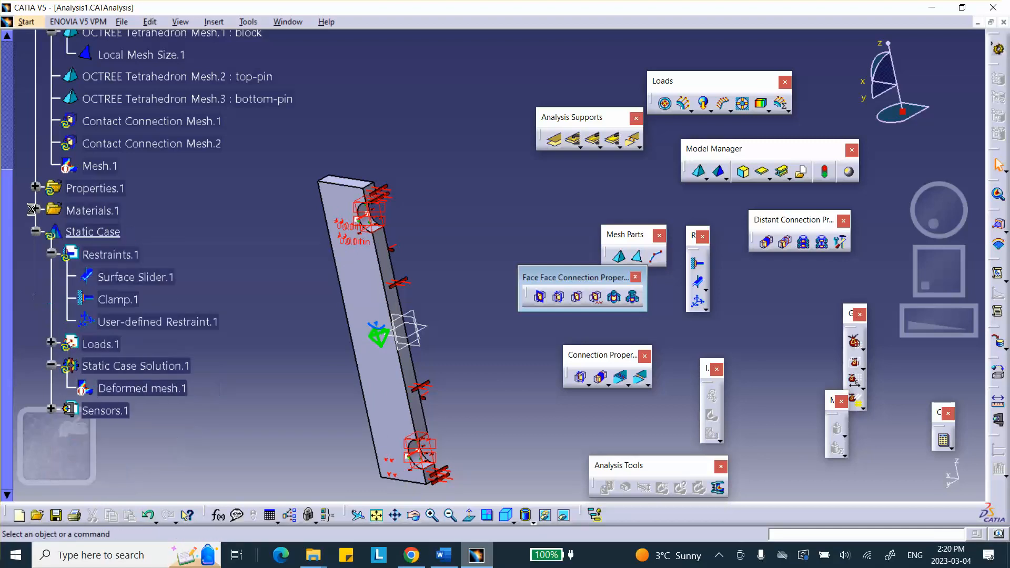
{"action": "left_click", "coordinate": [35, 188]}
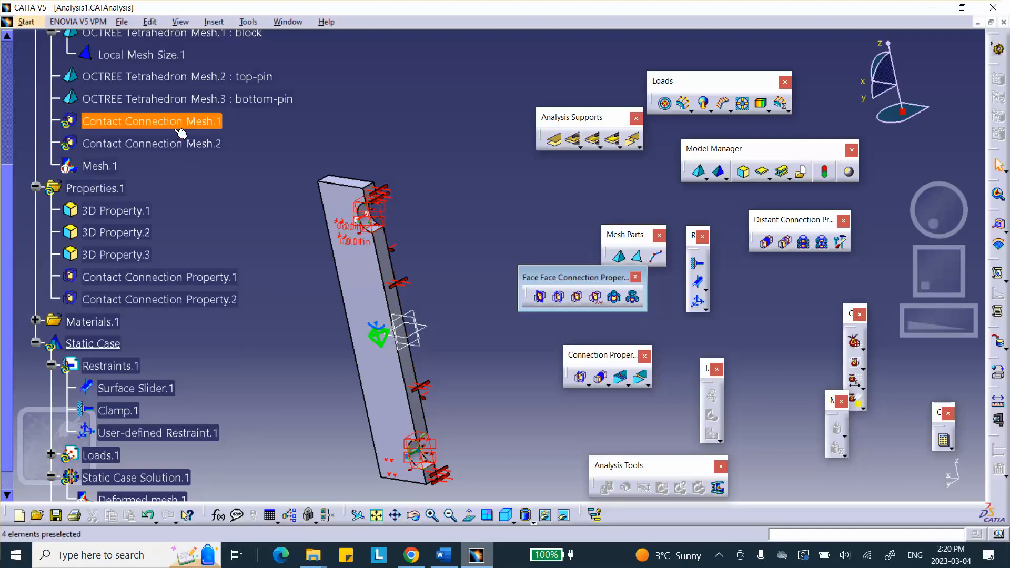
{"action": "scroll", "coordinate": [158, 106], "scroll_direction": "up", "scroll_amount": 2}
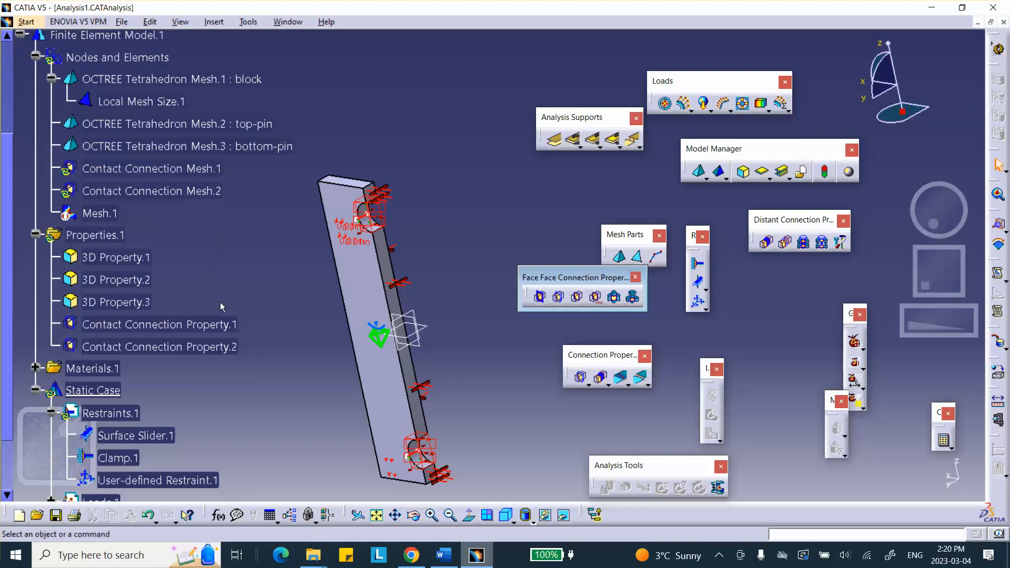
Step: Try deleting Contact Connection Property.1 to remove its contact connection mesh, and undo the deletion
{"action": "right_click", "coordinate": [177, 169]}
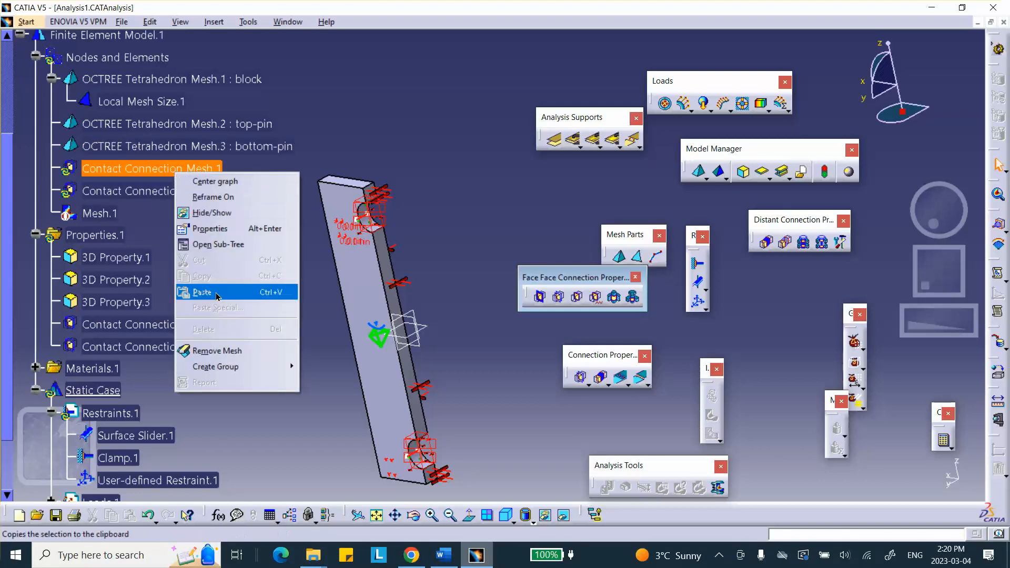
{"action": "left_click", "coordinate": [347, 99]}
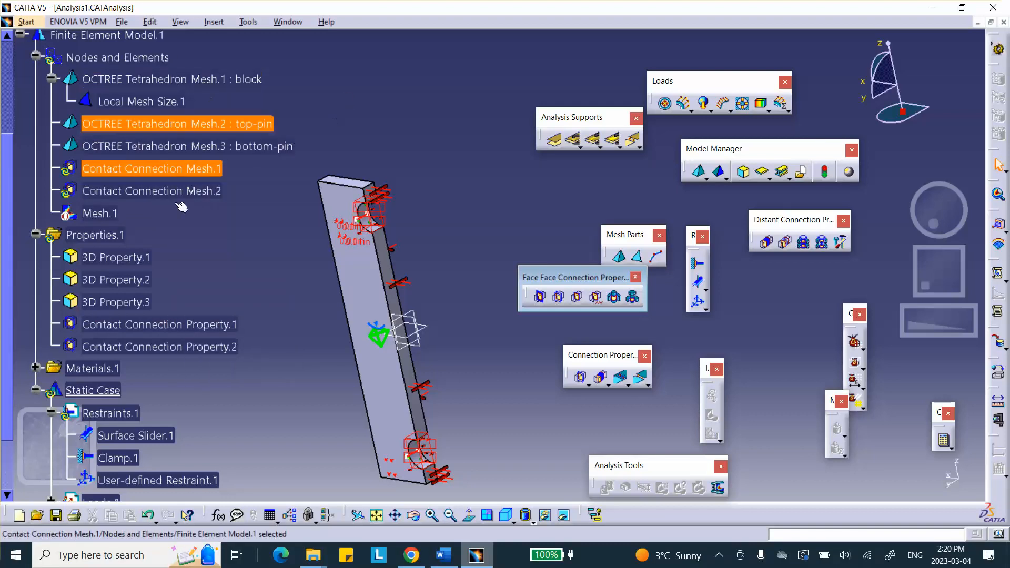
{"action": "right_click", "coordinate": [203, 324]}
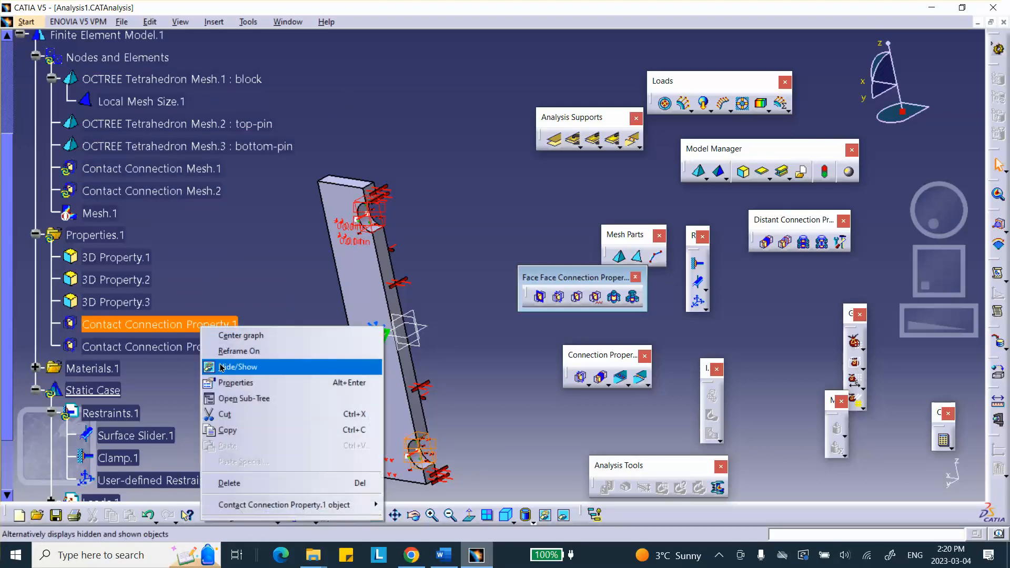
{"action": "left_click", "coordinate": [226, 483]}
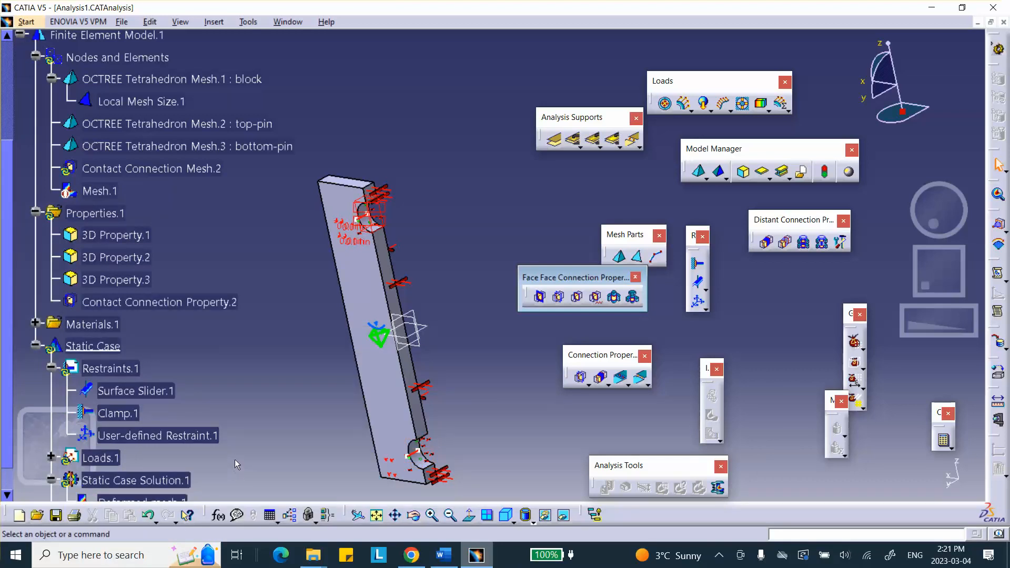
{"action": "left_click", "coordinate": [147, 515]}
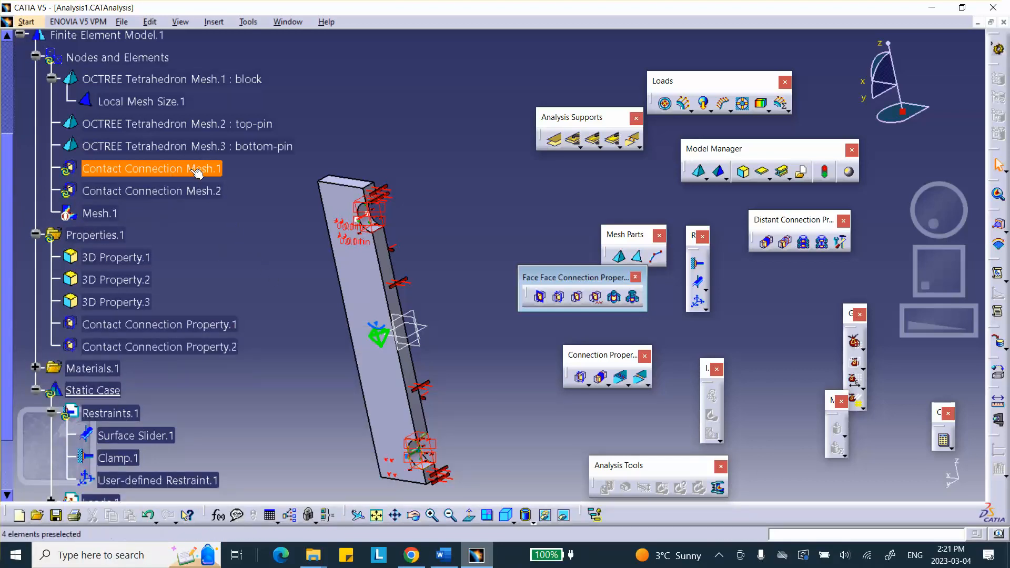
Step: Save the analysis document
{"action": "middle_click_drag", "start_coordinate": [273, 152], "coordinate": [289, 226]}
{"action": "middle_click_drag", "start_coordinate": [366, 258], "coordinate": [426, 188]}
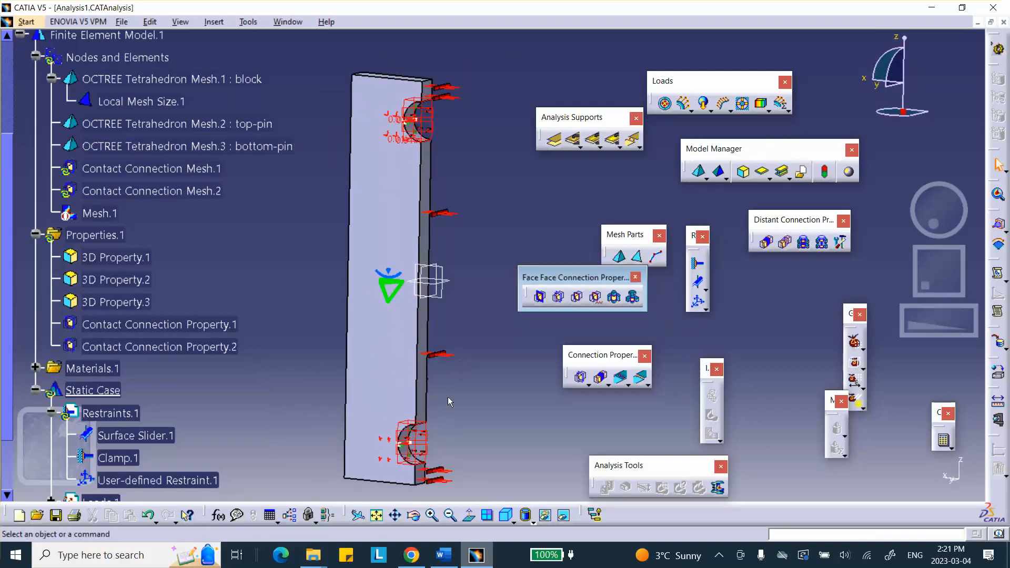
{"action": "left_click", "coordinate": [61, 521]}
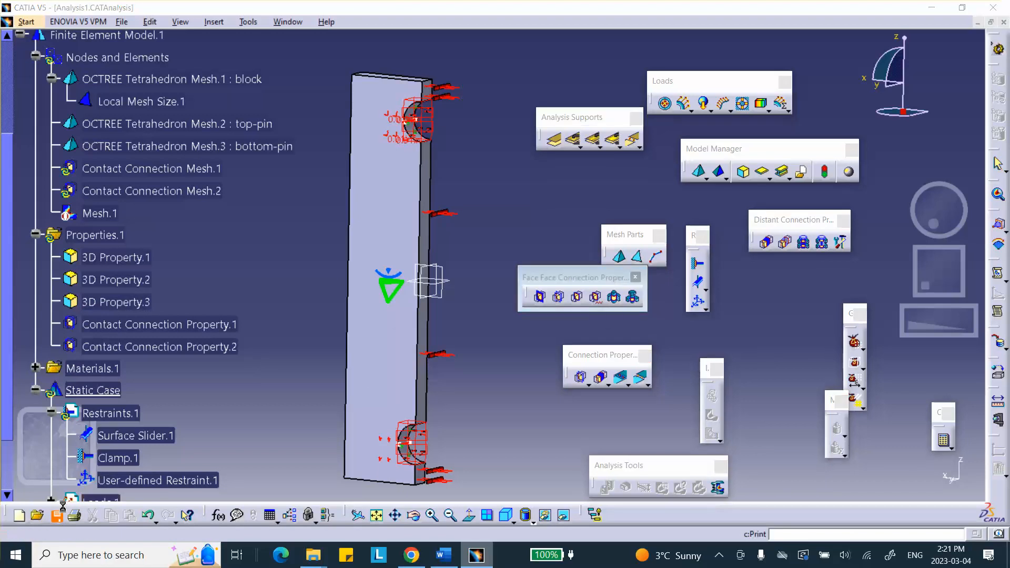
{"action": "left_click", "coordinate": [526, 310]}
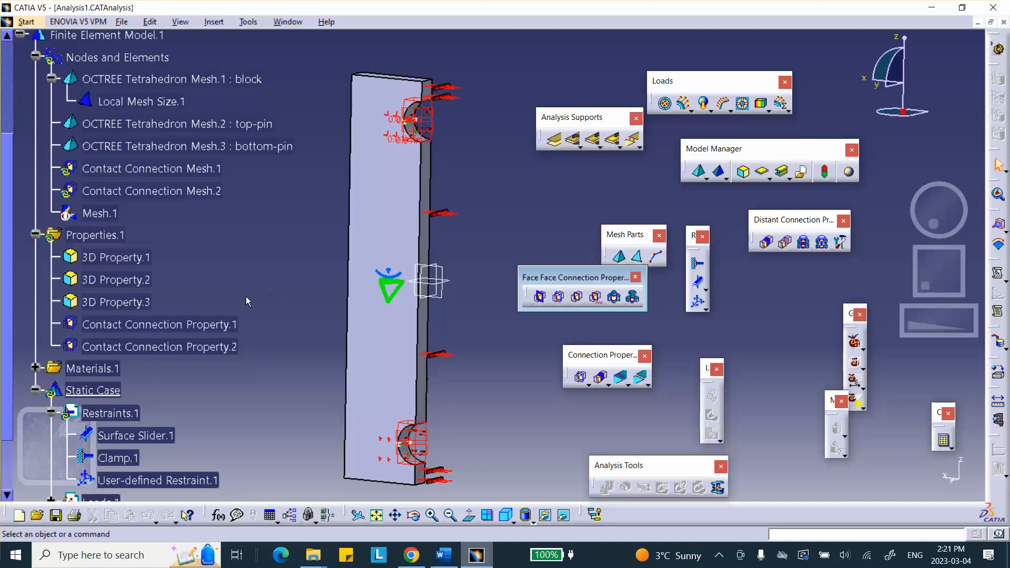
Step: Compute the complete analysis with the All option, accepting the warnings and continuing past the resource estimation
{"action": "scroll", "coordinate": [214, 290], "scroll_direction": "down", "scroll_amount": 2}
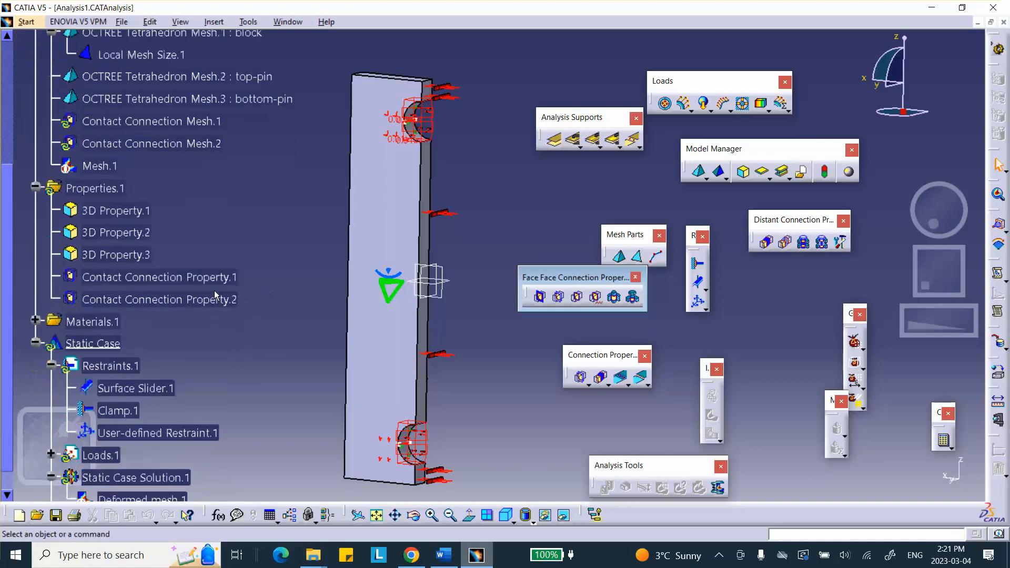
{"action": "left_click", "coordinate": [944, 441]}
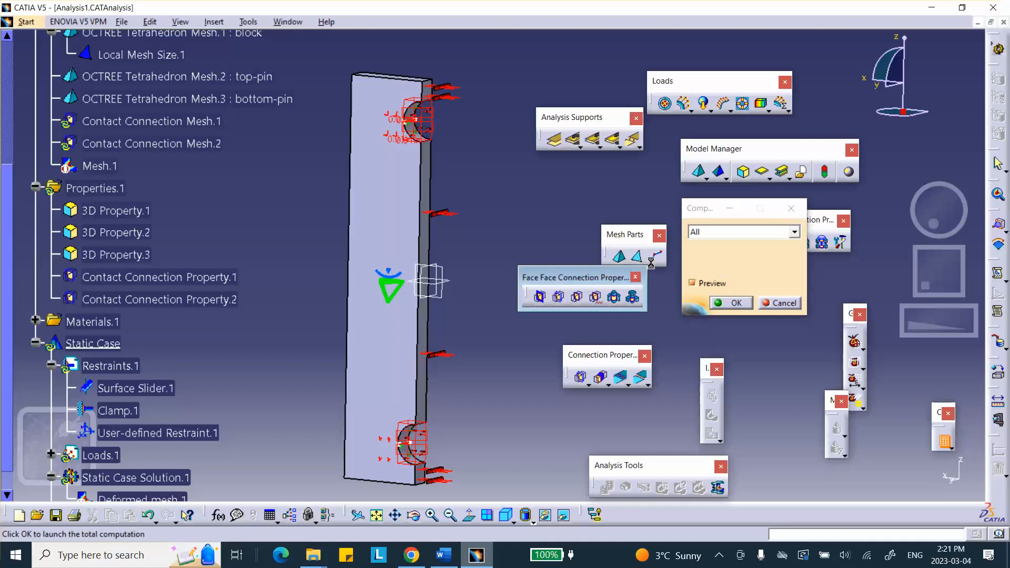
{"action": "left_click", "coordinate": [731, 303]}
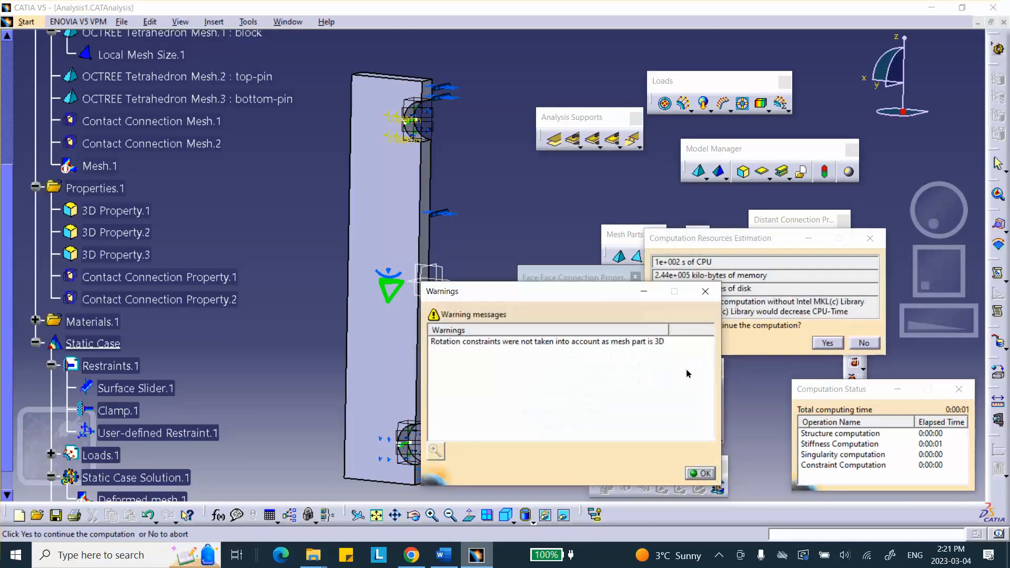
{"action": "left_click", "coordinate": [703, 473]}
{"action": "left_click", "coordinate": [830, 342]}
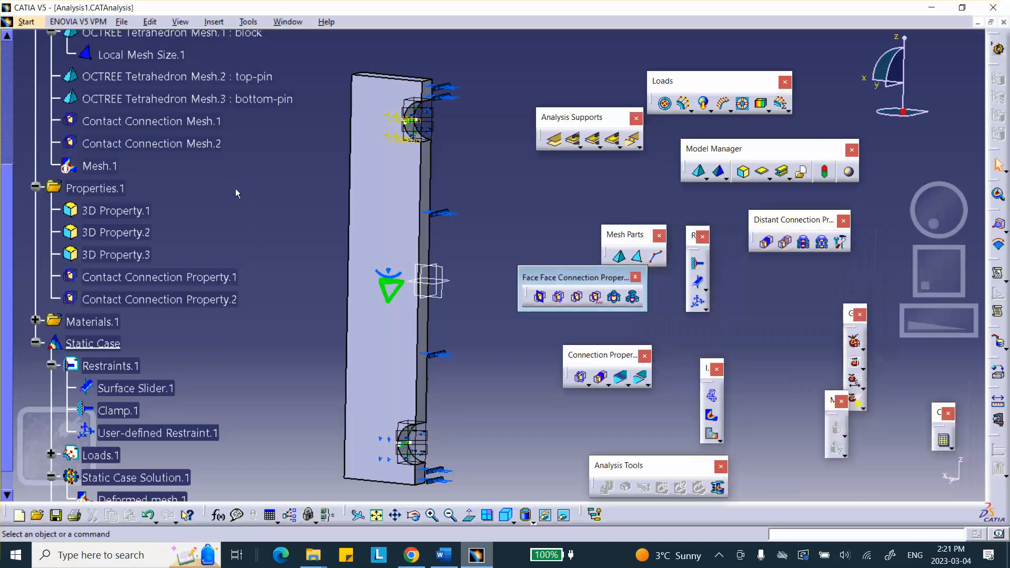
Step: Activate the Deformed mesh.1 image and set its amplification to the default scaling factor of 53.239
{"action": "scroll", "coordinate": [243, 159], "scroll_direction": "down", "scroll_amount": 4}
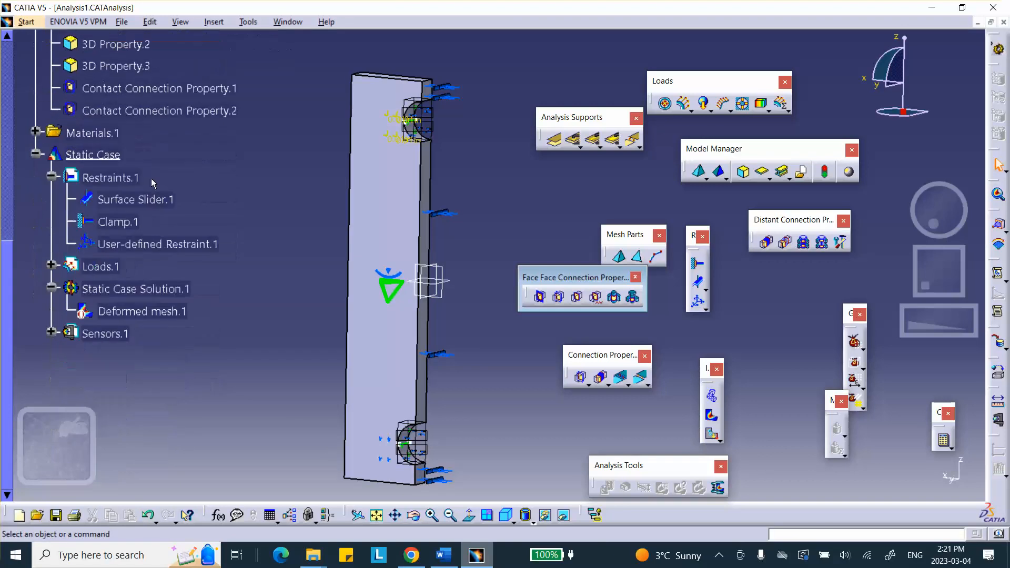
{"action": "right_click", "coordinate": [150, 264]}
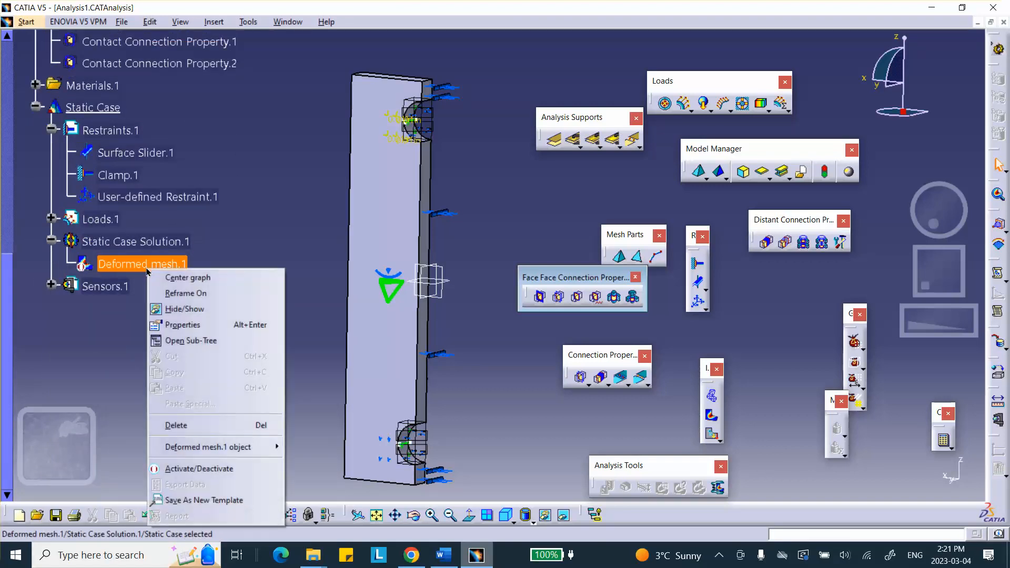
{"action": "left_click", "coordinate": [173, 469]}
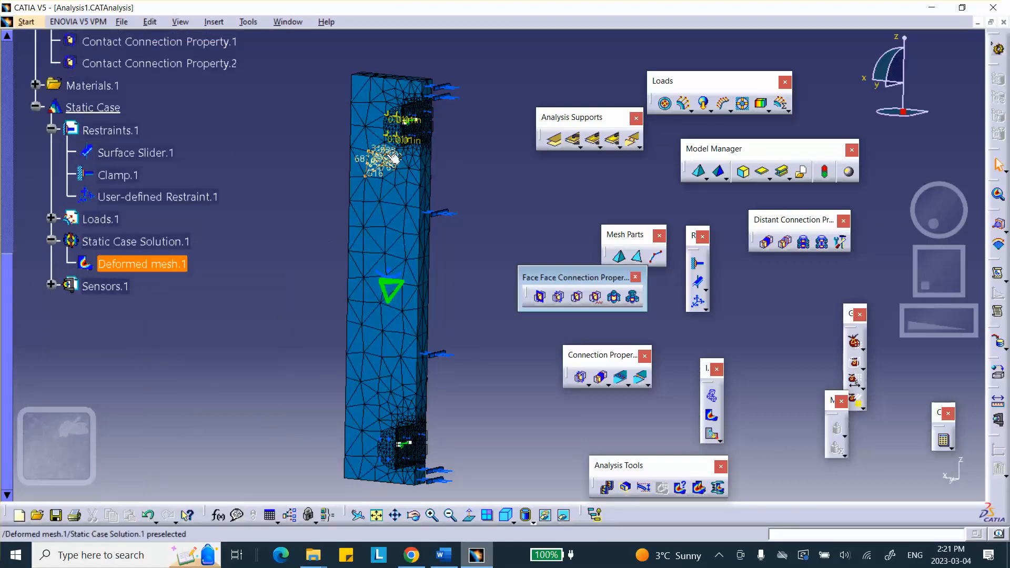
{"action": "left_click", "coordinate": [645, 489]}
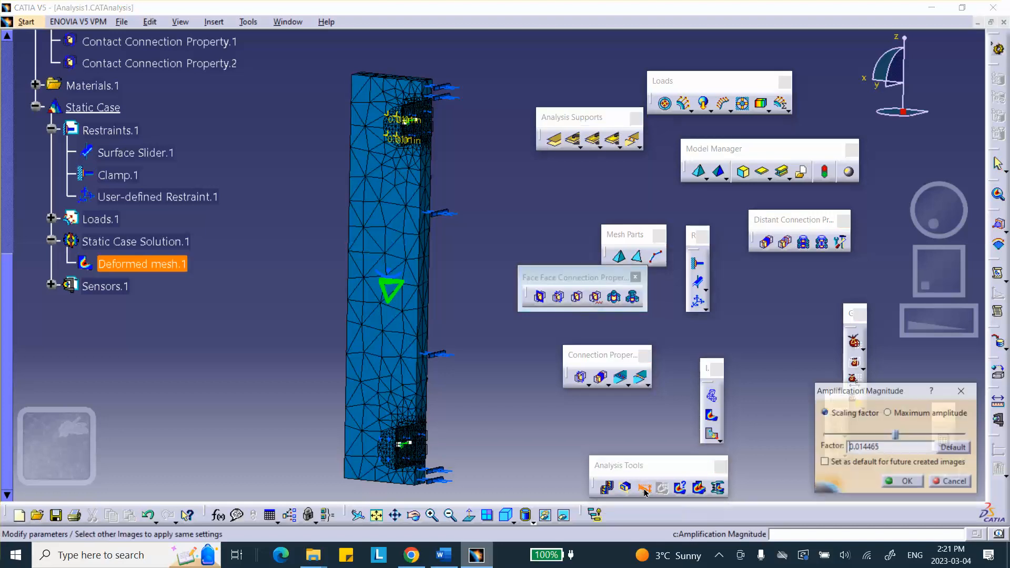
{"action": "left_click", "coordinate": [953, 446]}
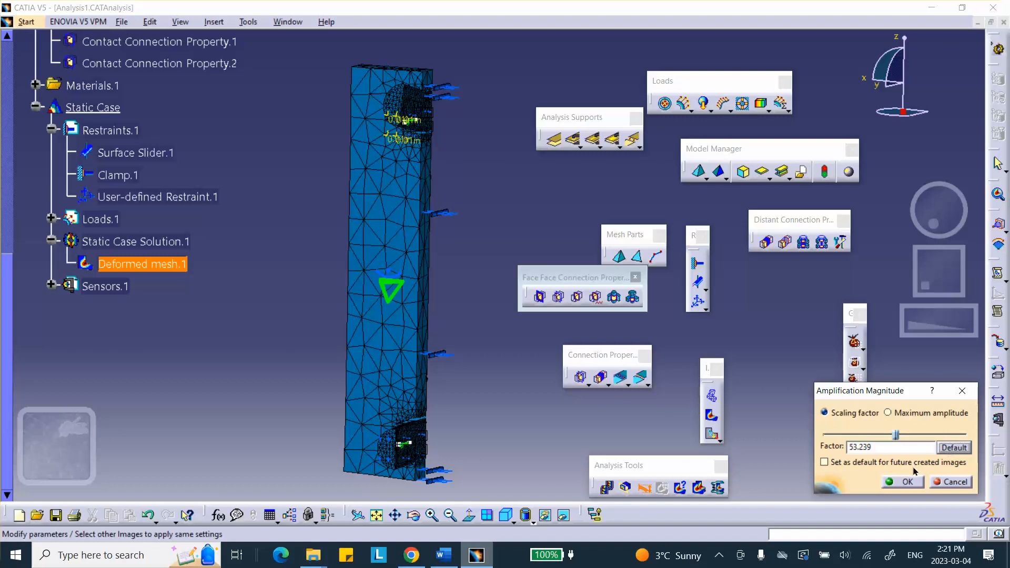
{"action": "left_click", "coordinate": [905, 482]}
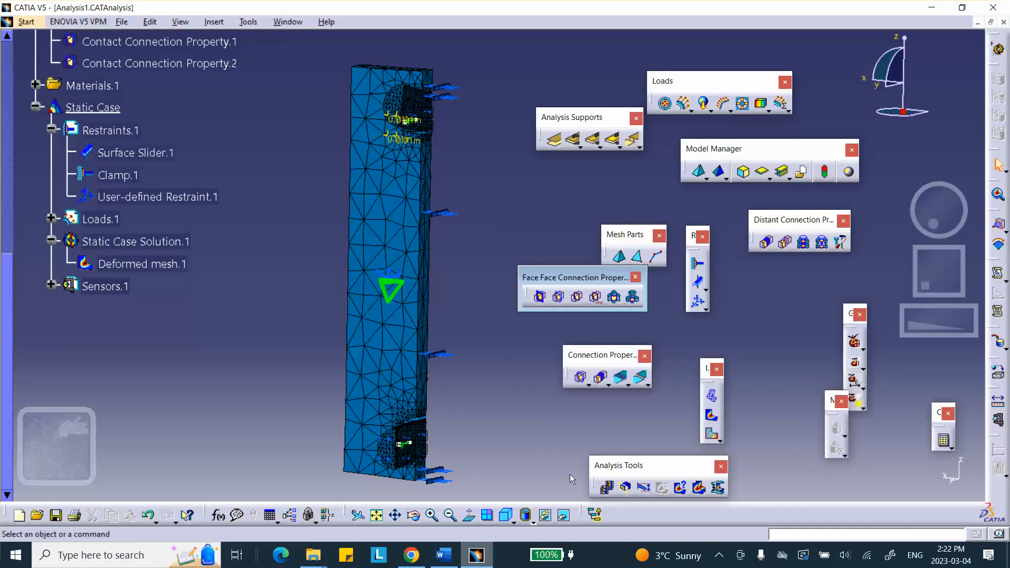
Step: Animate the deformed mesh and examine how the block moves around the top and bottom pins
{"action": "left_click", "coordinate": [609, 489]}
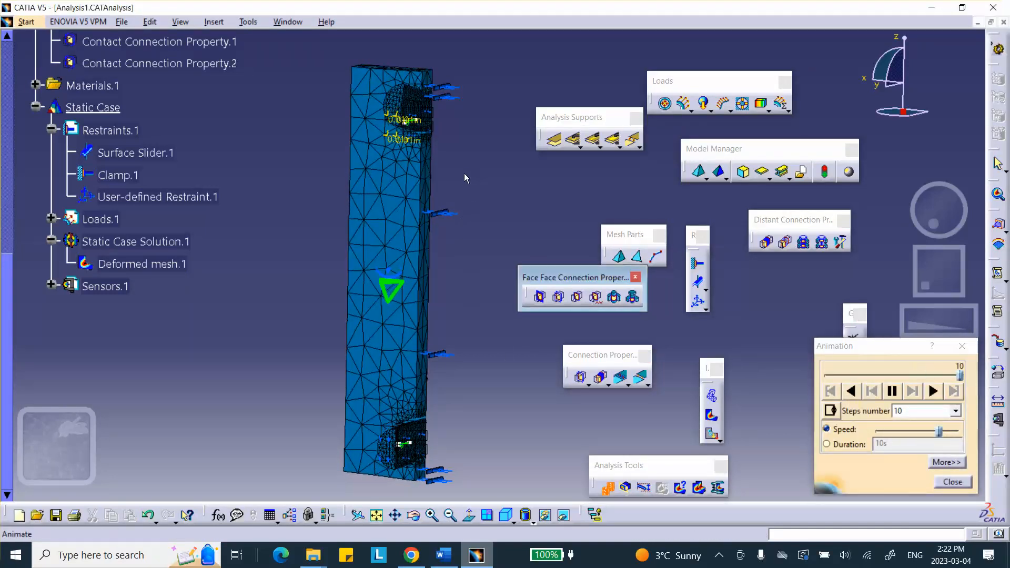
{"action": "middle_click_drag", "start_coordinate": [464, 173], "coordinate": [539, 301]}
{"action": "scroll", "coordinate": [539, 301], "scroll_direction": "up", "scroll_amount": 1}
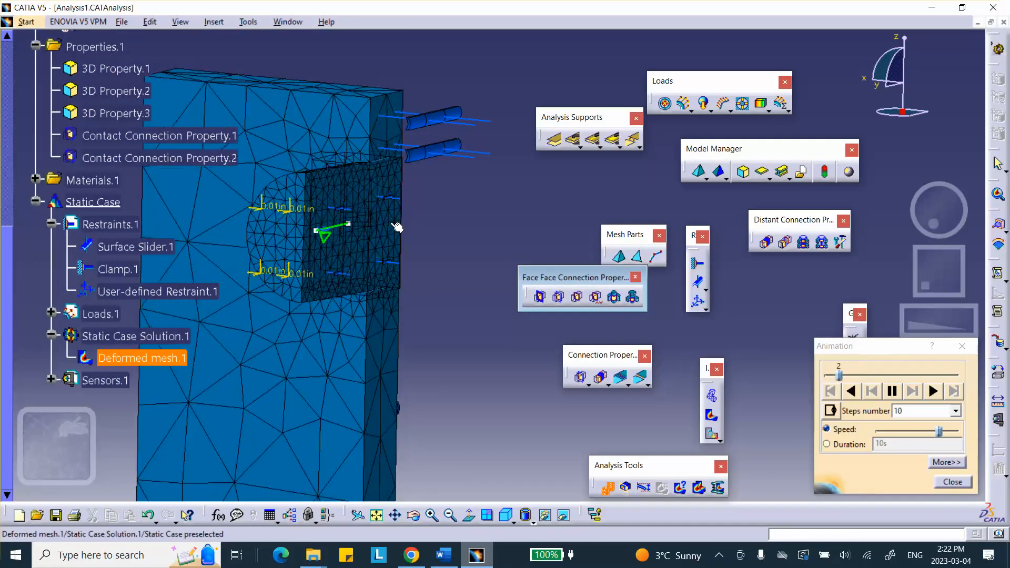
{"action": "middle_click_drag", "start_coordinate": [399, 225], "coordinate": [405, 275]}
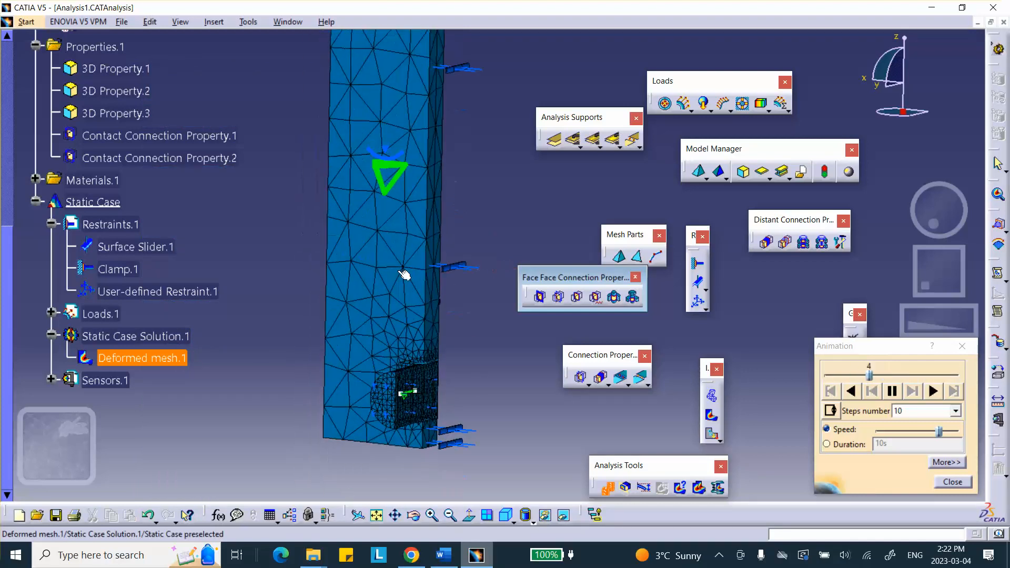
{"action": "left_click", "coordinate": [964, 487]}
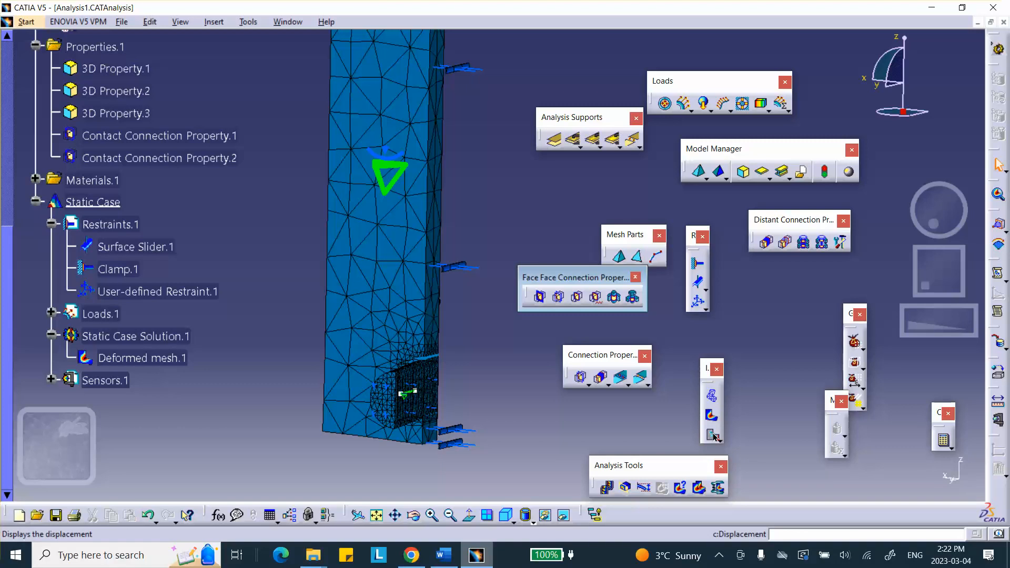
Step: Create a displacement image under the static case solution and change its visualization type to translational displacement magnitude
{"action": "left_click", "coordinate": [713, 435]}
{"action": "double_click", "coordinate": [367, 245]}
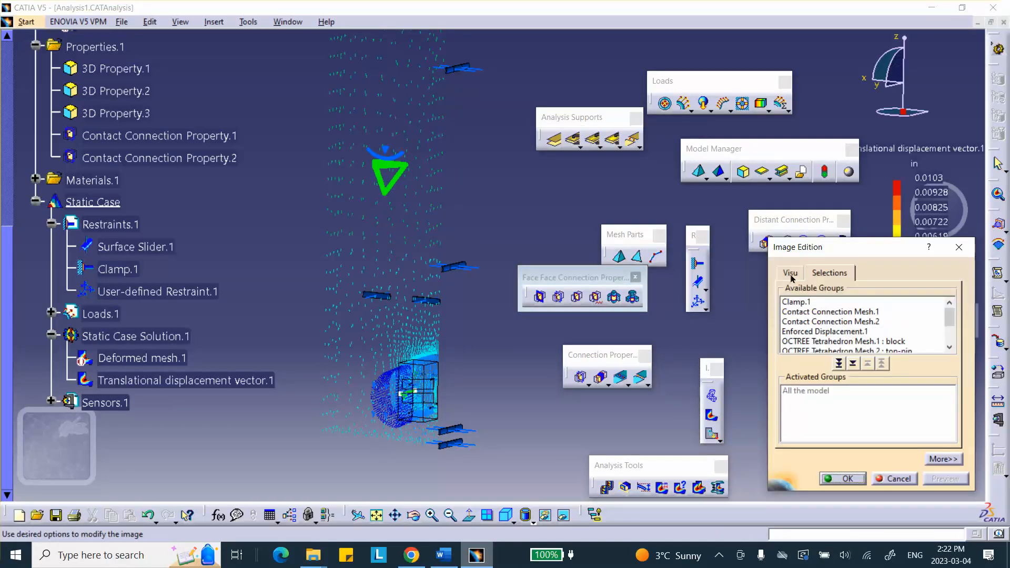
{"action": "left_click", "coordinate": [791, 273]}
{"action": "left_click", "coordinate": [800, 317]}
{"action": "left_click", "coordinate": [844, 478]}
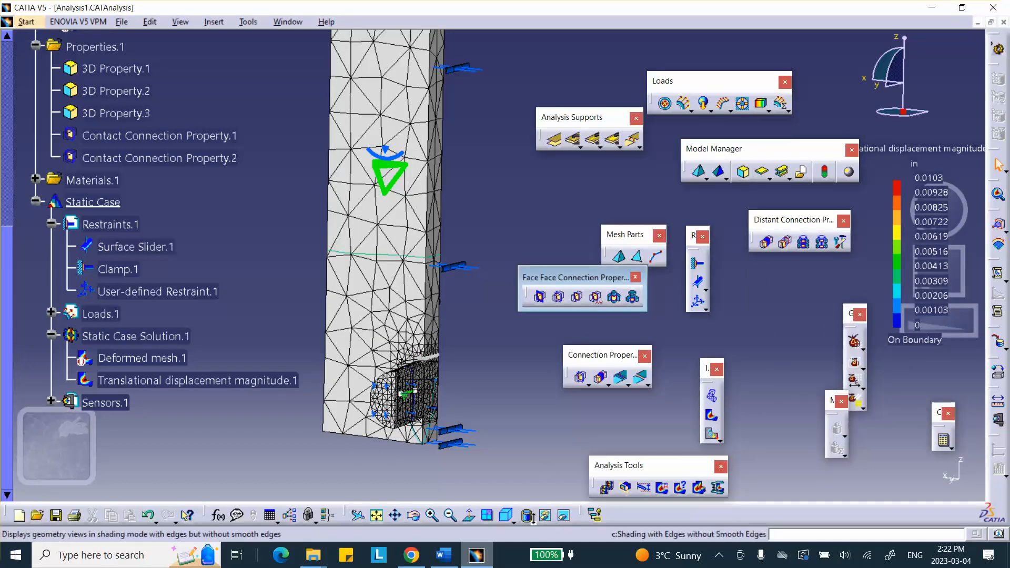
Step: Switch the view to shading without mesh edges and examine the displacement contours around the block's upper pin
{"action": "left_click", "coordinate": [532, 520]}
{"action": "left_click", "coordinate": [545, 492]}
{"action": "mouse_move", "coordinate": [465, 216]}
{"action": "middle_mouse_down"}
{"action": "mouse_move", "coordinate": [444, 298]}
{"action": "mouse_move", "coordinate": [436, 411]}
{"action": "middle_mouse_up"}
{"action": "scroll", "coordinate": [437, 411], "scroll_direction": "up", "scroll_amount": 1}
{"action": "mouse_move", "coordinate": [434, 157]}
{"action": "middle_mouse_down"}
{"action": "mouse_move", "coordinate": [421, 272]}
{"action": "mouse_move", "coordinate": [437, 248]}
{"action": "mouse_move", "coordinate": [434, 176]}
{"action": "middle_mouse_up"}
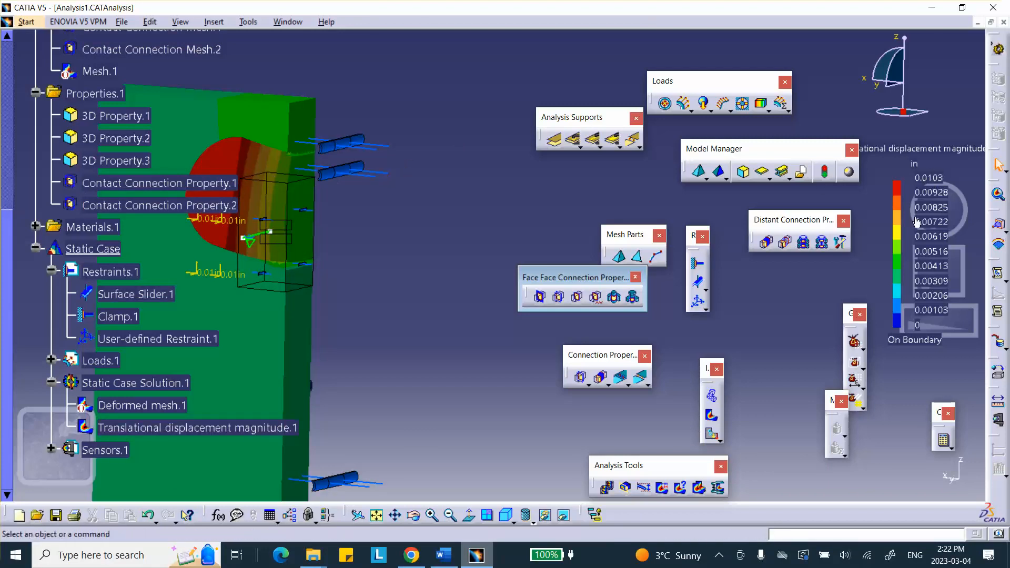
{"action": "mouse_move", "coordinate": [453, 191]}
{"action": "middle_mouse_down"}
{"action": "mouse_move", "coordinate": [476, 120]}
{"action": "mouse_move", "coordinate": [454, 185]}
{"action": "middle_mouse_up"}
{"action": "left_click", "coordinate": [476, 120]}
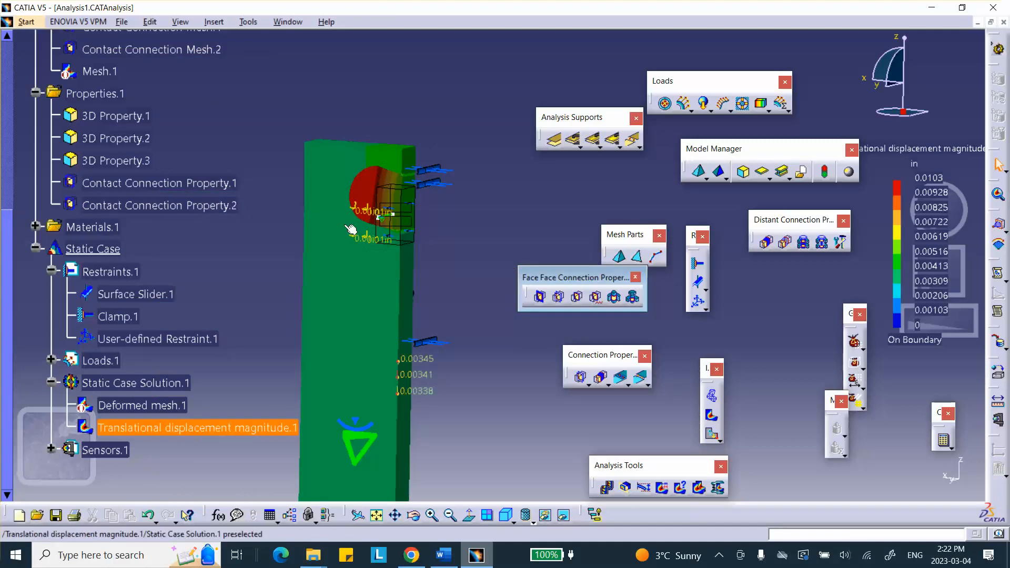
Step: Switch the displacement image to a customized view mode that shows the mesh edges over the shaded contours
{"action": "middle_click_drag", "start_coordinate": [366, 353], "coordinate": [348, 226]}
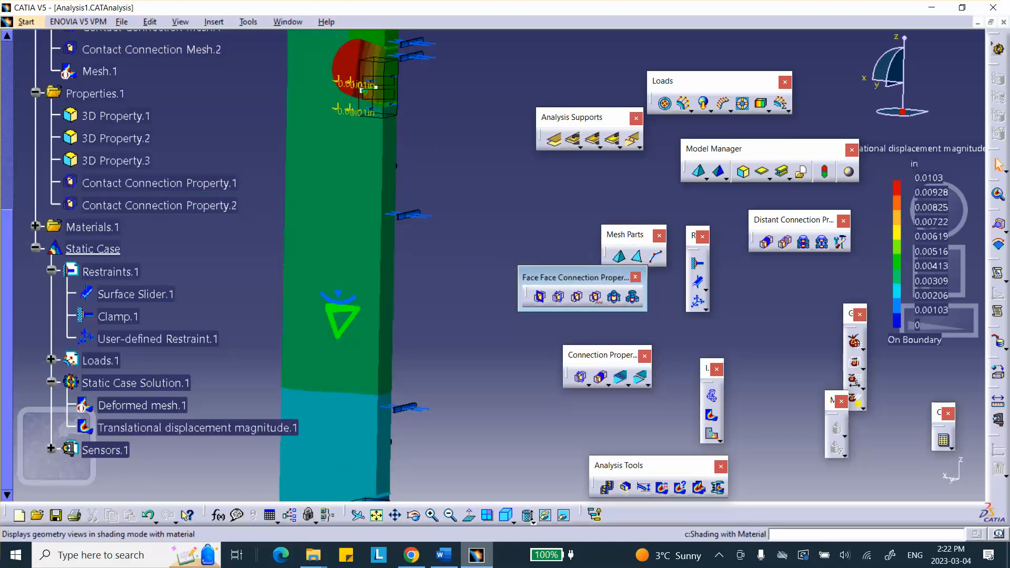
{"action": "left_click", "coordinate": [532, 522]}
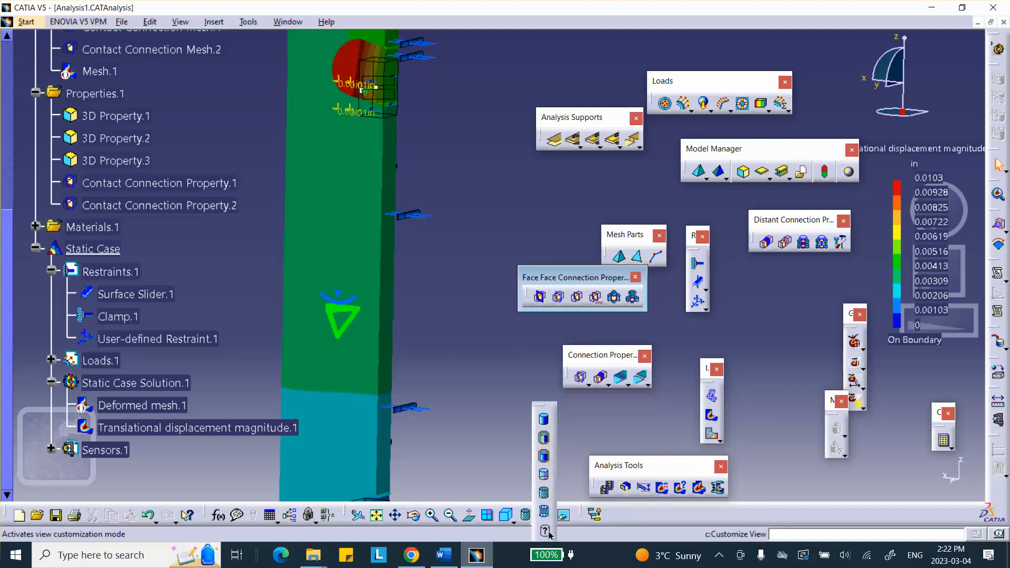
{"action": "left_click", "coordinate": [545, 531]}
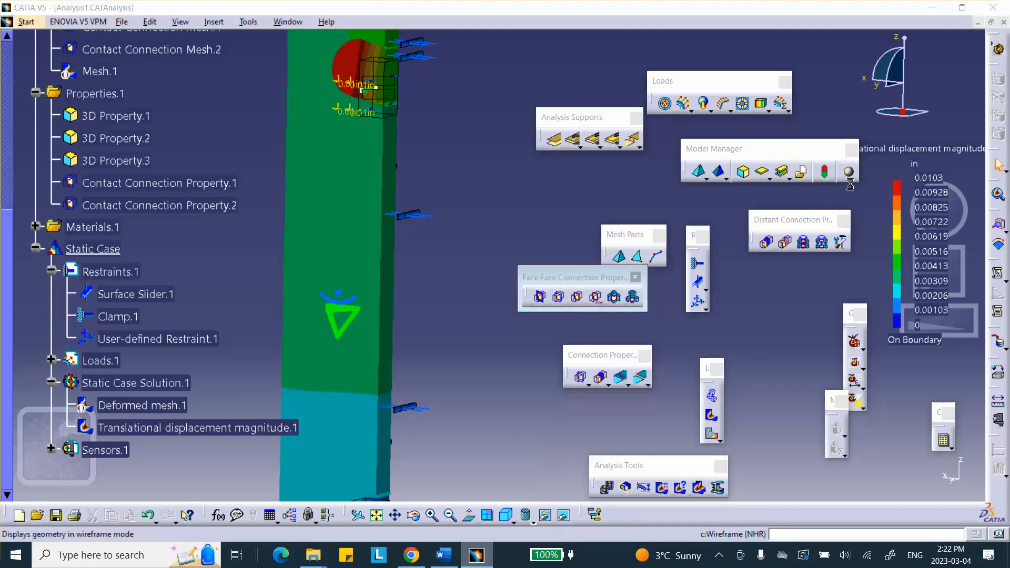
{"action": "left_click", "coordinate": [901, 482]}
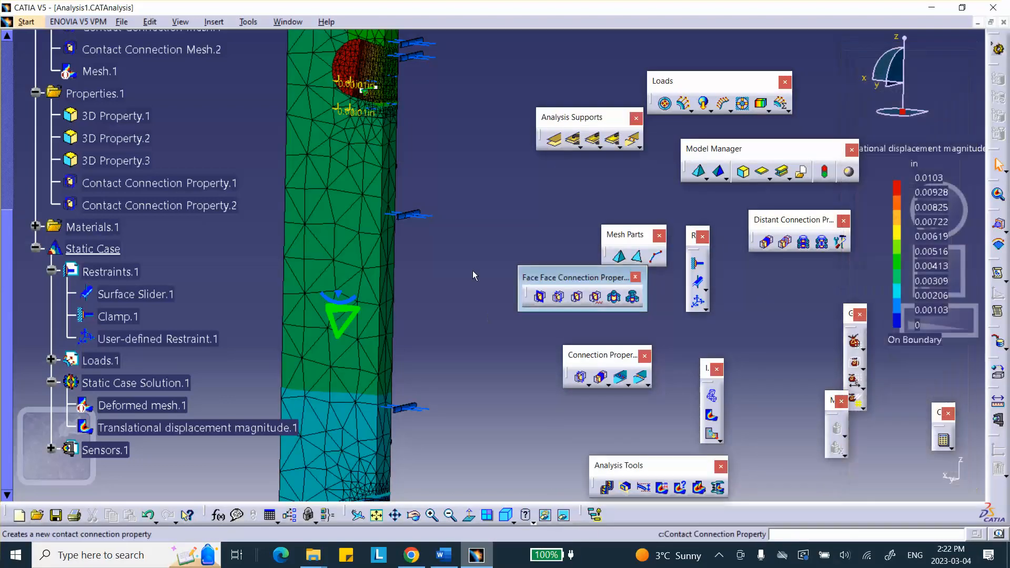
Step: Hide the Restraints.1 and Loads.1 symbols of the static case
{"action": "middle_click_drag", "start_coordinate": [473, 270], "coordinate": [507, 335]}
{"action": "left_click", "coordinate": [465, 148]}
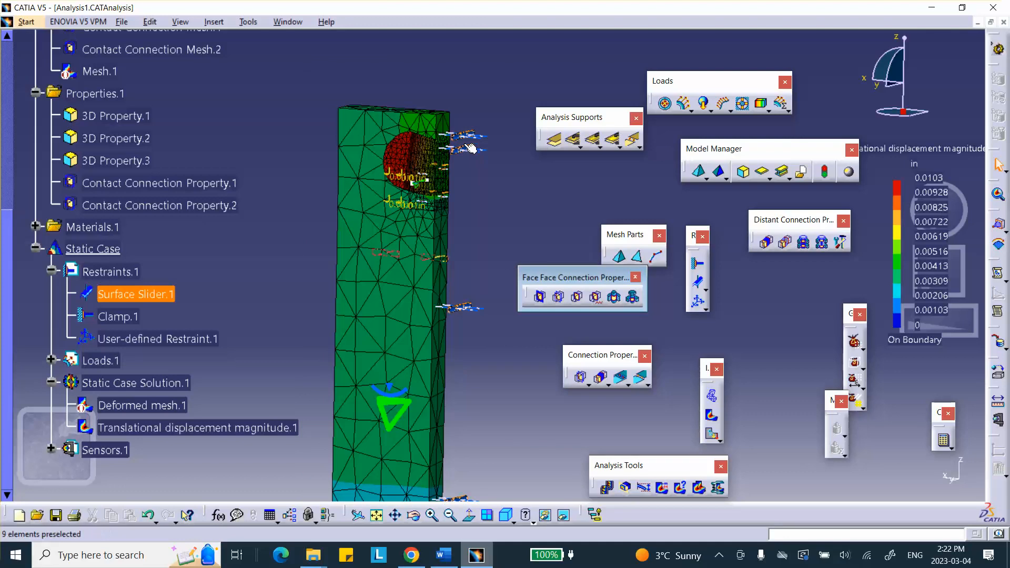
{"action": "right_click", "coordinate": [465, 147]}
{"action": "left_click", "coordinate": [113, 272]}
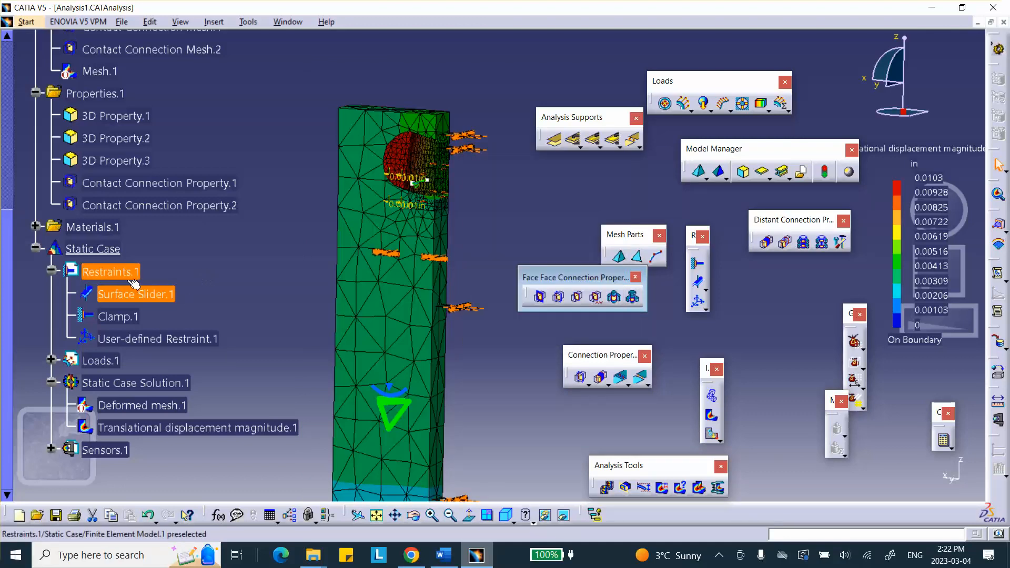
{"action": "right_click", "coordinate": [127, 275]}
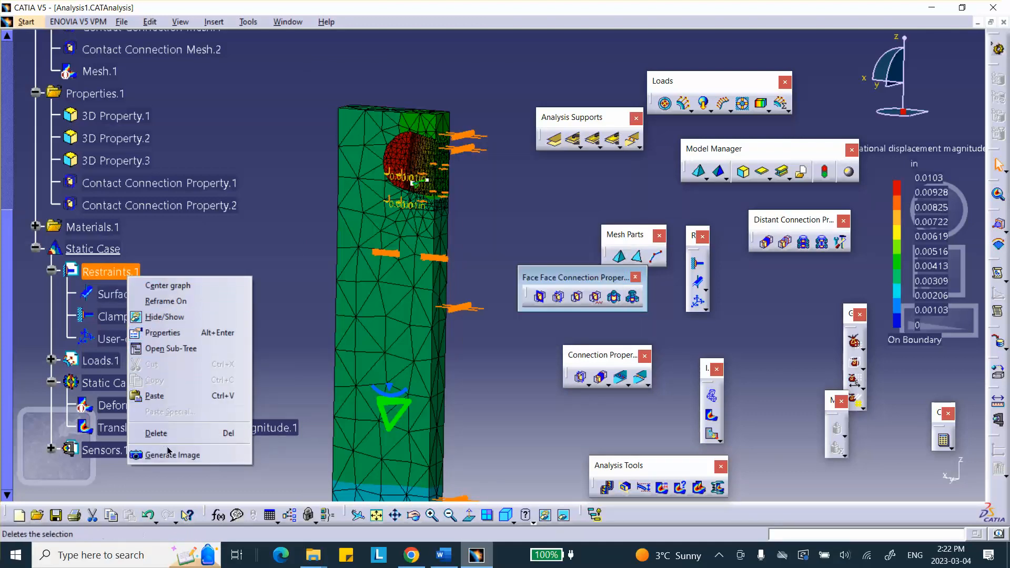
{"action": "left_click", "coordinate": [166, 320]}
{"action": "middle_click_drag", "start_coordinate": [235, 291], "coordinate": [247, 187]}
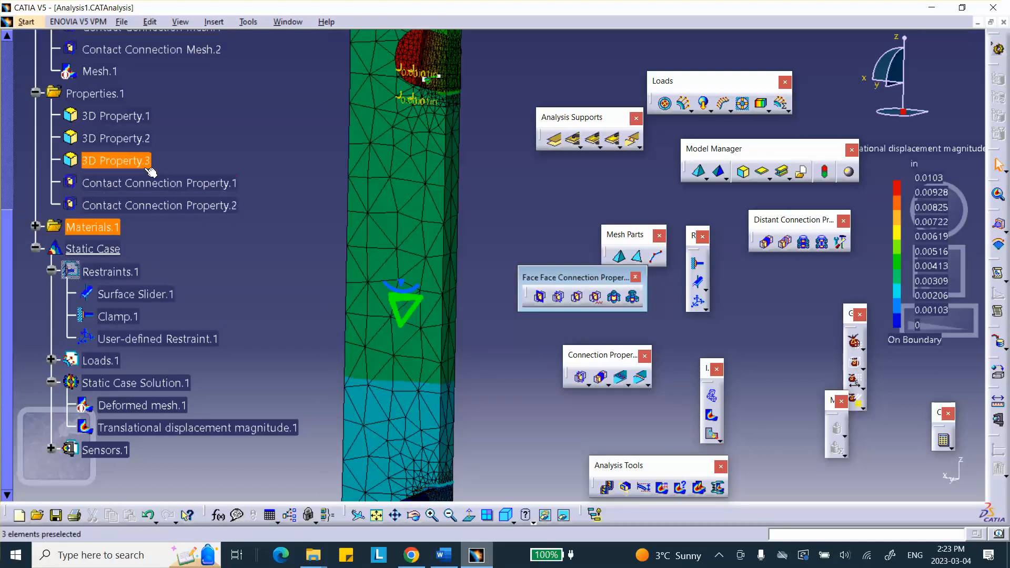
{"action": "right_click", "coordinate": [105, 361]}
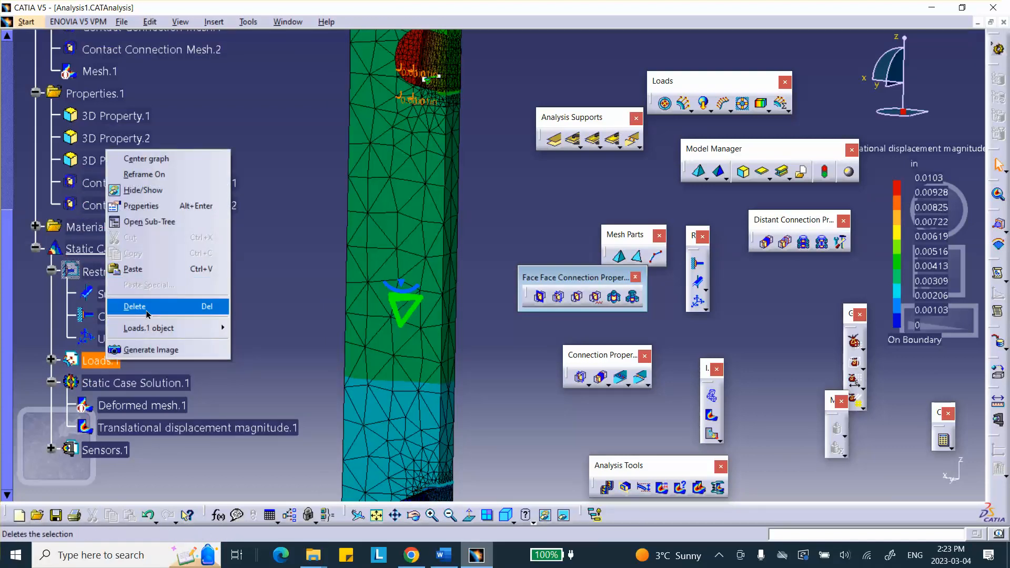
{"action": "left_click", "coordinate": [140, 191]}
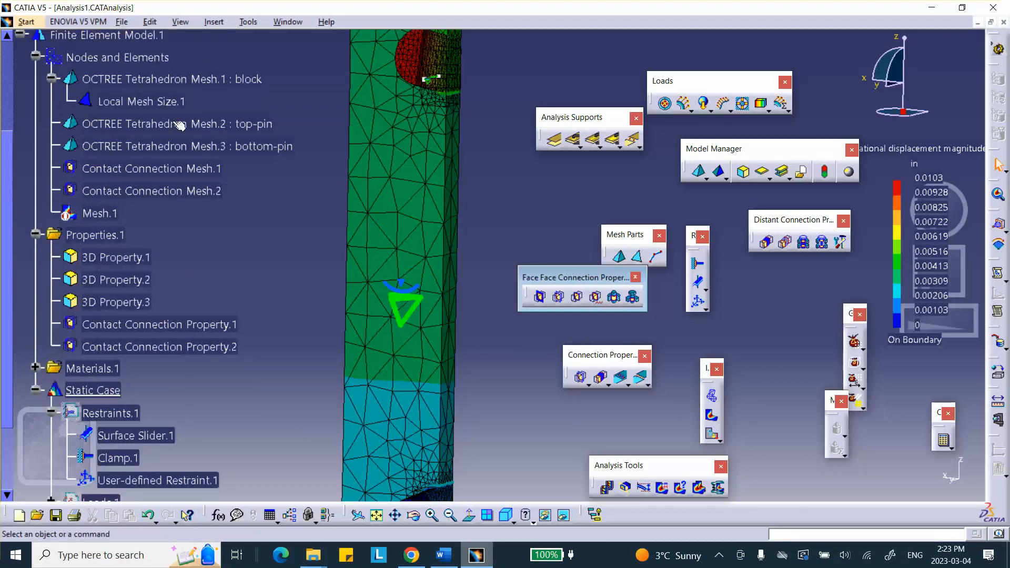
Step: Hide the Nodes and Elements set and the Analysis Connection Manager.1 symbols
{"action": "right_click", "coordinate": [139, 58]}
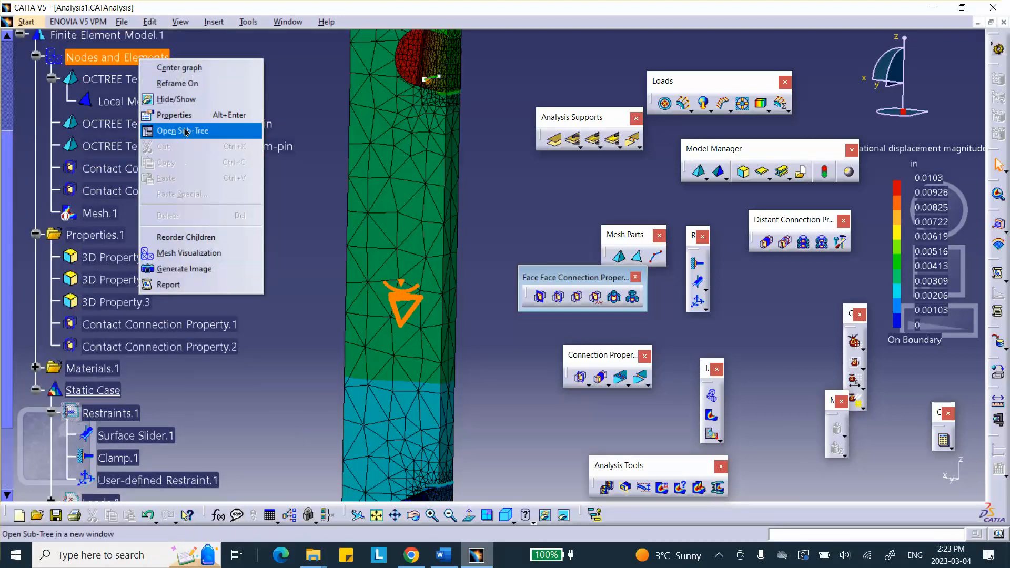
{"action": "left_click", "coordinate": [174, 99]}
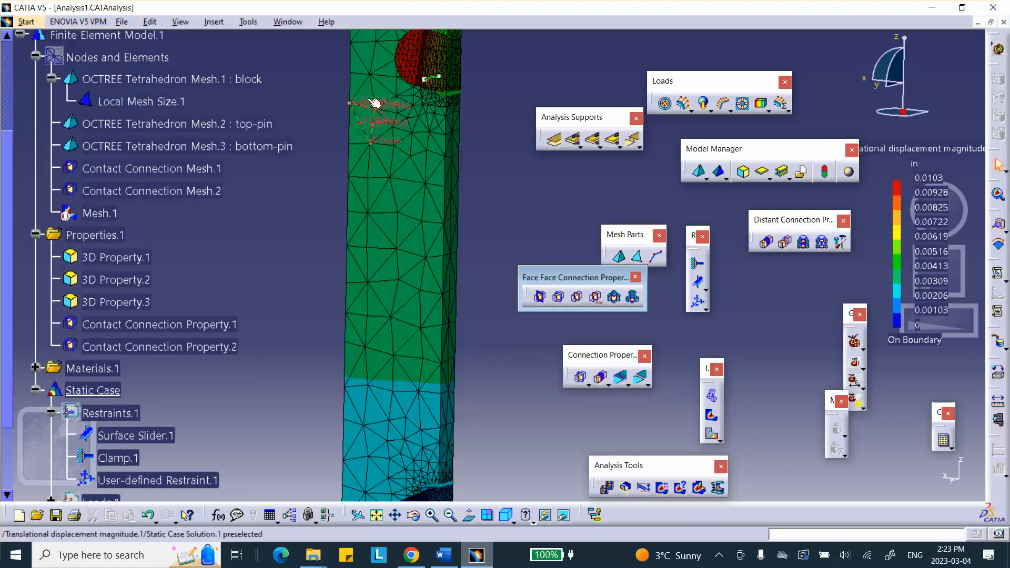
{"action": "scroll", "coordinate": [315, 172], "scroll_direction": "up", "scroll_amount": 2}
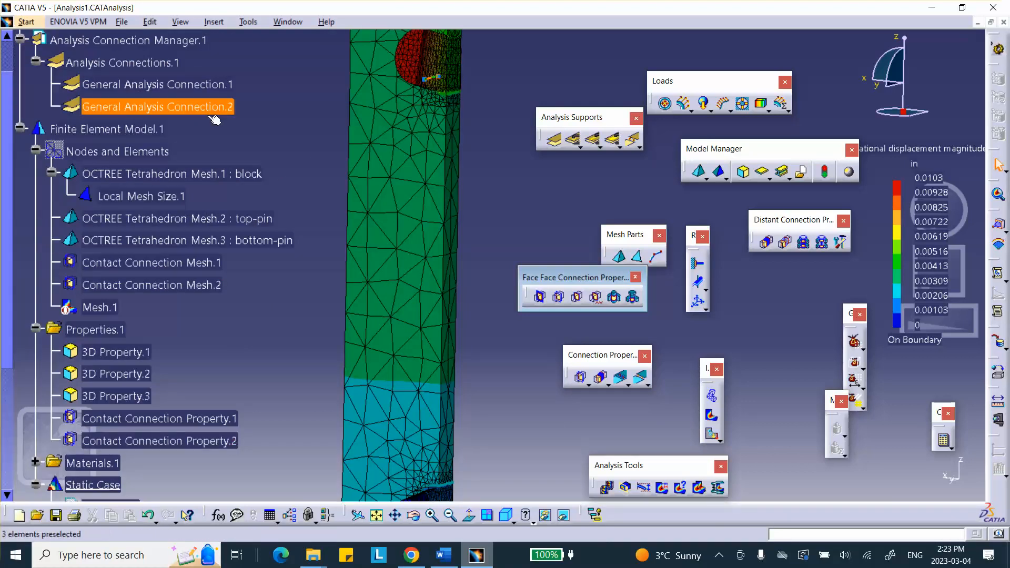
{"action": "right_click", "coordinate": [142, 64]}
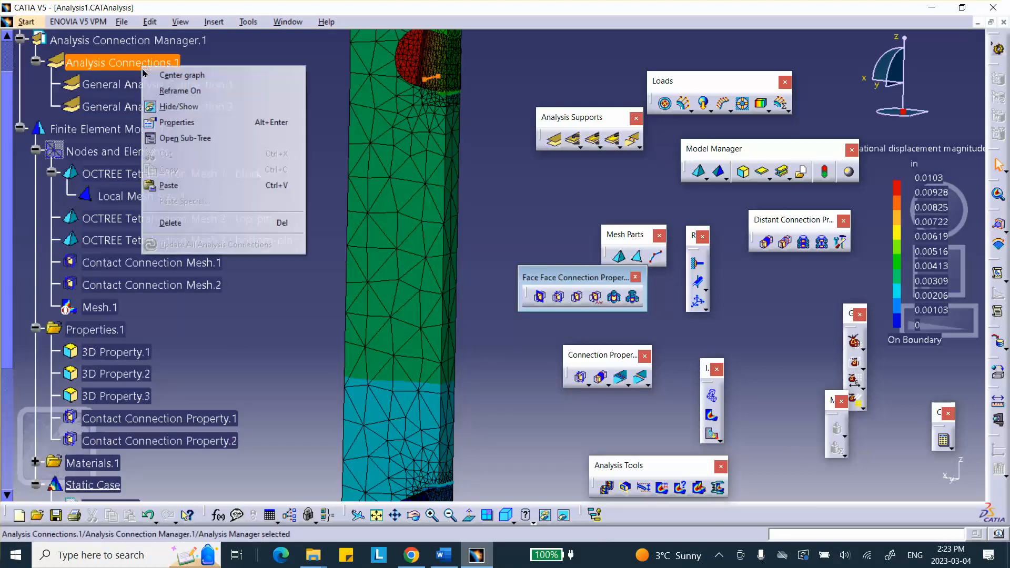
{"action": "left_click", "coordinate": [179, 43]}
{"action": "right_click", "coordinate": [179, 42]}
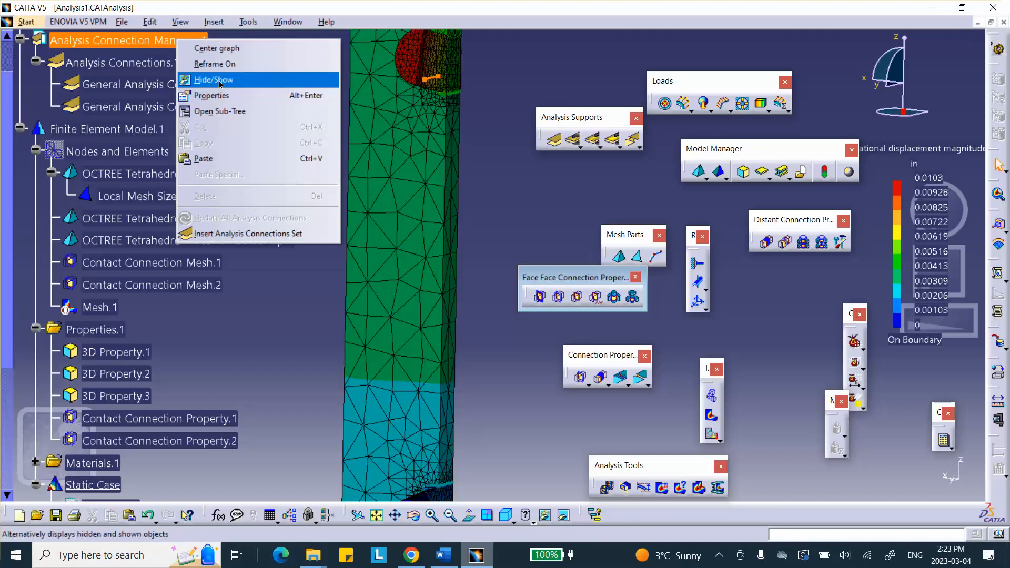
{"action": "left_click", "coordinate": [213, 79]}
{"action": "middle_click_drag", "start_coordinate": [325, 171], "coordinate": [319, 268]}
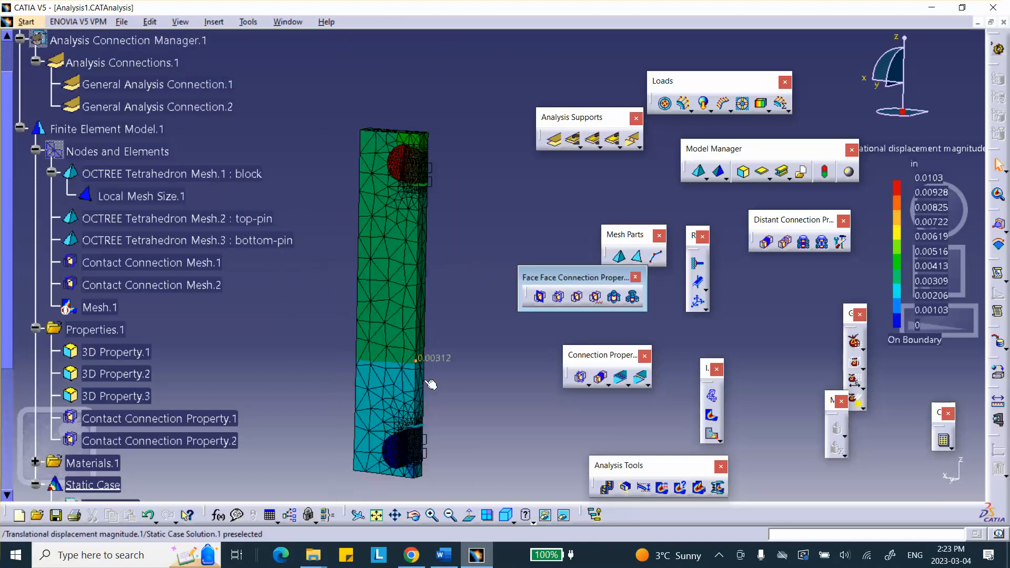
Step: Hide the Contact Connection Property.1 and Contact Connection Property.2 symbols at the bottom and top pins
{"action": "right_click", "coordinate": [430, 448]}
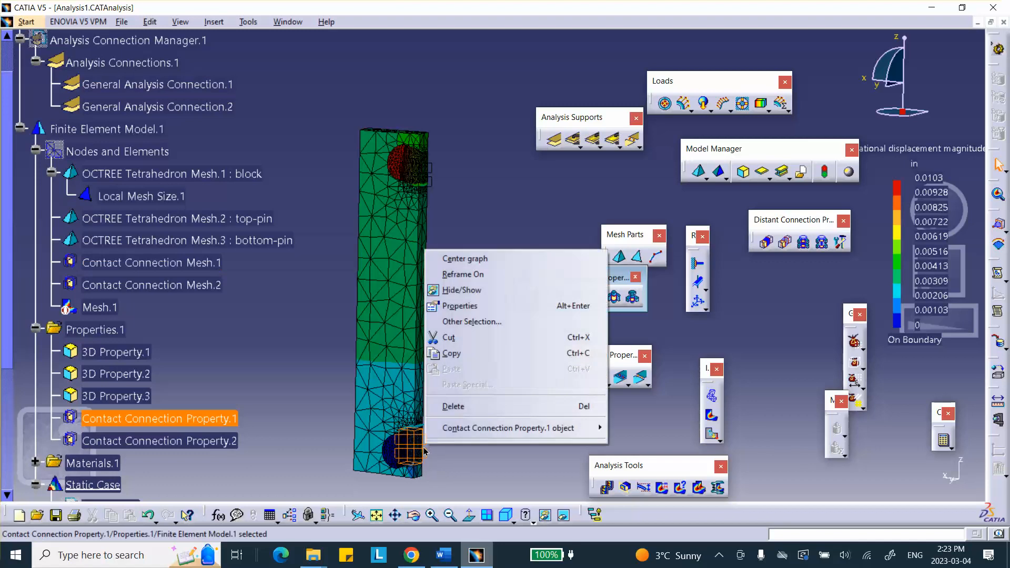
{"action": "left_click", "coordinate": [471, 288]}
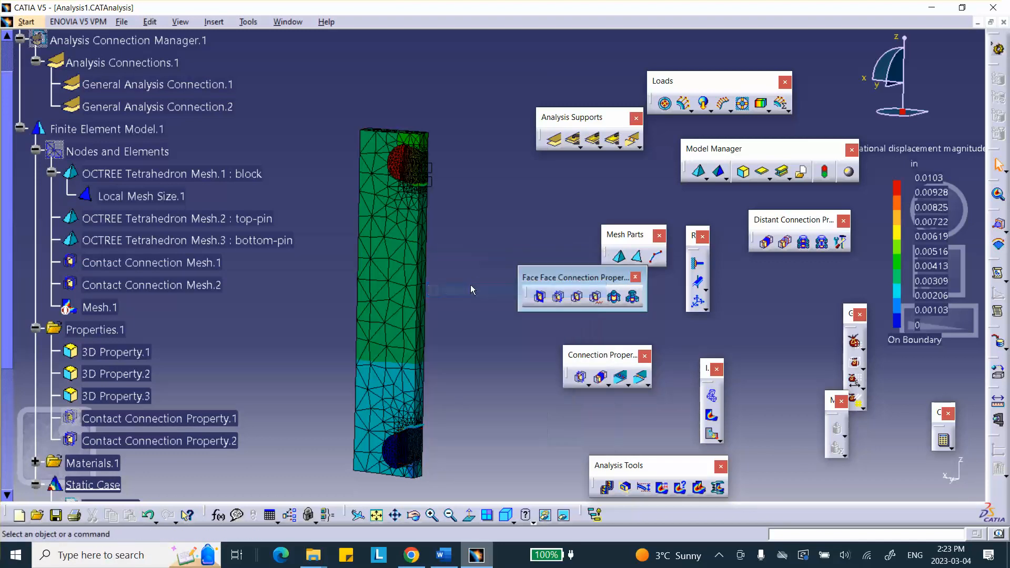
{"action": "right_click", "coordinate": [433, 174]}
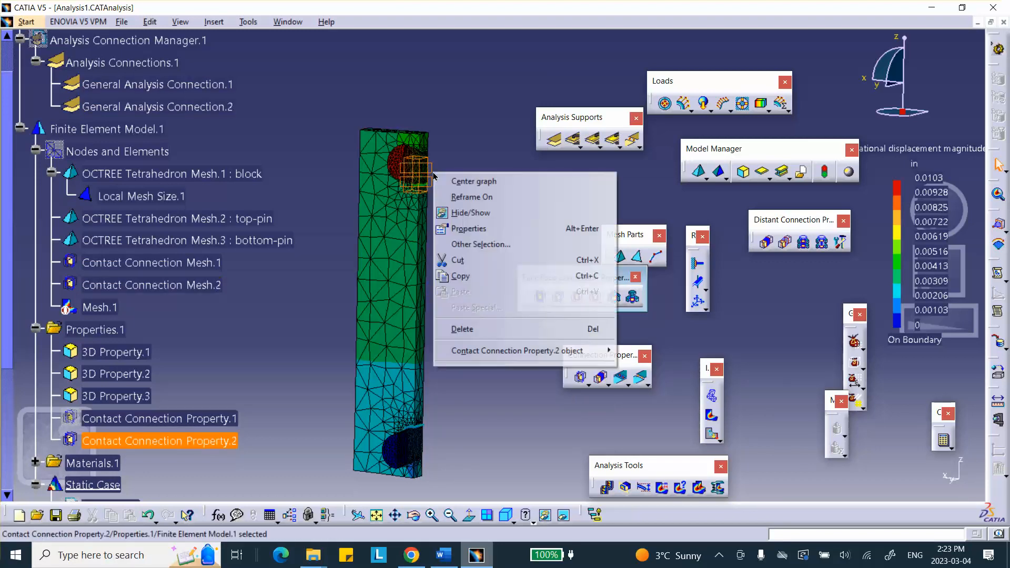
{"action": "left_click", "coordinate": [468, 213]}
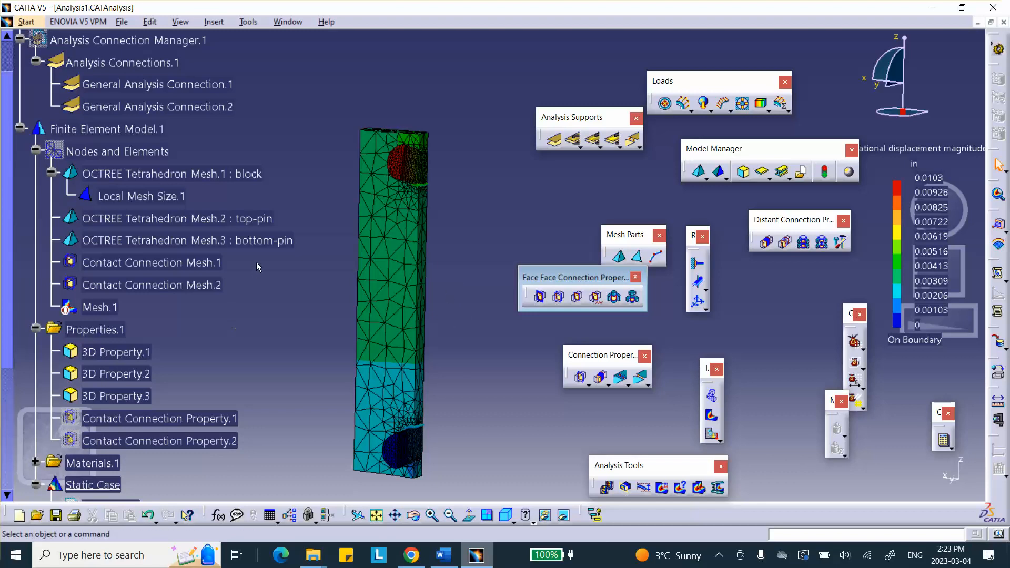
Step: Restrict the translational displacement magnitude image to the block, top-pin and bottom-pin OCTREE tetrahedron mesh groups
{"action": "middle_click_drag", "start_coordinate": [395, 239], "coordinate": [543, 297]}
{"action": "left_click", "coordinate": [398, 268]}
{"action": "scroll", "coordinate": [568, 433], "scroll_direction": "up", "scroll_amount": 1}
{"action": "left_click", "coordinate": [569, 433]}
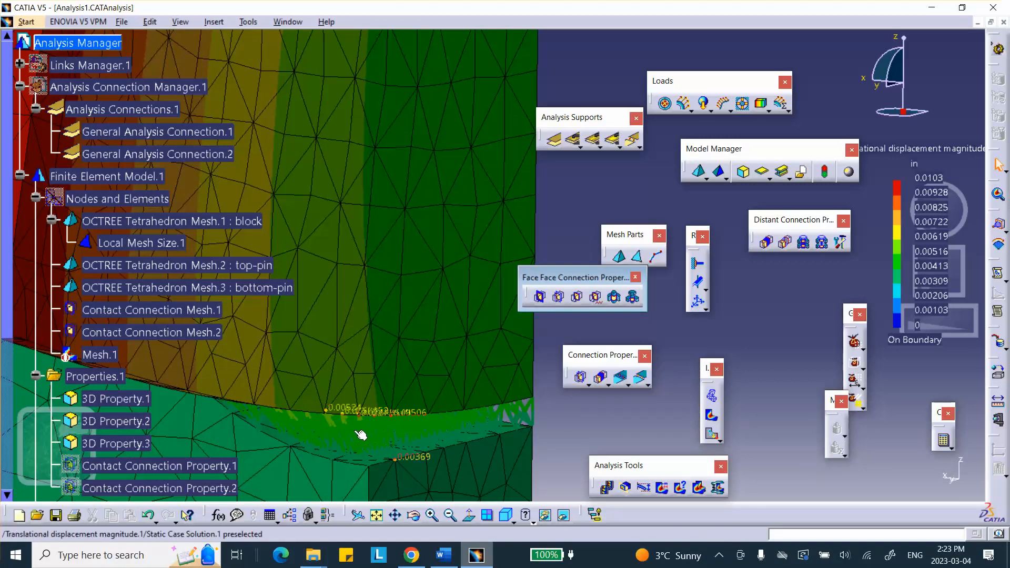
{"action": "scroll", "coordinate": [104, 338], "scroll_direction": "down", "scroll_amount": 4}
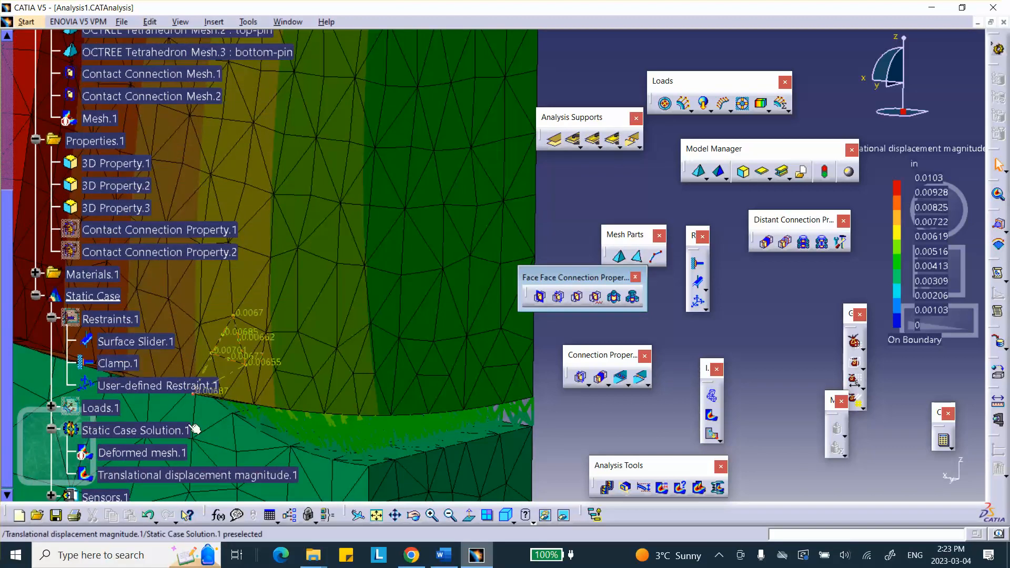
{"action": "double_click", "coordinate": [197, 475]}
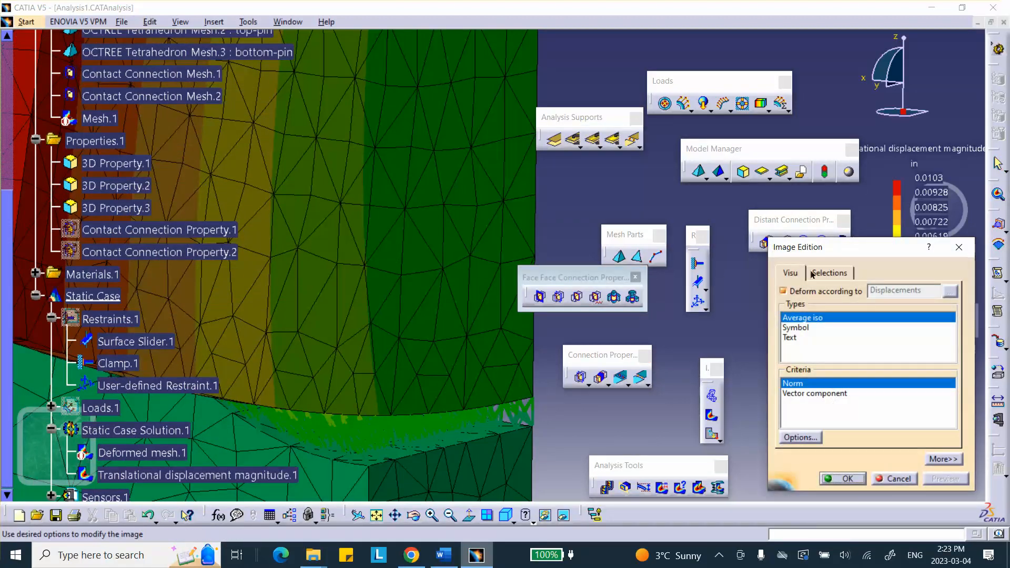
{"action": "left_click", "coordinate": [823, 272]}
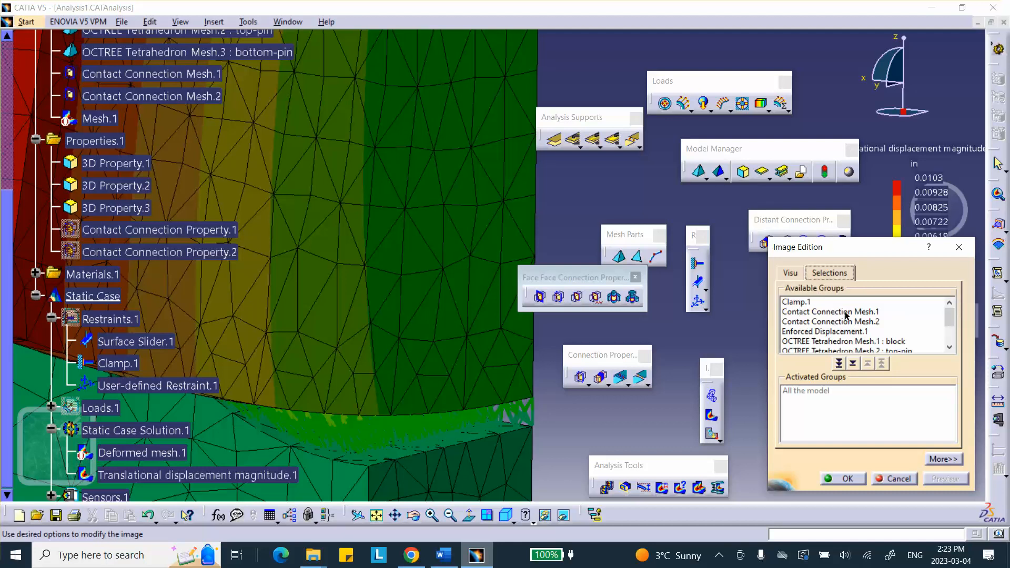
{"action": "scroll", "coordinate": [831, 319], "scroll_direction": "down", "scroll_amount": 2}
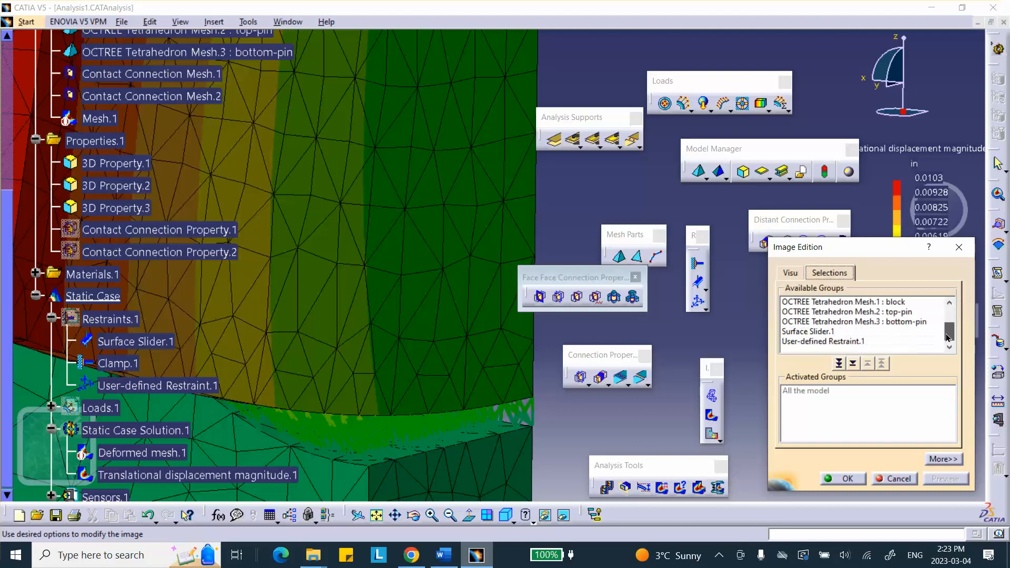
{"action": "double_click", "coordinate": [826, 302]}
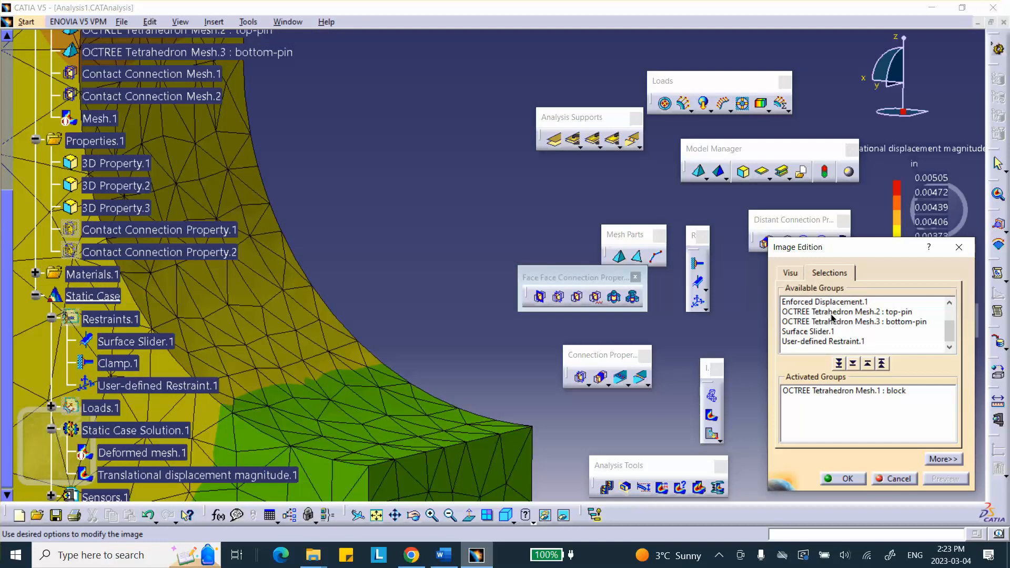
{"action": "left_click", "coordinate": [833, 311]}
{"action": "double_click", "coordinate": [833, 312]}
{"action": "double_click", "coordinate": [837, 322]}
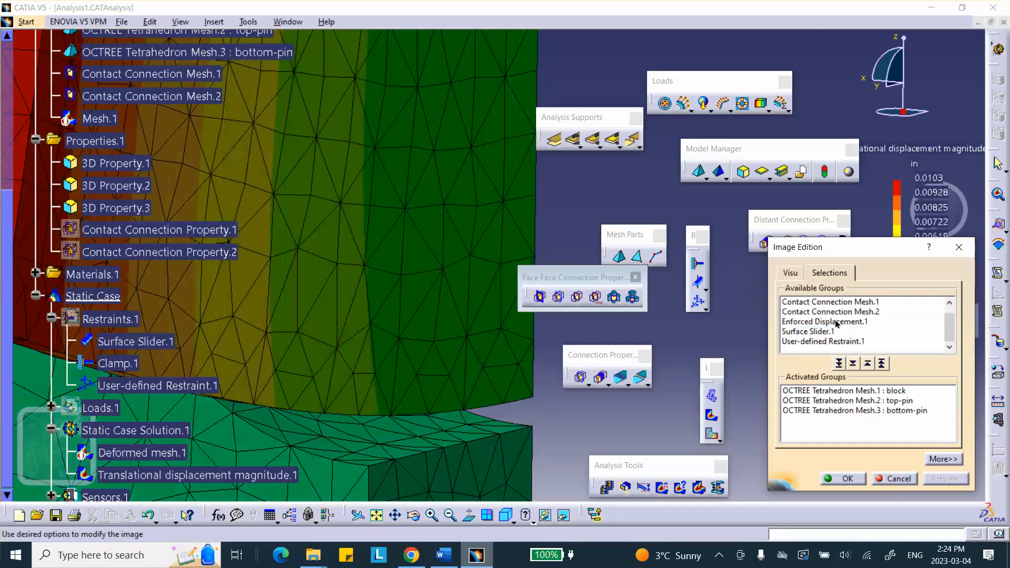
{"action": "left_click", "coordinate": [837, 480]}
Step: Create a Von Mises stress image and restrict it to the OCTREE Tetrahedron Mesh.1 : block group
{"action": "mouse_move", "coordinate": [398, 316]}
{"action": "middle_mouse_down"}
{"action": "mouse_move", "coordinate": [421, 395]}
{"action": "mouse_move", "coordinate": [507, 269]}
{"action": "mouse_move", "coordinate": [362, 392]}
{"action": "mouse_move", "coordinate": [429, 282]}
{"action": "mouse_move", "coordinate": [421, 326]}
{"action": "mouse_move", "coordinate": [457, 408]}
{"action": "mouse_move", "coordinate": [410, 301]}
{"action": "middle_mouse_up"}
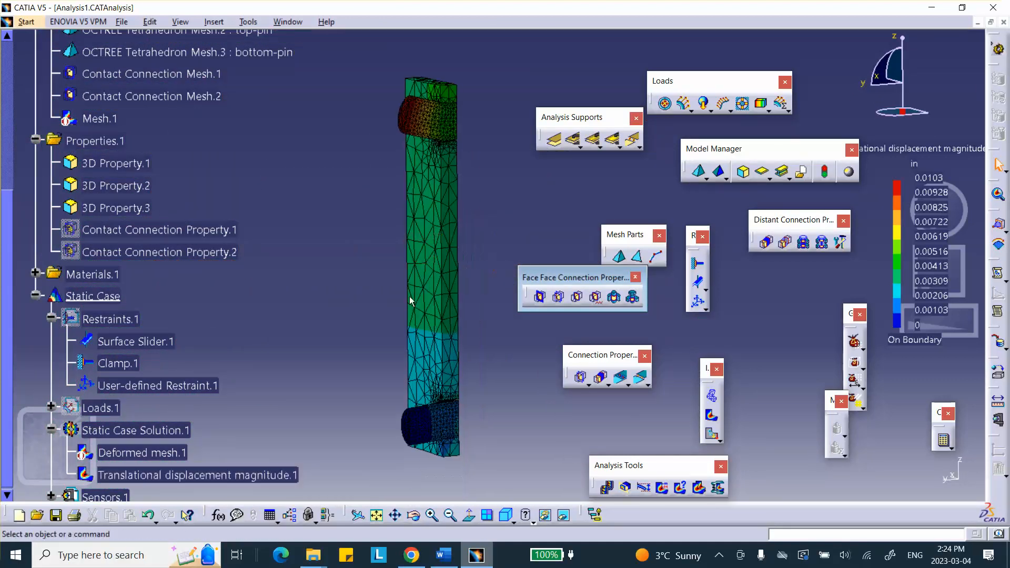
{"action": "left_click", "coordinate": [712, 416]}
{"action": "double_click", "coordinate": [441, 315]}
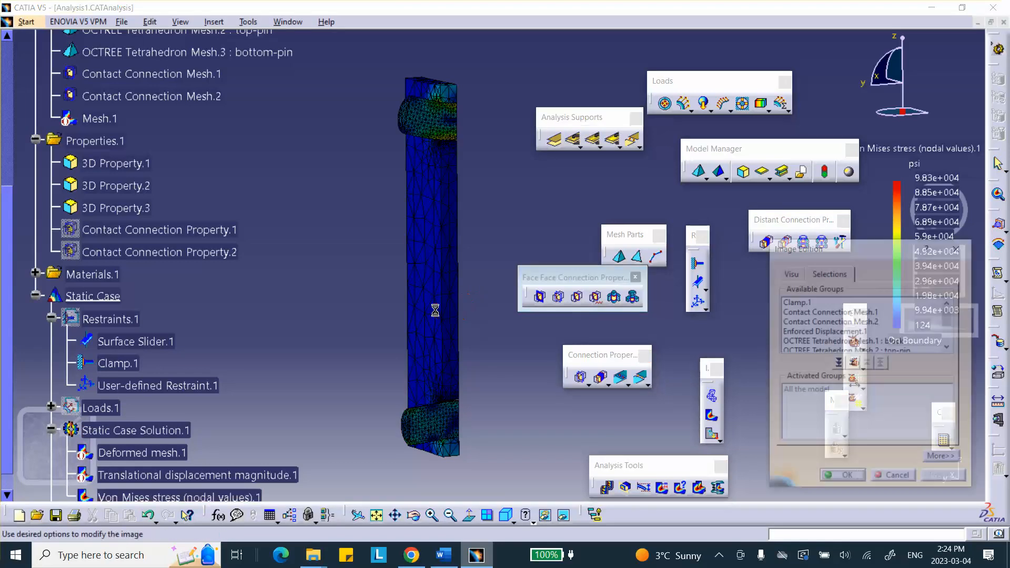
{"action": "double_click", "coordinate": [836, 343]}
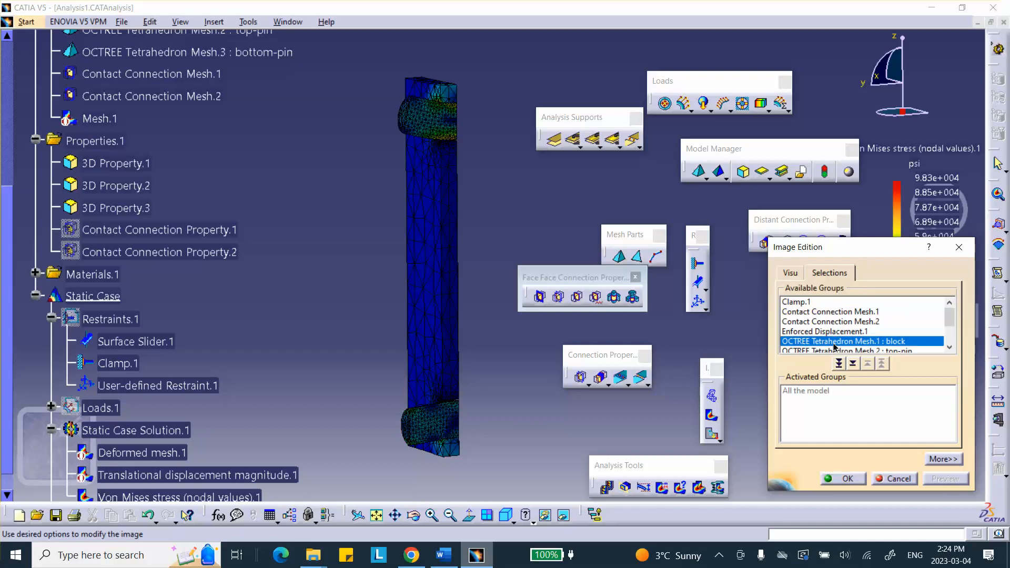
{"action": "left_click", "coordinate": [852, 483]}
Step: Examine the Von Mises stress distribution in the block around its upper and lower pin holes
{"action": "middle_click_drag", "start_coordinate": [473, 312], "coordinate": [522, 350]}
{"action": "scroll", "coordinate": [518, 340], "scroll_direction": "down", "scroll_amount": 1}
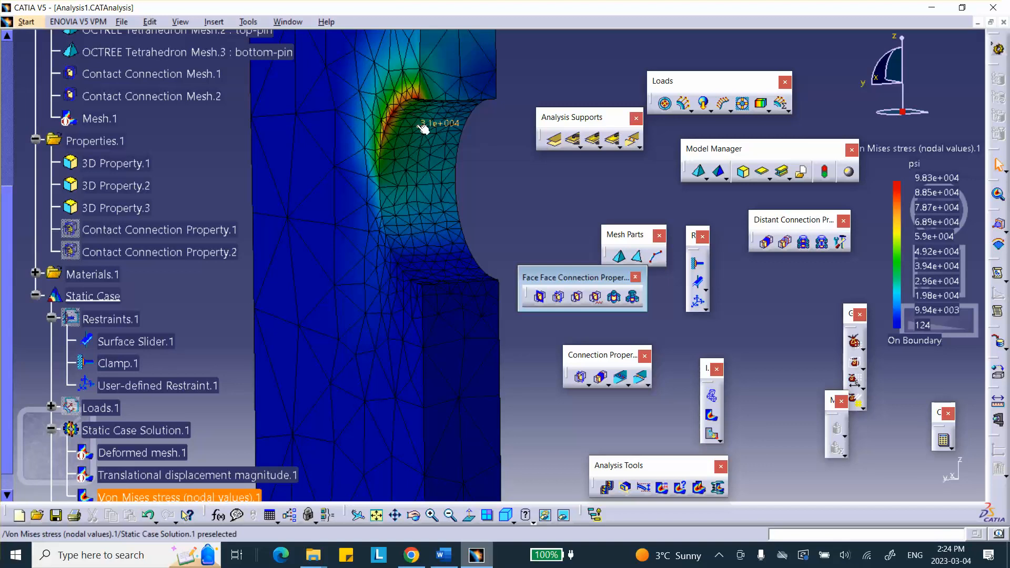
{"action": "middle_click_drag", "start_coordinate": [420, 126], "coordinate": [406, 310]}
{"action": "scroll", "coordinate": [383, 259], "scroll_direction": "up", "scroll_amount": 1}
{"action": "middle_click_drag", "start_coordinate": [383, 259], "coordinate": [339, 73]}
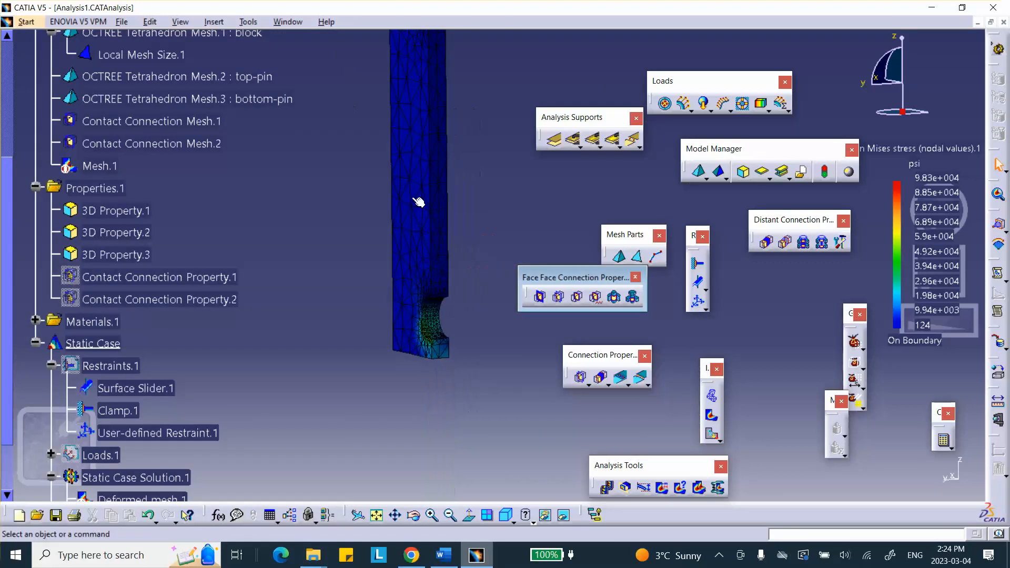
{"action": "middle_click_drag", "start_coordinate": [414, 199], "coordinate": [392, 132]}
{"action": "middle_click_drag", "start_coordinate": [345, 204], "coordinate": [476, 278]}
{"action": "scroll", "coordinate": [315, 270], "scroll_direction": "down", "scroll_amount": 1}
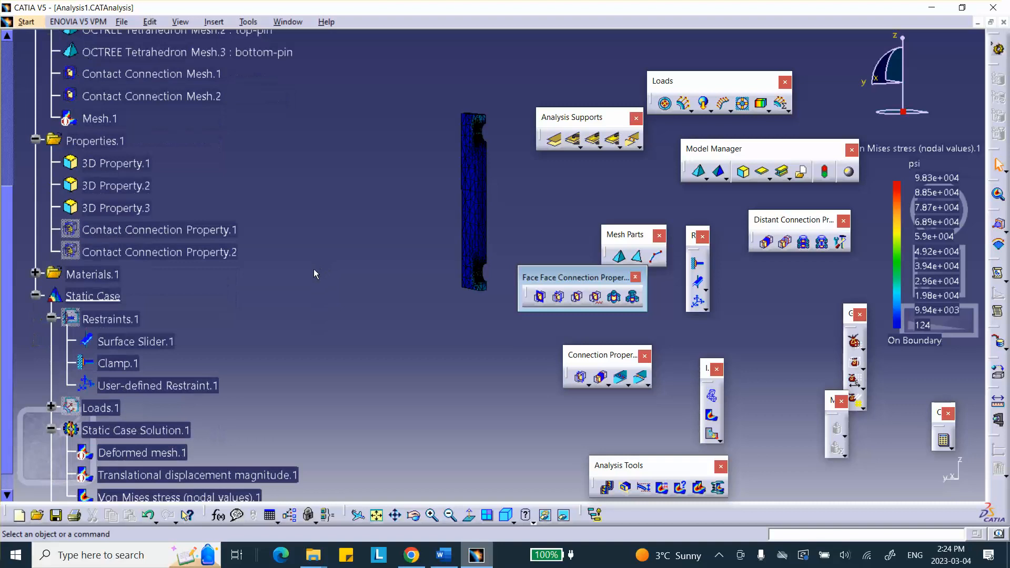
{"action": "scroll", "coordinate": [314, 274], "scroll_direction": "down", "scroll_amount": 3}
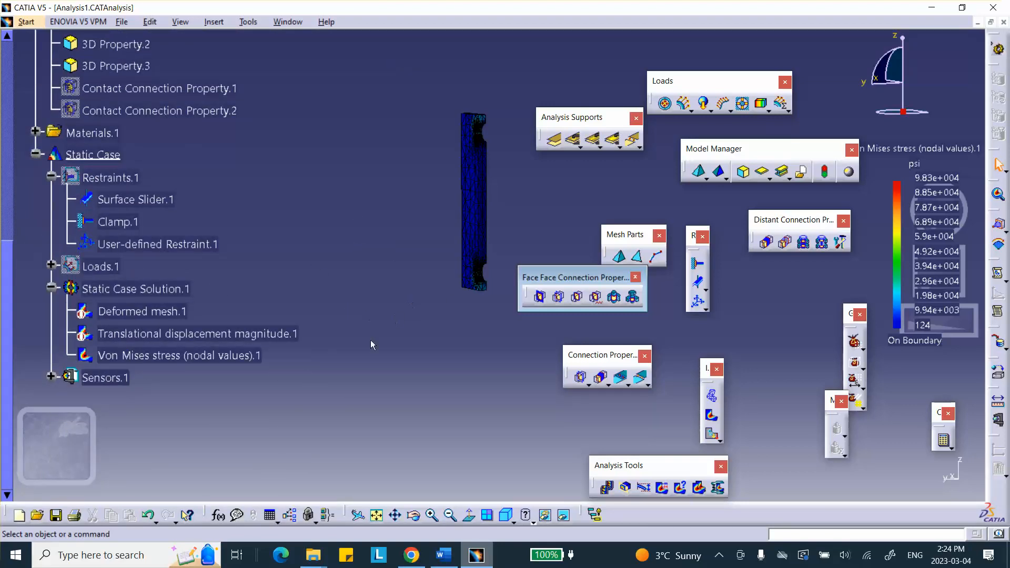
{"action": "scroll", "coordinate": [158, 321], "scroll_direction": "down", "scroll_amount": 2}
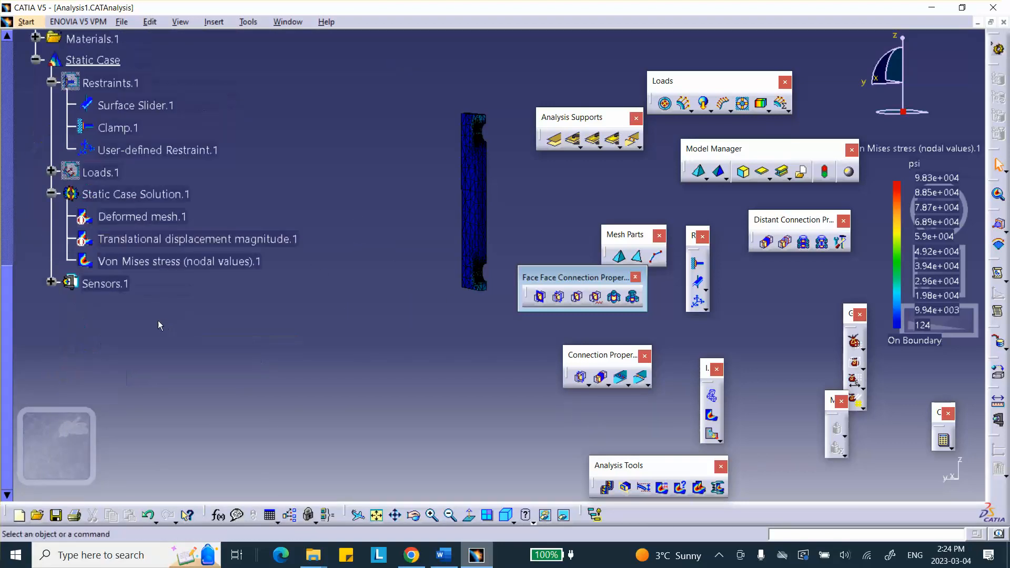
Step: Create a reaction sensor for User-defined Restraint.1 in the global axis system and update its results
{"action": "right_click", "coordinate": [104, 281]}
{"action": "mouse_move", "coordinate": [163, 511]}
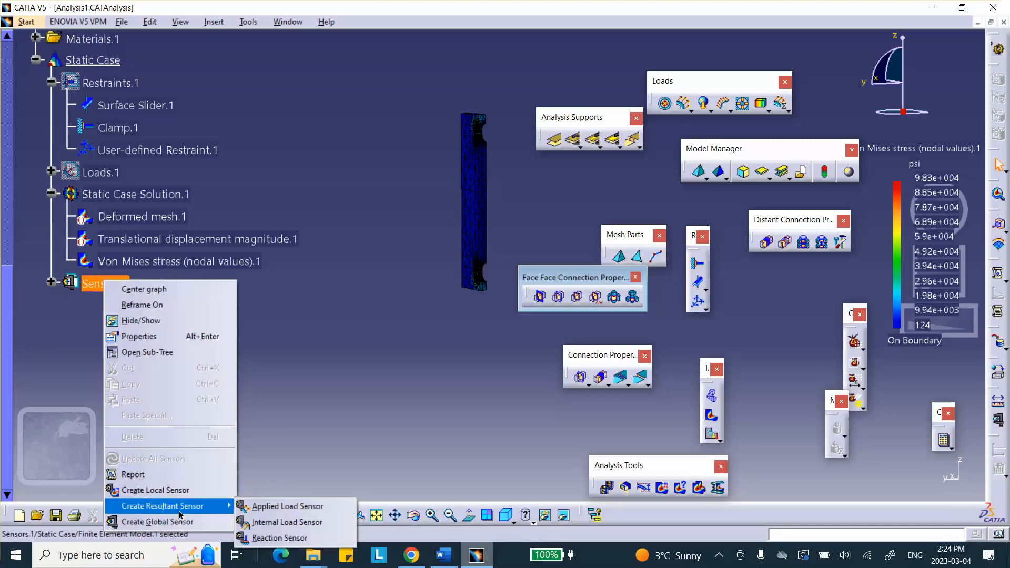
{"action": "left_click", "coordinate": [280, 538]}
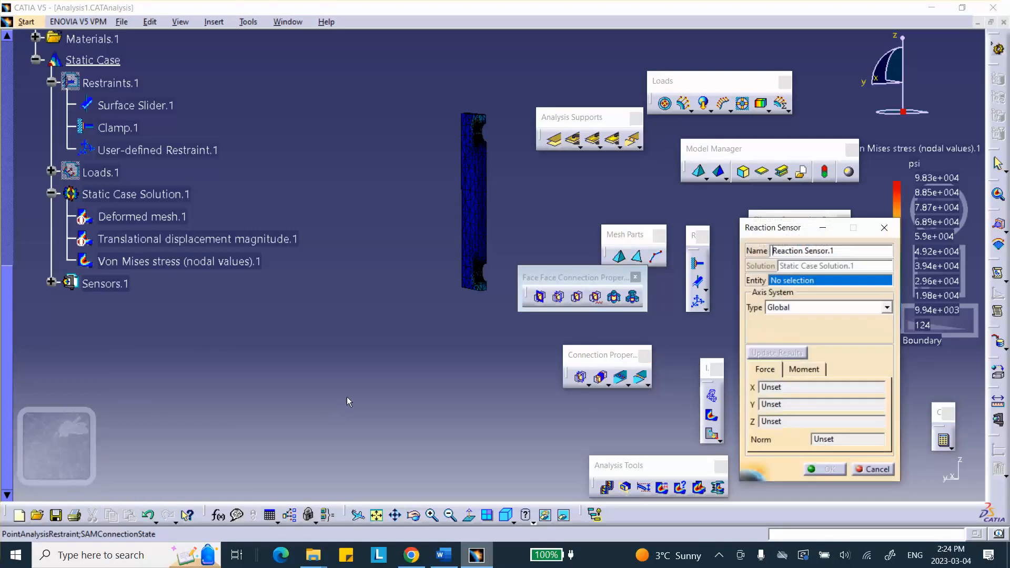
{"action": "scroll", "coordinate": [254, 339], "scroll_direction": "up", "scroll_amount": 4}
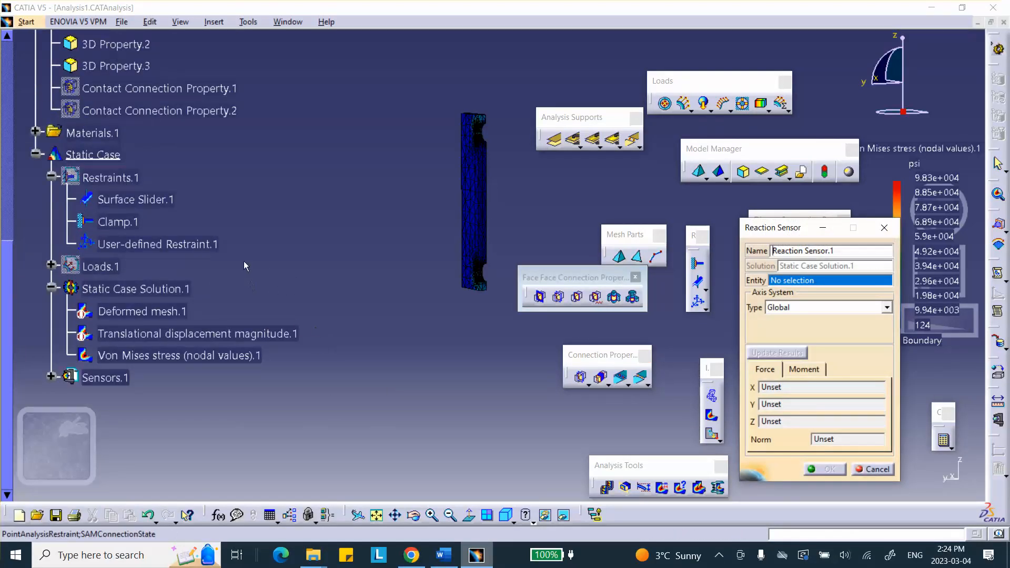
{"action": "scroll", "coordinate": [244, 261], "scroll_direction": "up", "scroll_amount": 8}
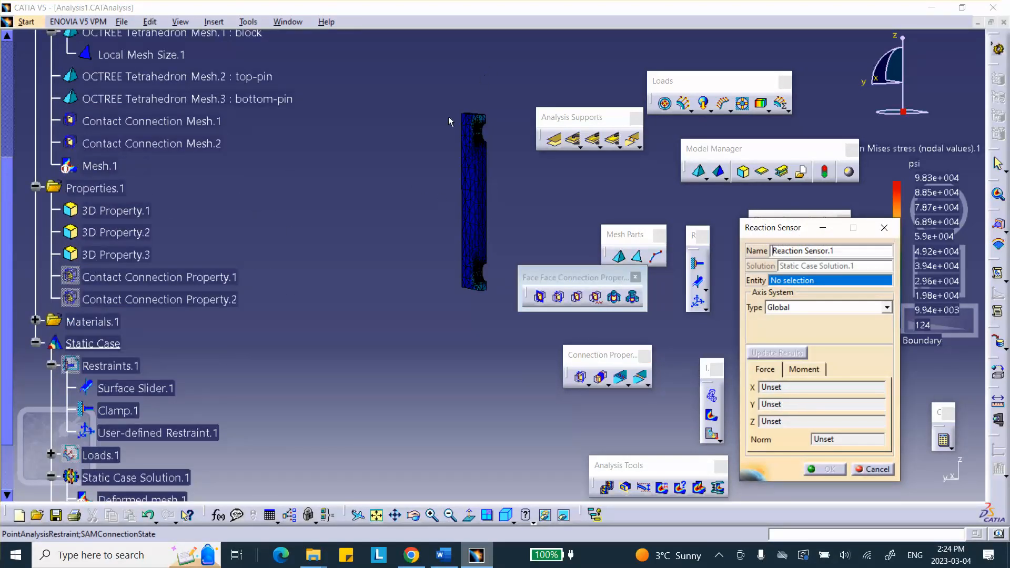
{"action": "scroll", "coordinate": [227, 183], "scroll_direction": "up", "scroll_amount": 3}
{"action": "scroll", "coordinate": [228, 183], "scroll_direction": "down", "scroll_amount": 11}
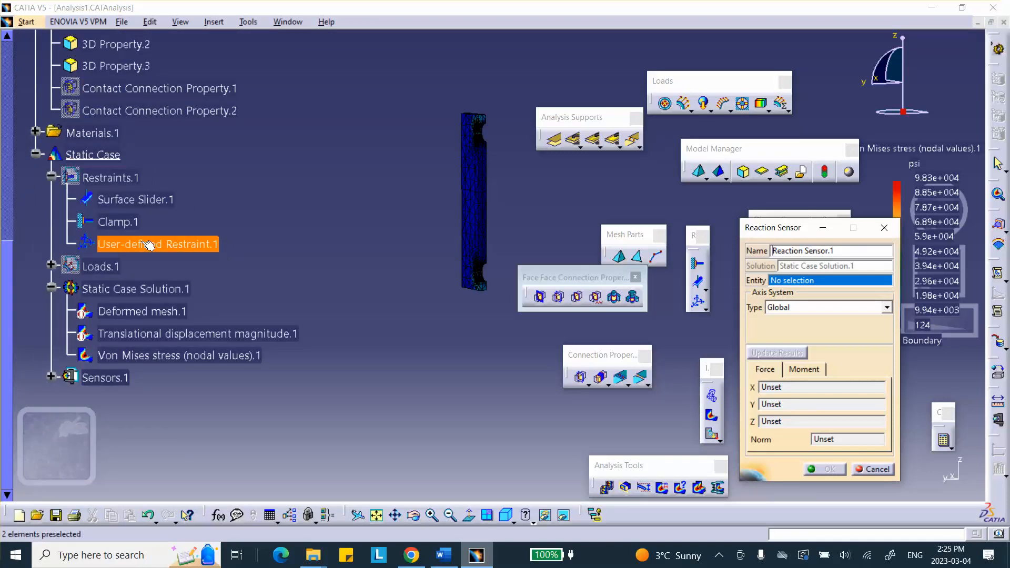
{"action": "left_click", "coordinate": [184, 245]}
{"action": "left_click", "coordinate": [779, 354]}
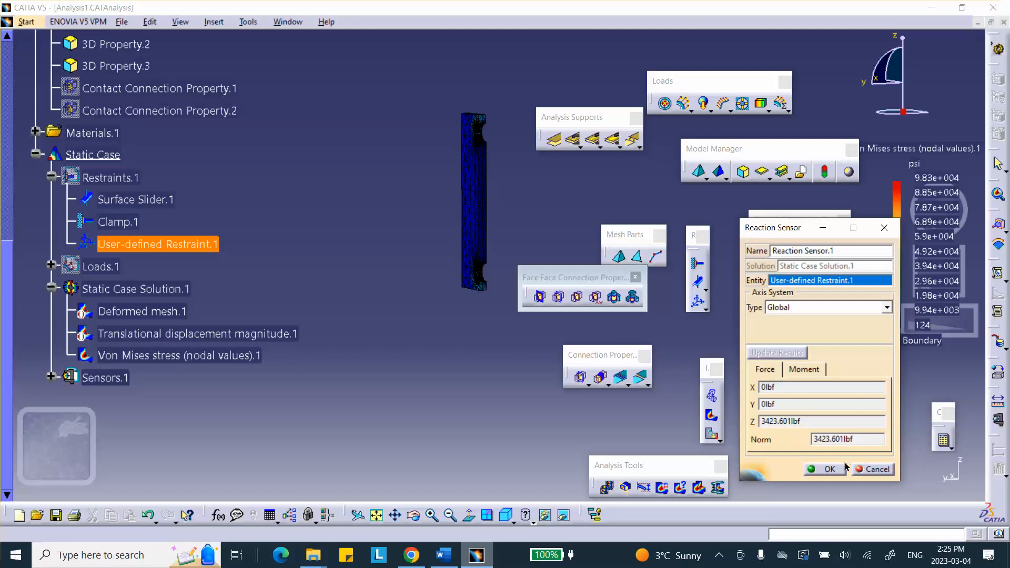
{"action": "left_click", "coordinate": [829, 470]}
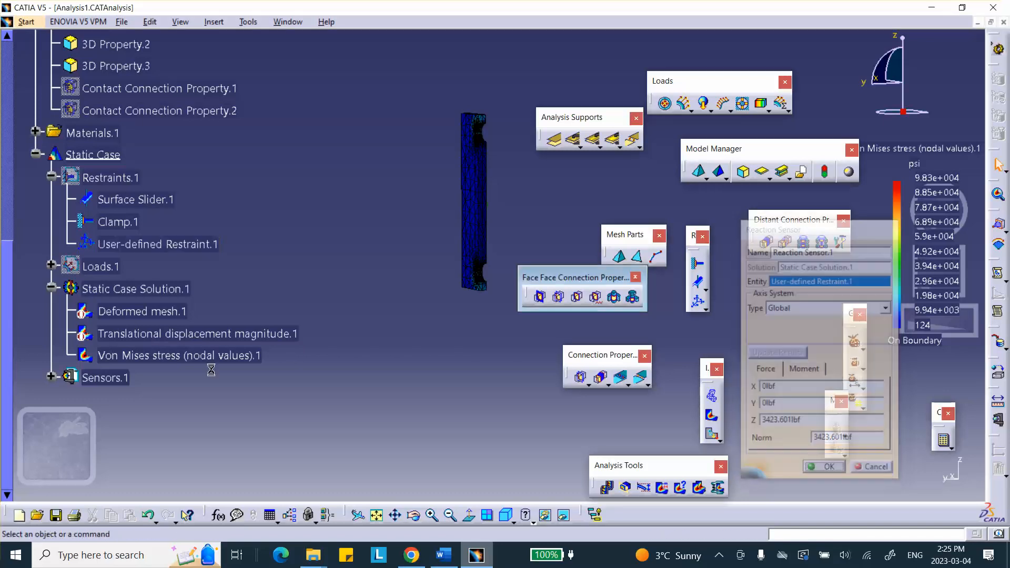
Step: Deactivate the Von Mises stress (nodal values).1 image to return to the part geometry
{"action": "left_click", "coordinate": [133, 355]}
{"action": "right_click", "coordinate": [136, 356]}
{"action": "left_click", "coordinate": [159, 303]}
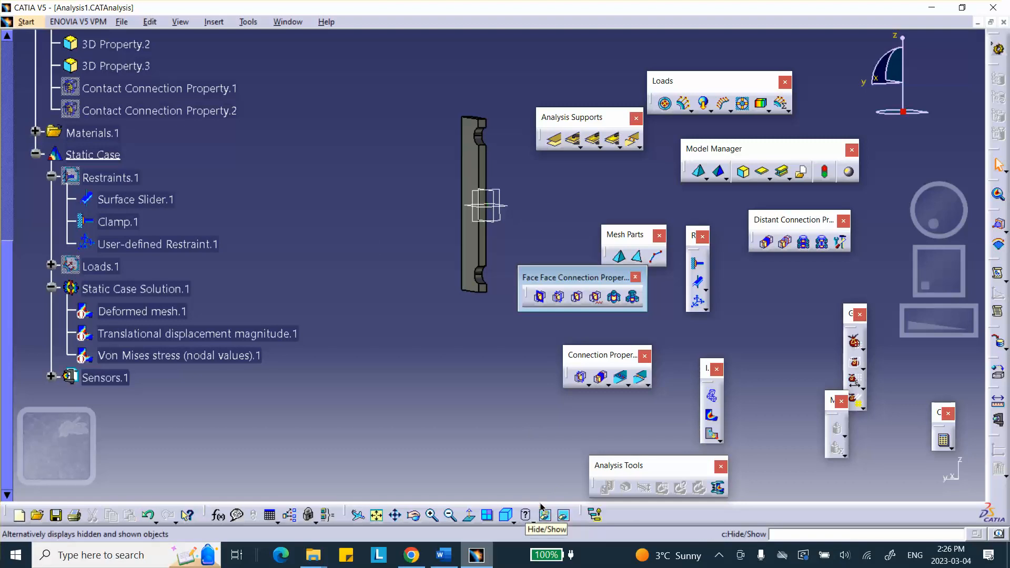
Step: Bring the hidden bottom-pin and top-pin bodies back from the hidden space into the visible space
{"action": "scroll", "coordinate": [302, 308], "scroll_direction": "up", "scroll_amount": 5}
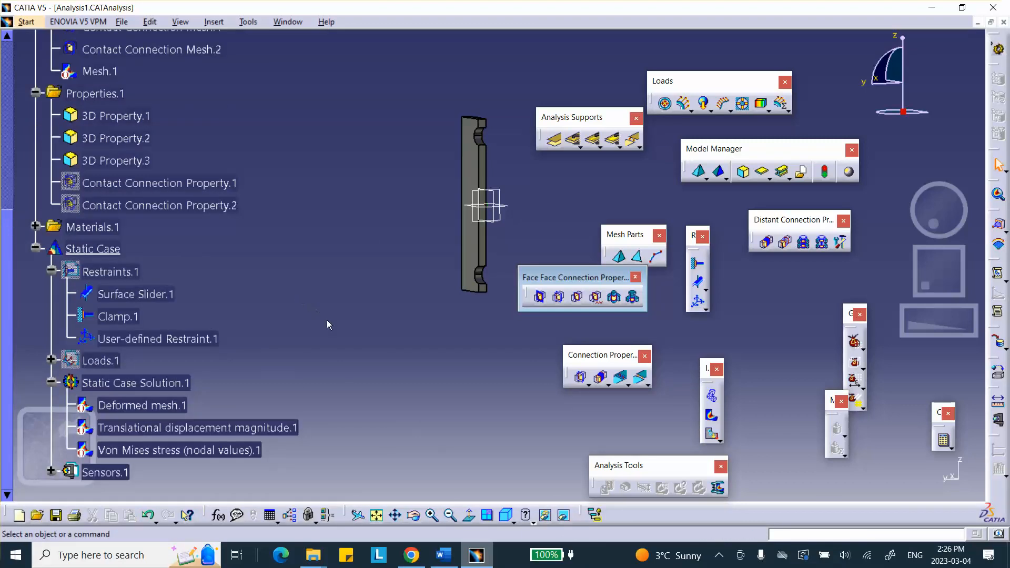
{"action": "left_click", "coordinate": [564, 515]}
{"action": "middle_click_drag", "start_coordinate": [474, 301], "coordinate": [437, 221]}
{"action": "middle_click_drag", "start_coordinate": [339, 289], "coordinate": [630, 66]}
{"action": "right_click", "coordinate": [439, 440]}
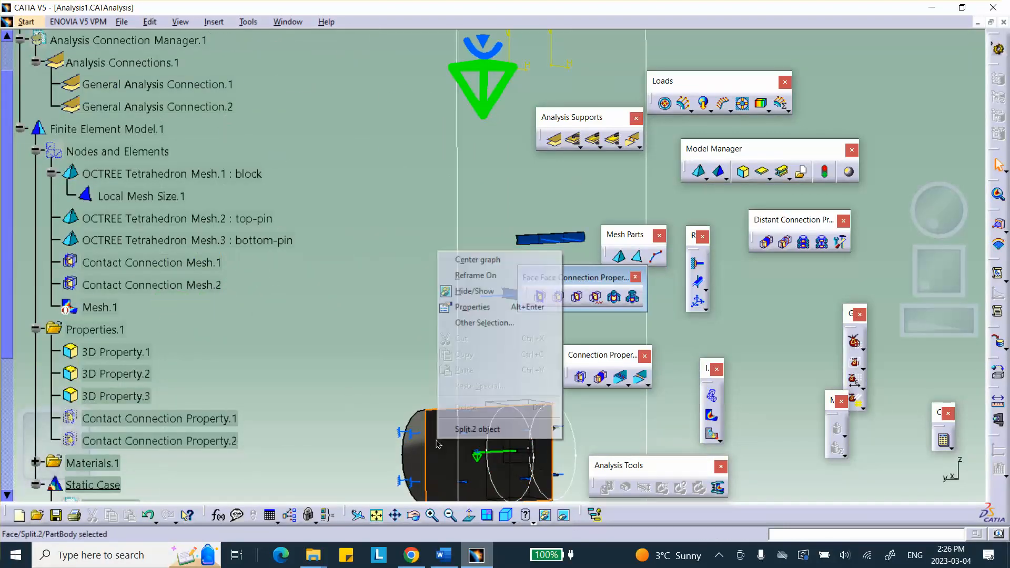
{"action": "left_click", "coordinate": [463, 293]}
{"action": "middle_click_drag", "start_coordinate": [487, 187], "coordinate": [371, 561]}
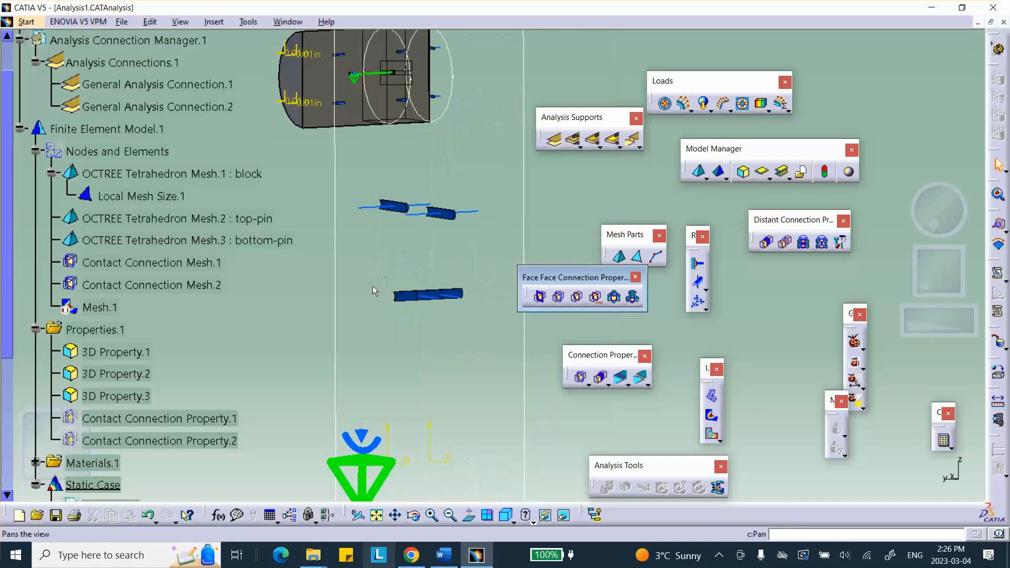
{"action": "right_click", "coordinate": [344, 90]}
{"action": "left_click", "coordinate": [387, 129]}
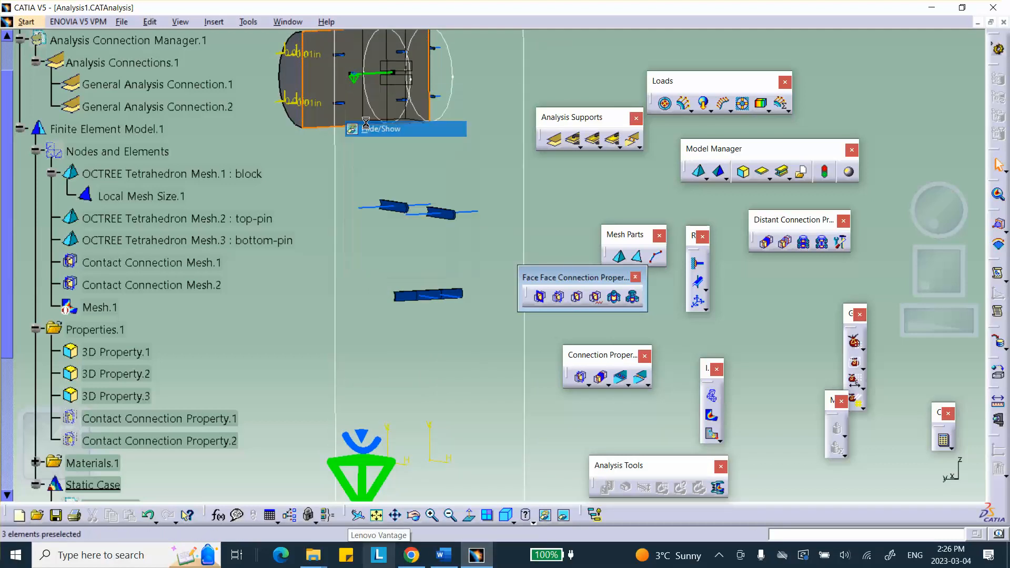
{"action": "left_click", "coordinate": [573, 516]}
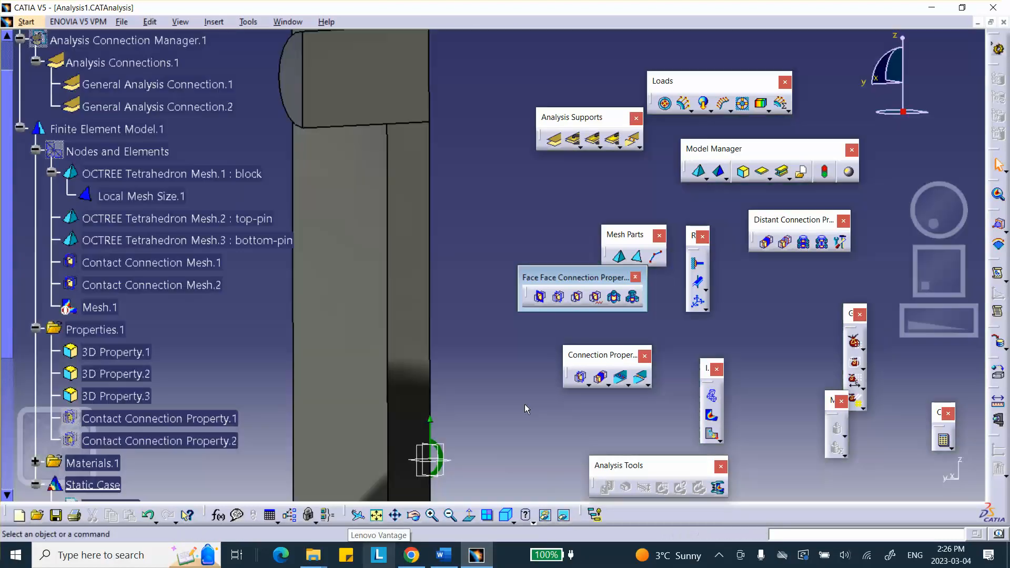
Step: Set the model's view mode to shading with edges without smooth edges and orient it to show both pins
{"action": "middle_click_drag", "start_coordinate": [470, 258], "coordinate": [525, 383]}
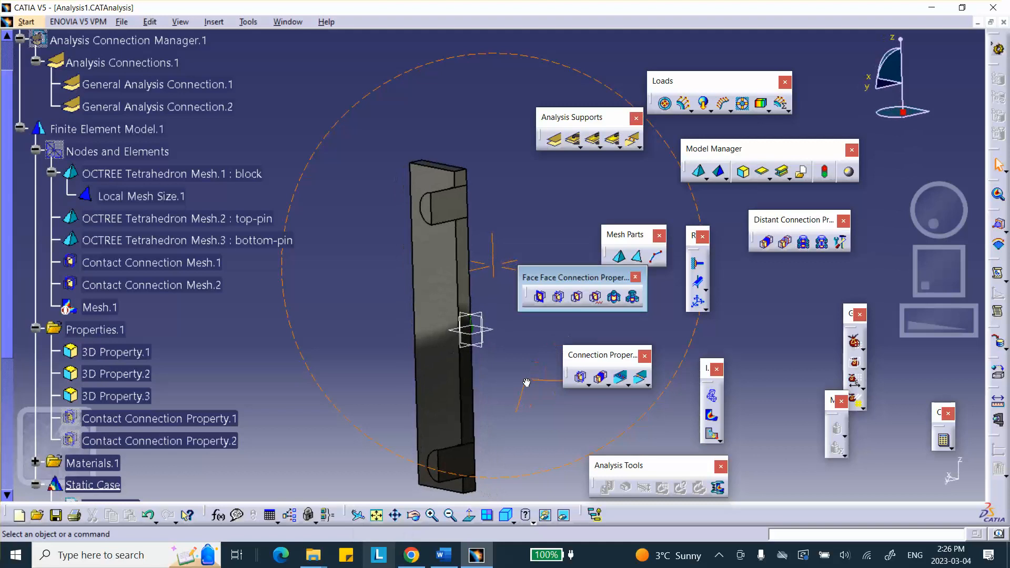
{"action": "left_click", "coordinate": [532, 520]}
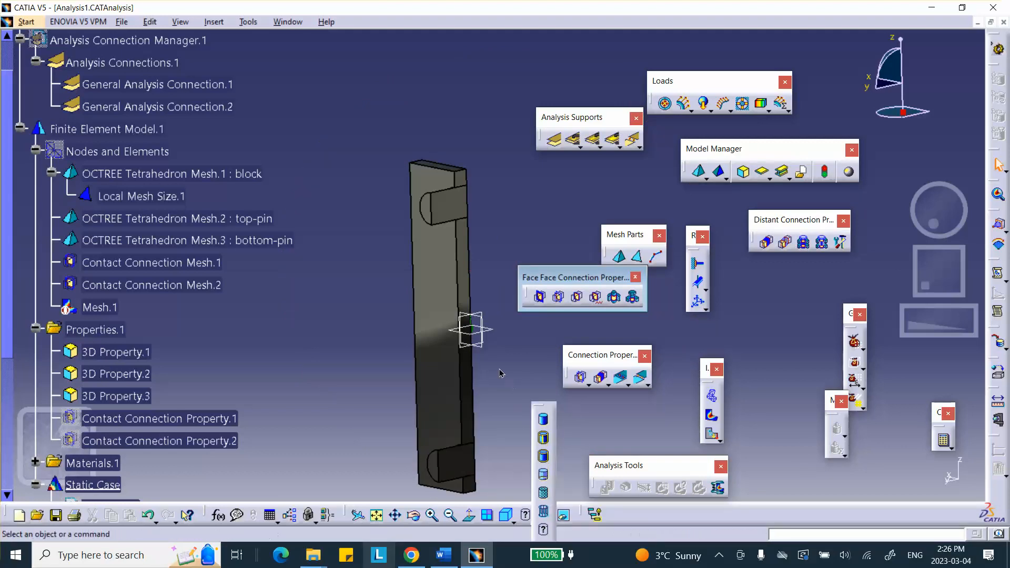
{"action": "left_click", "coordinate": [544, 456]}
{"action": "mouse_move", "coordinate": [379, 331]}
{"action": "middle_mouse_down"}
{"action": "mouse_move", "coordinate": [347, 270]}
{"action": "mouse_move", "coordinate": [370, 251]}
{"action": "middle_mouse_up"}
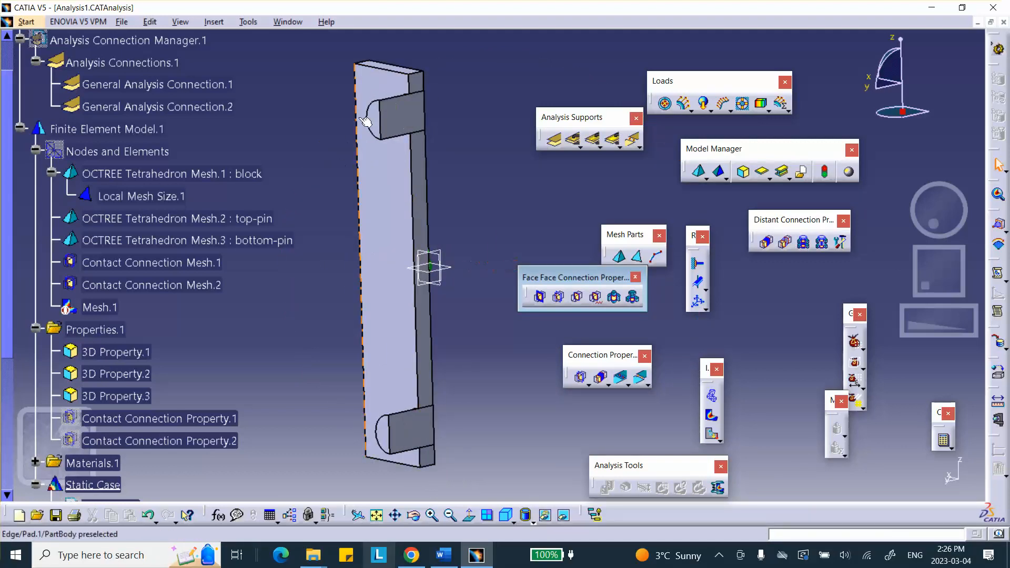